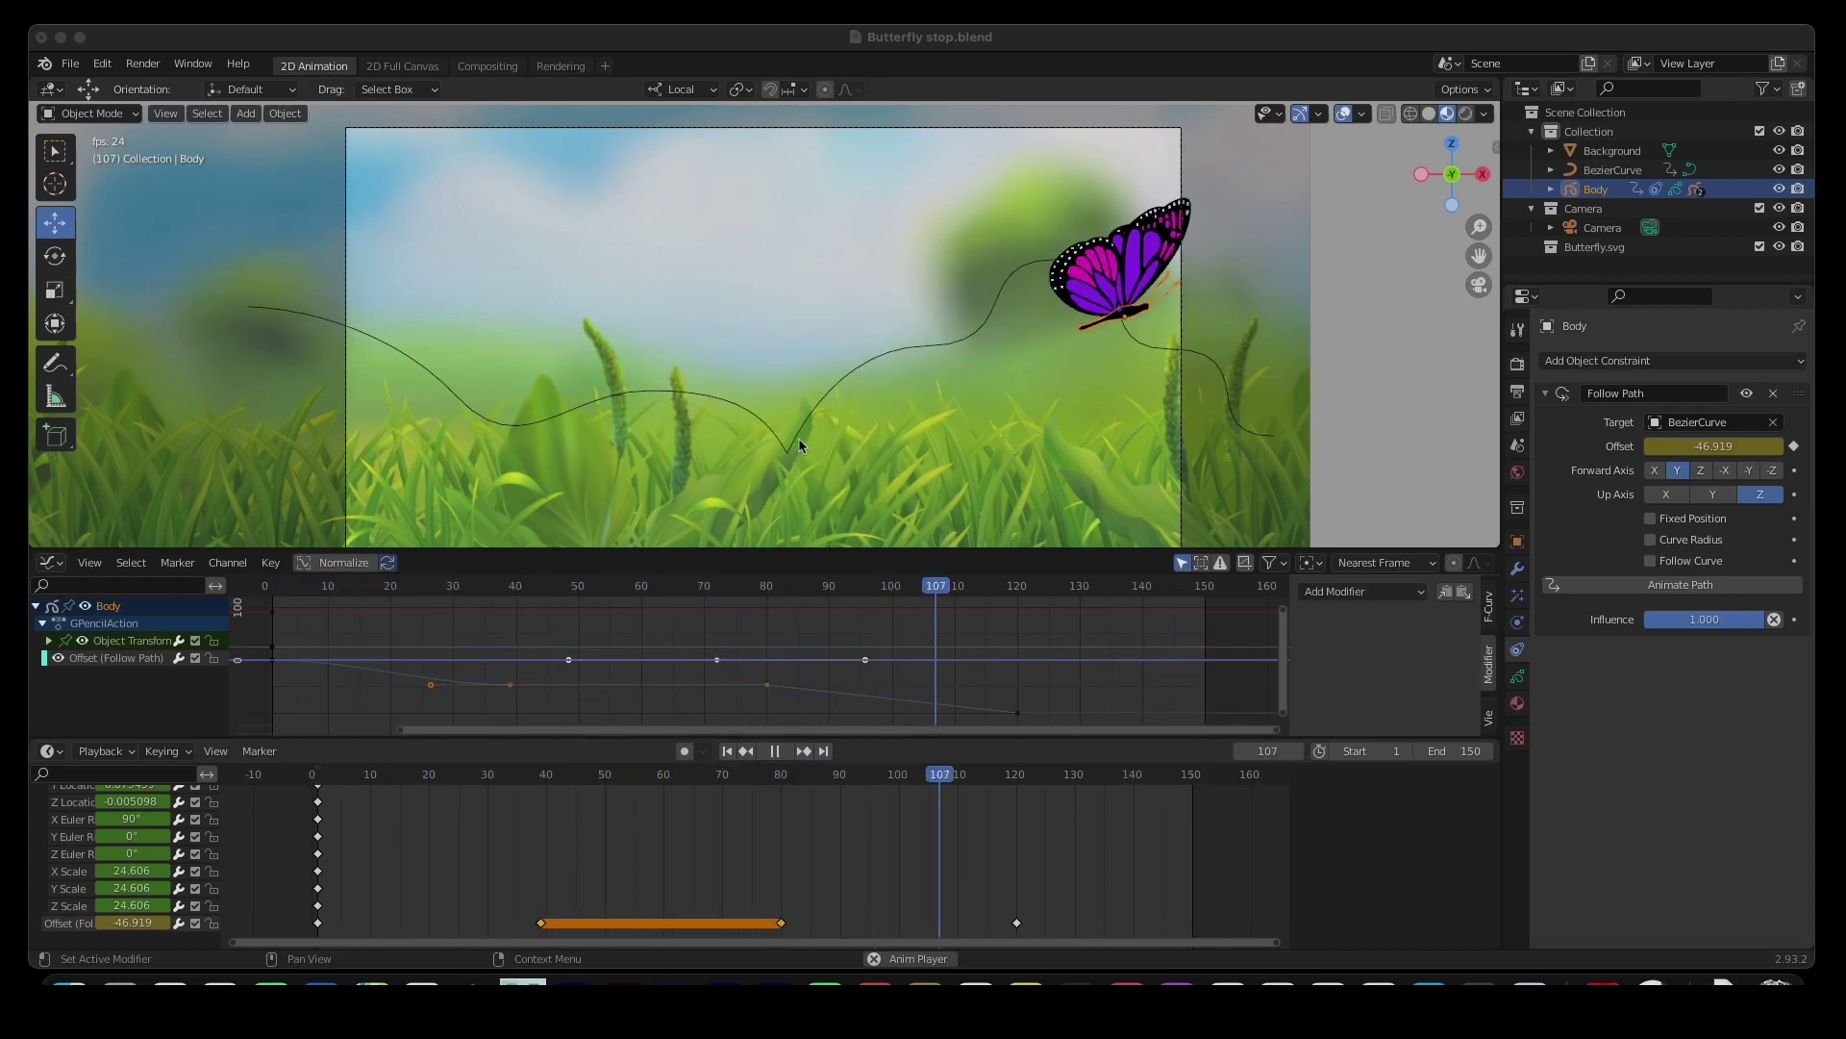
# - Play the butterfly animation through the camera view and stop the playback
pyautogui.click(775, 752)
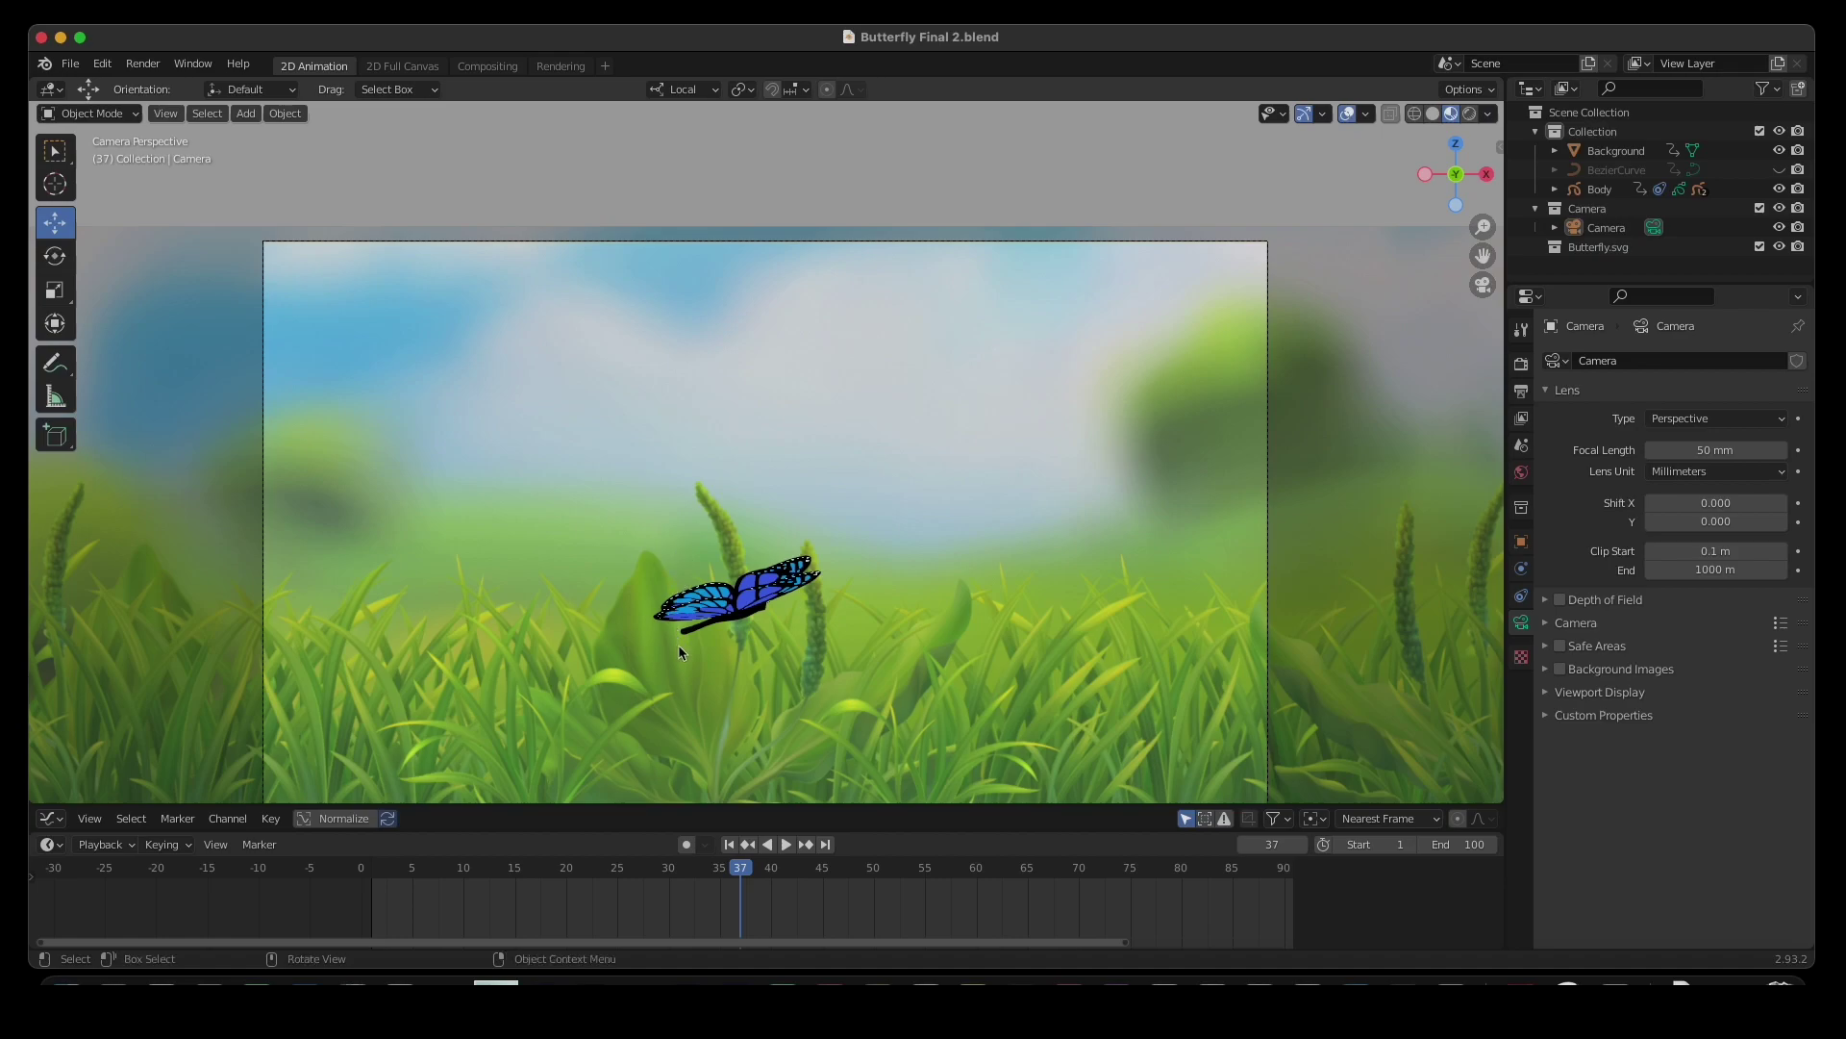
pyautogui.keyDown('shift'); pyautogui.moveTo(692, 623); pyautogui.dragTo(717, 544, button='middle'); pyautogui.keyUp('shift')
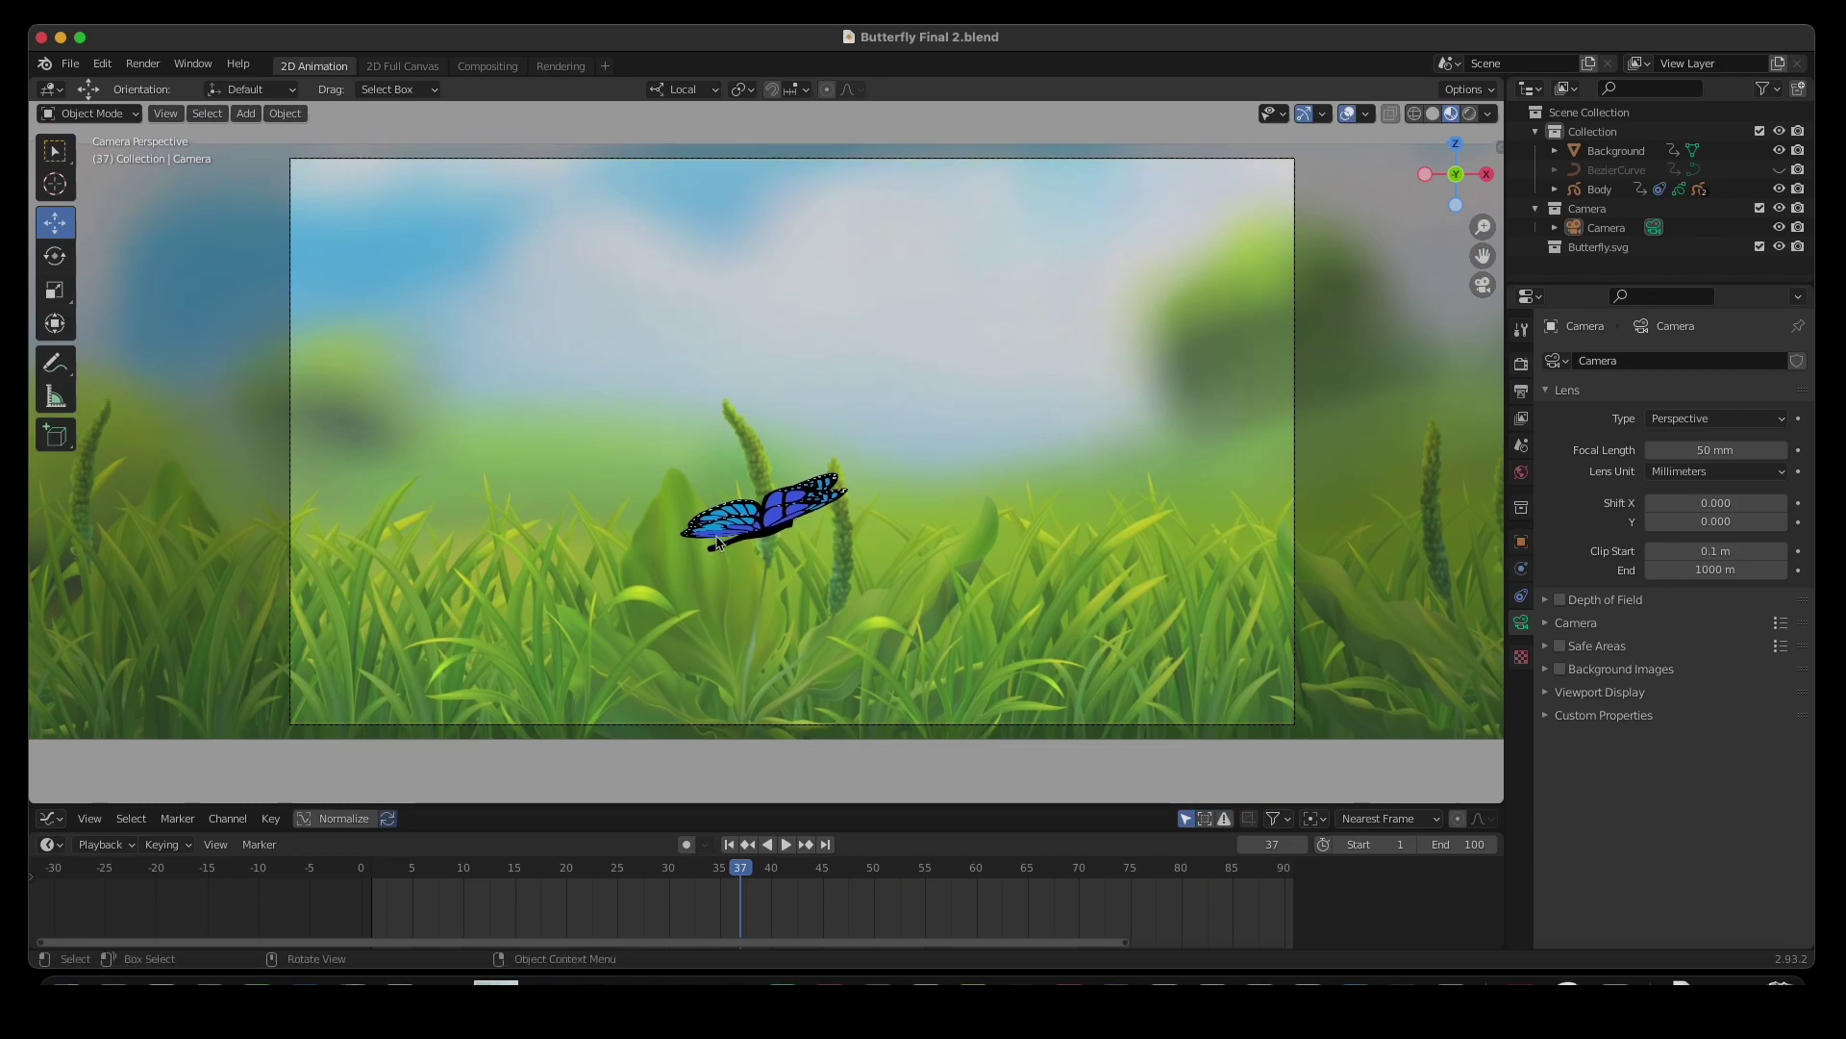
pyautogui.click(787, 845)
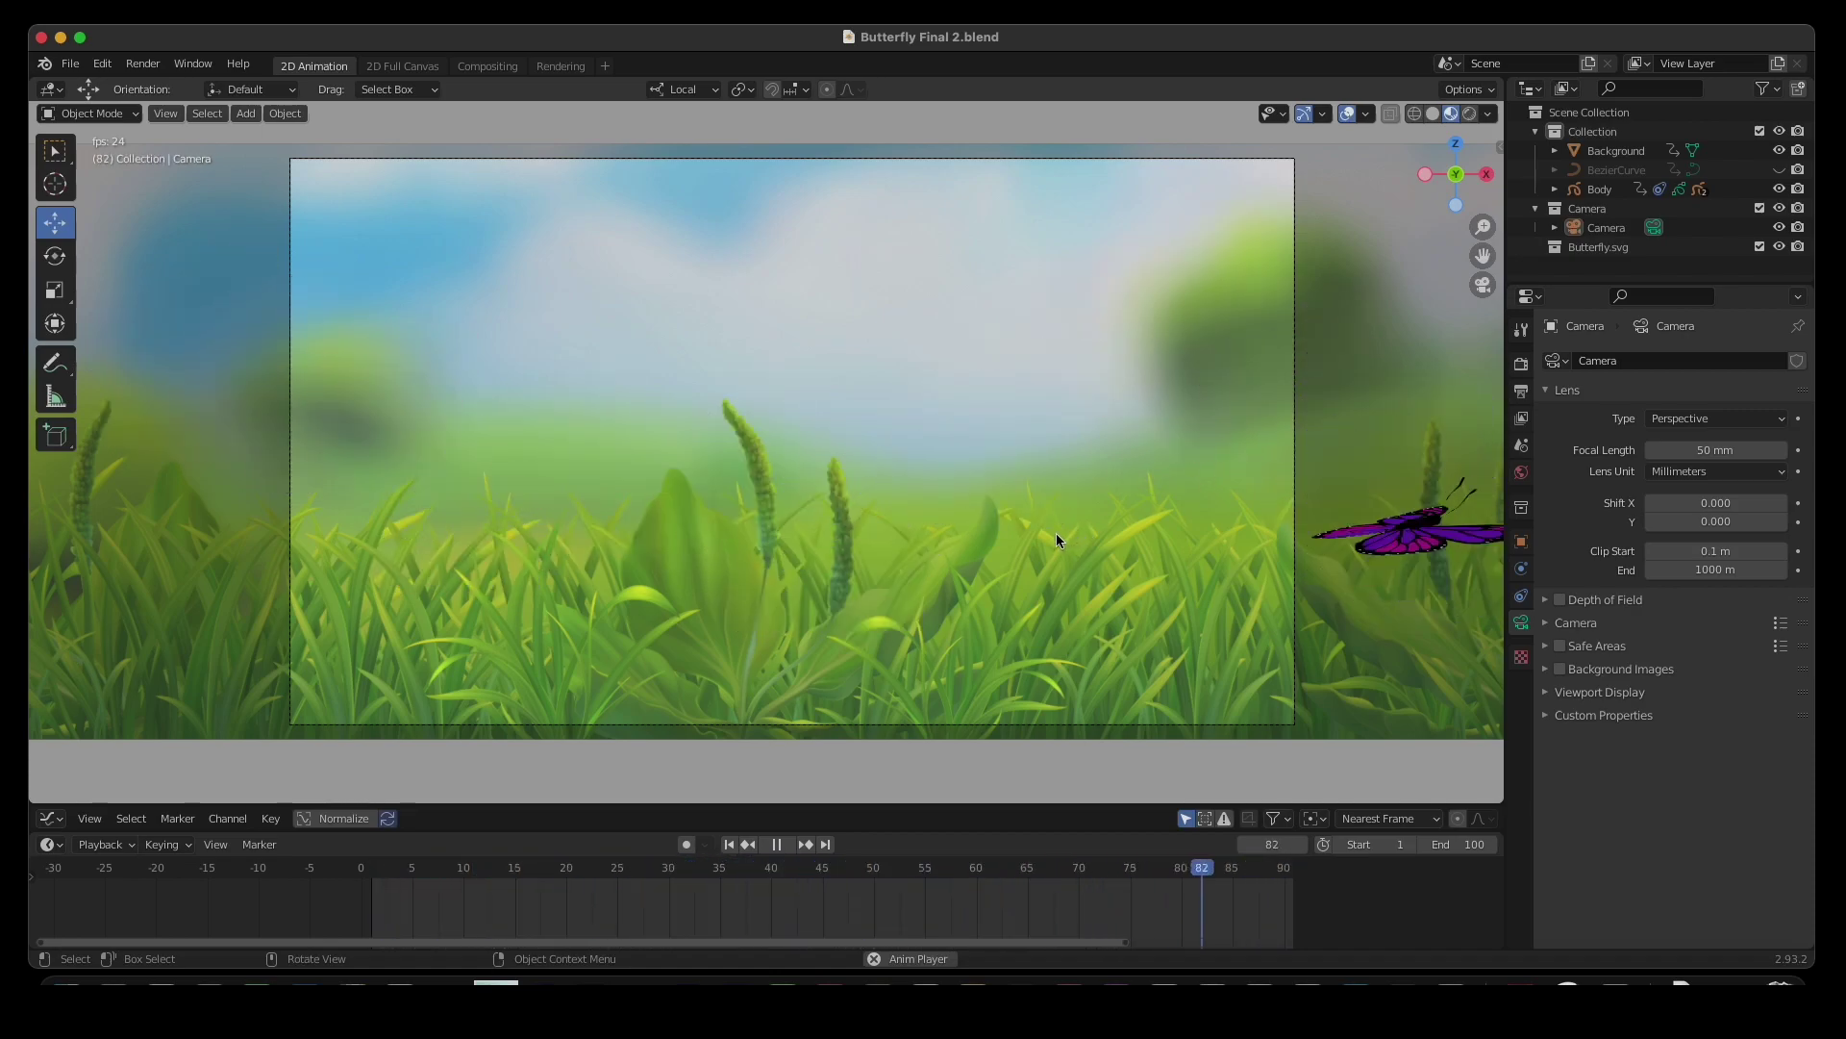
pyautogui.click(777, 843)
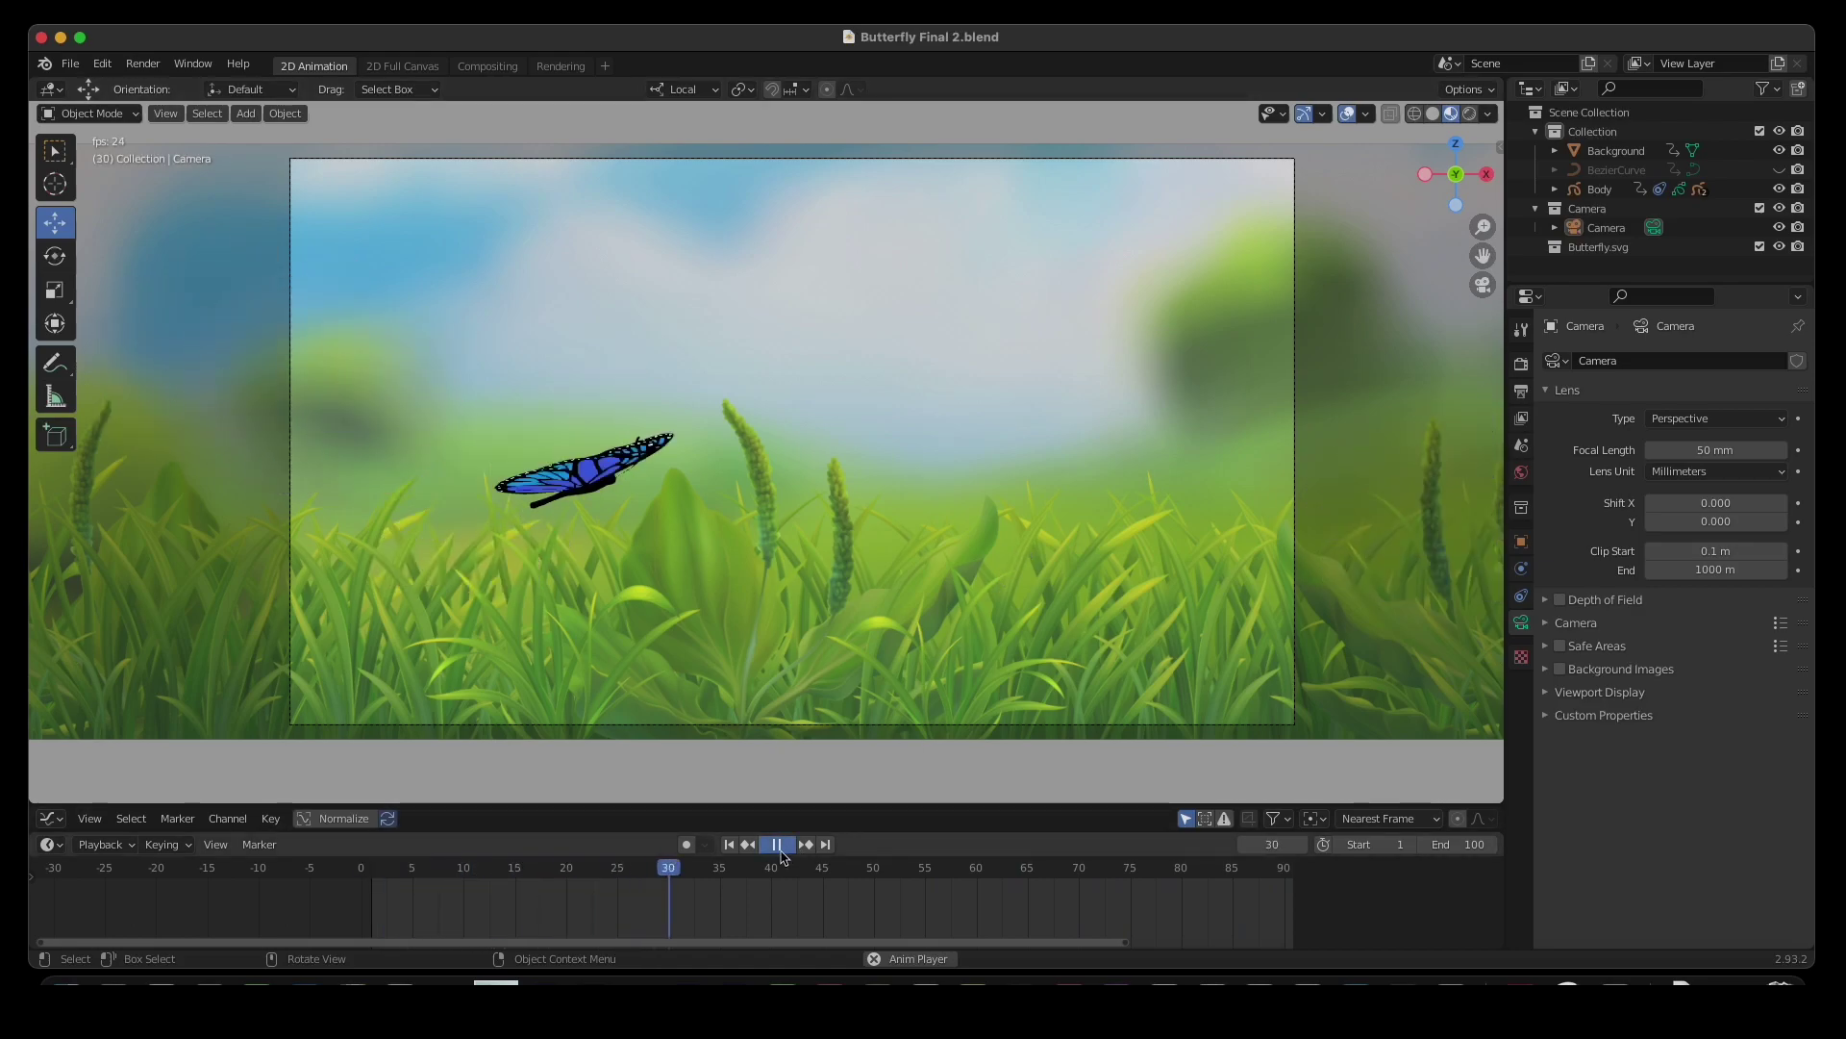
# - Unhide the BezierCurve flight path and move to frame 39, where the butterfly reaches the path's lowest dip
pyautogui.click(598, 487)
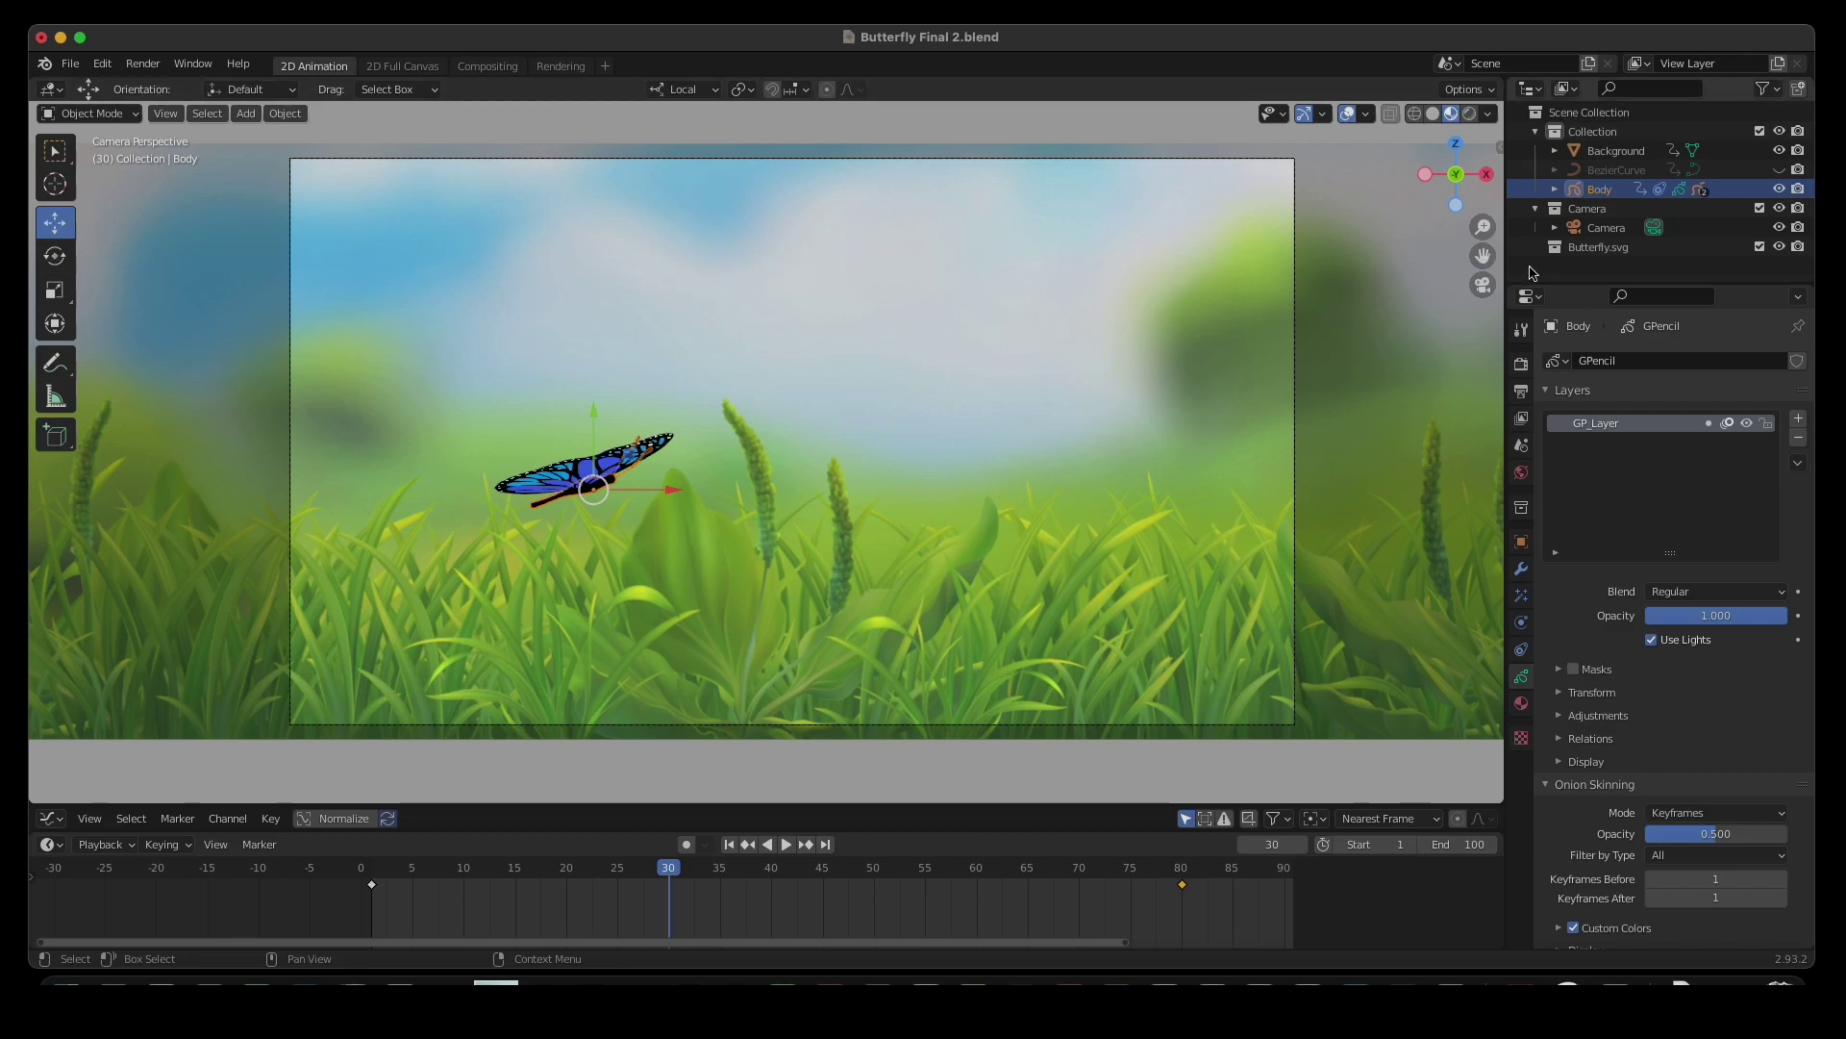
pyautogui.click(1779, 170)
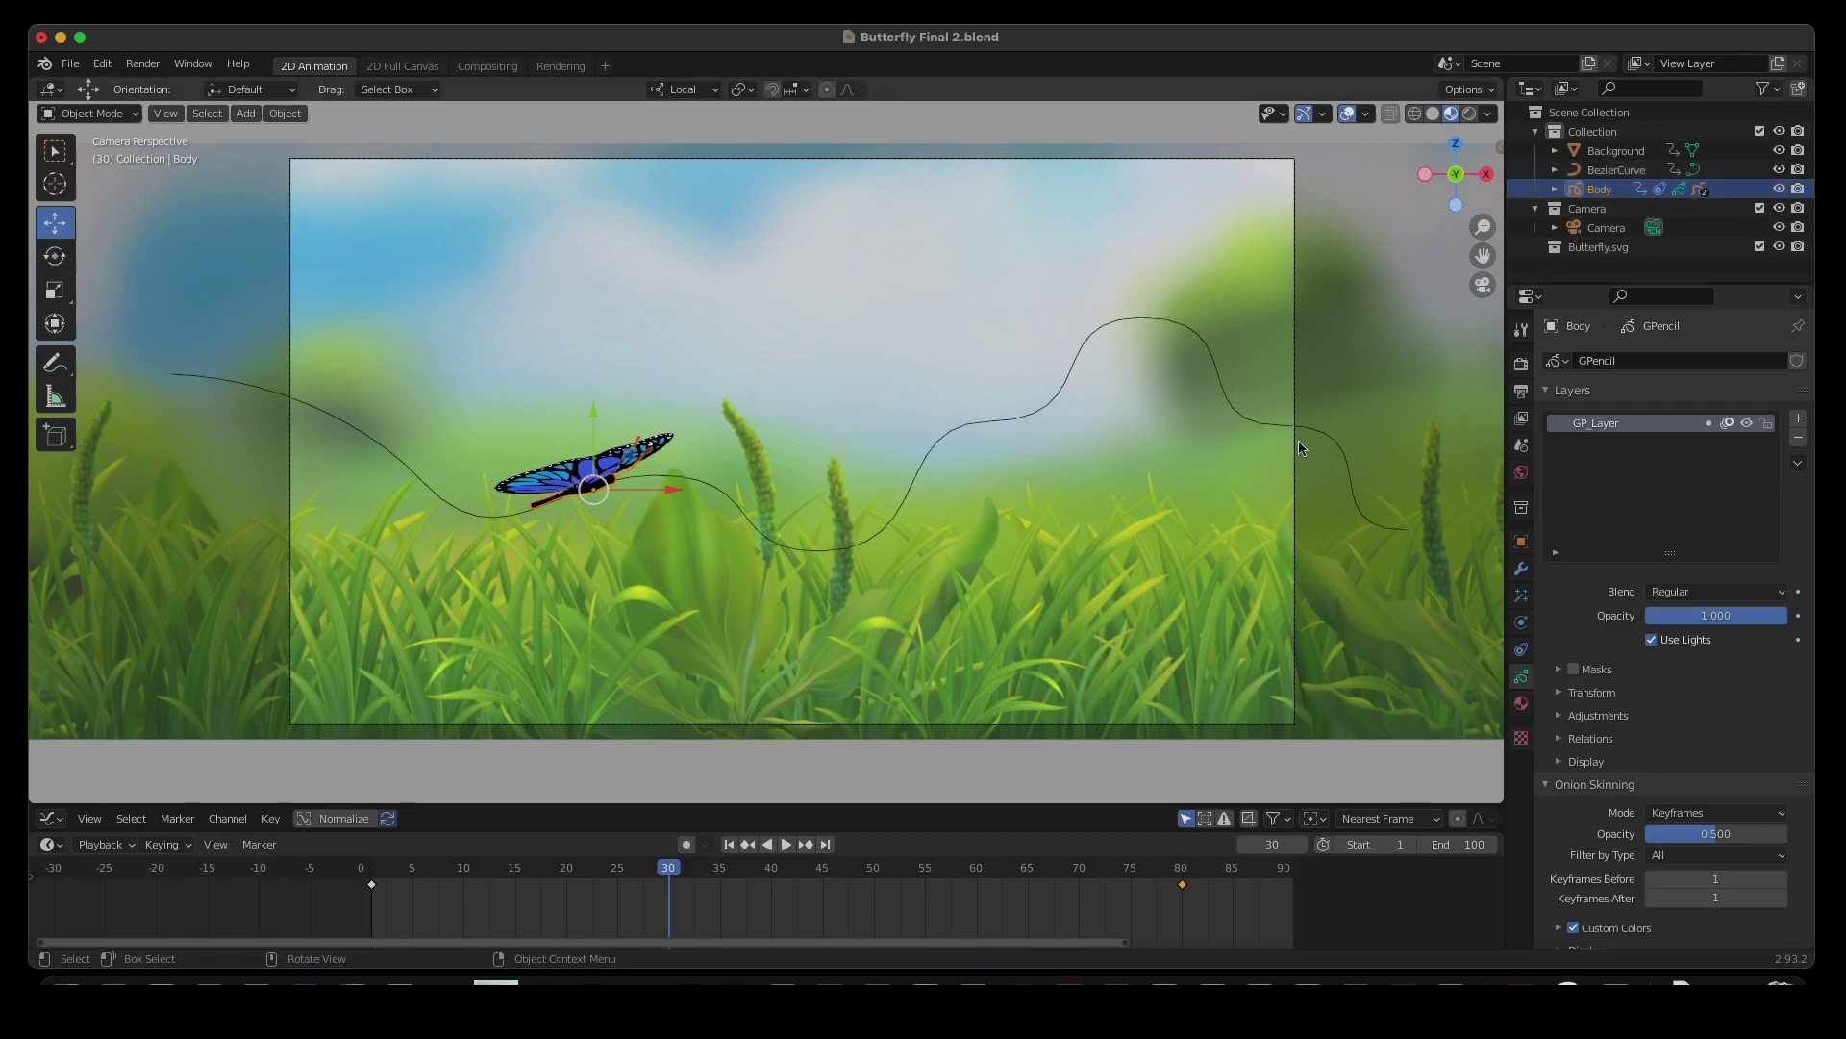
pyautogui.moveTo(663, 868); pyautogui.dragTo(750, 867)
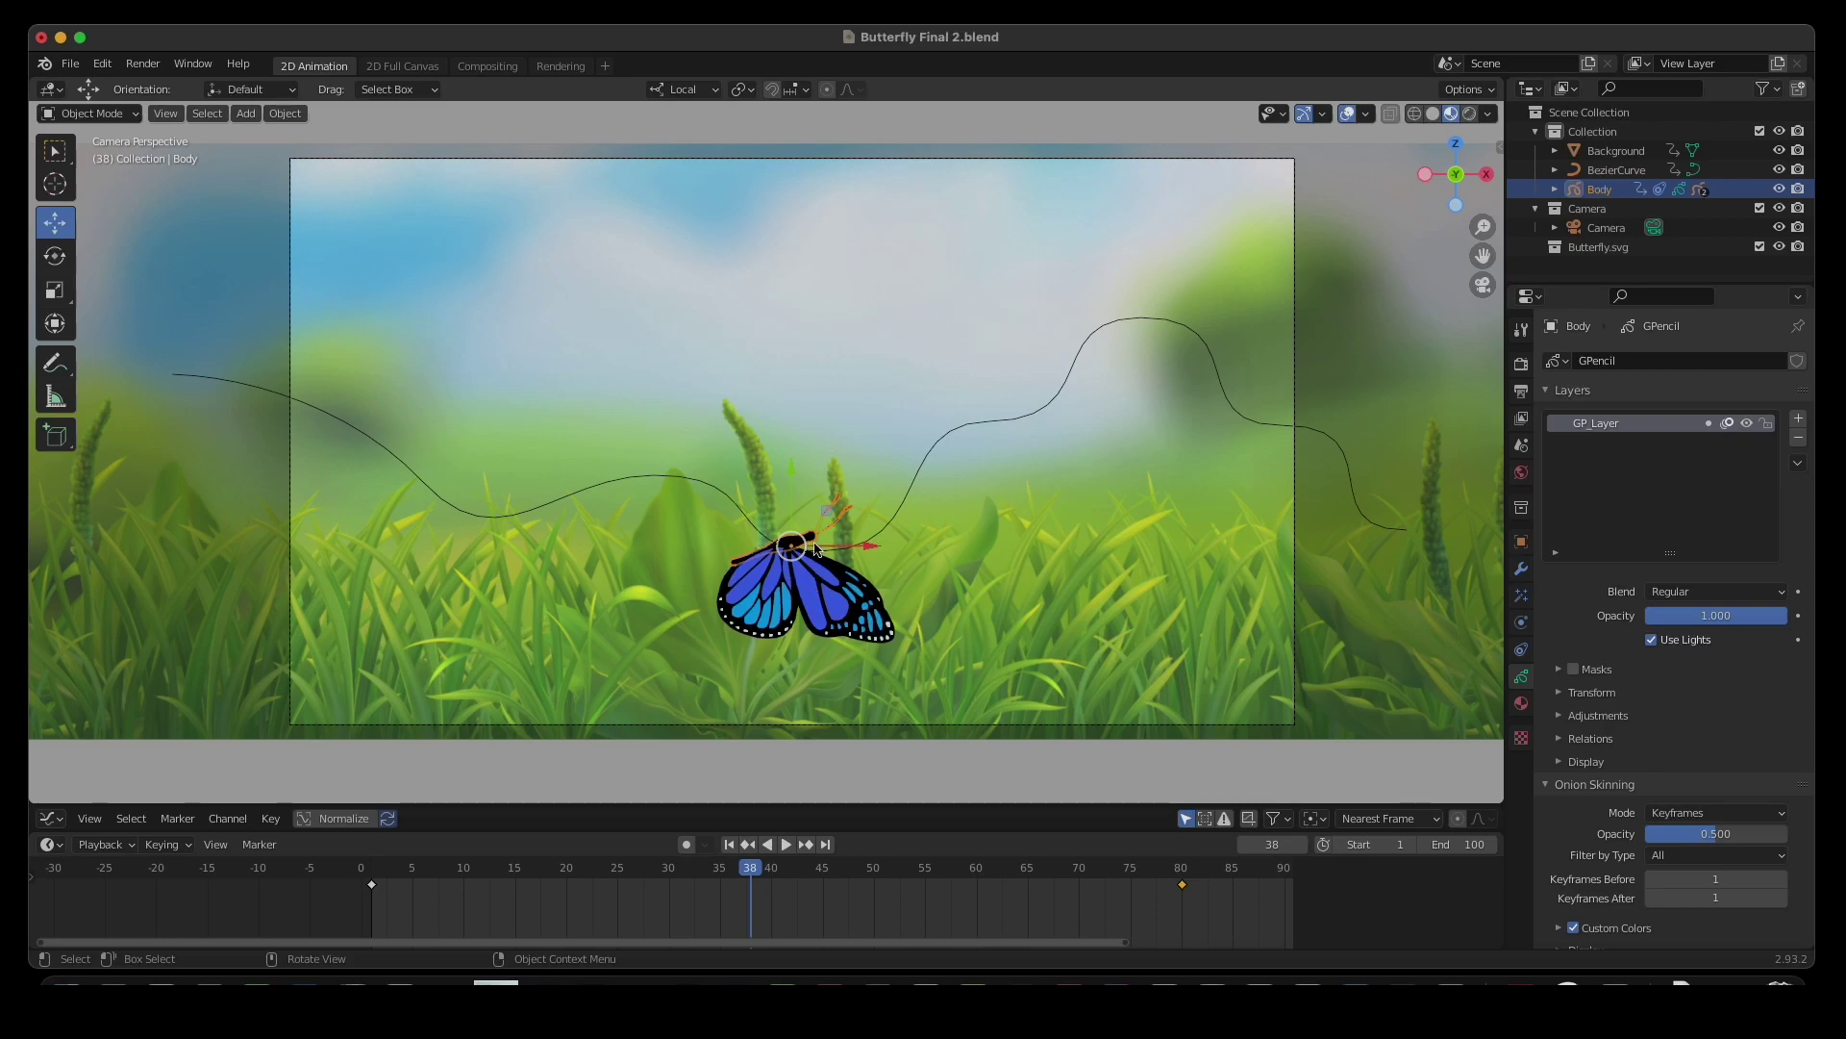
pyautogui.moveTo(756, 872); pyautogui.dragTo(761, 872)
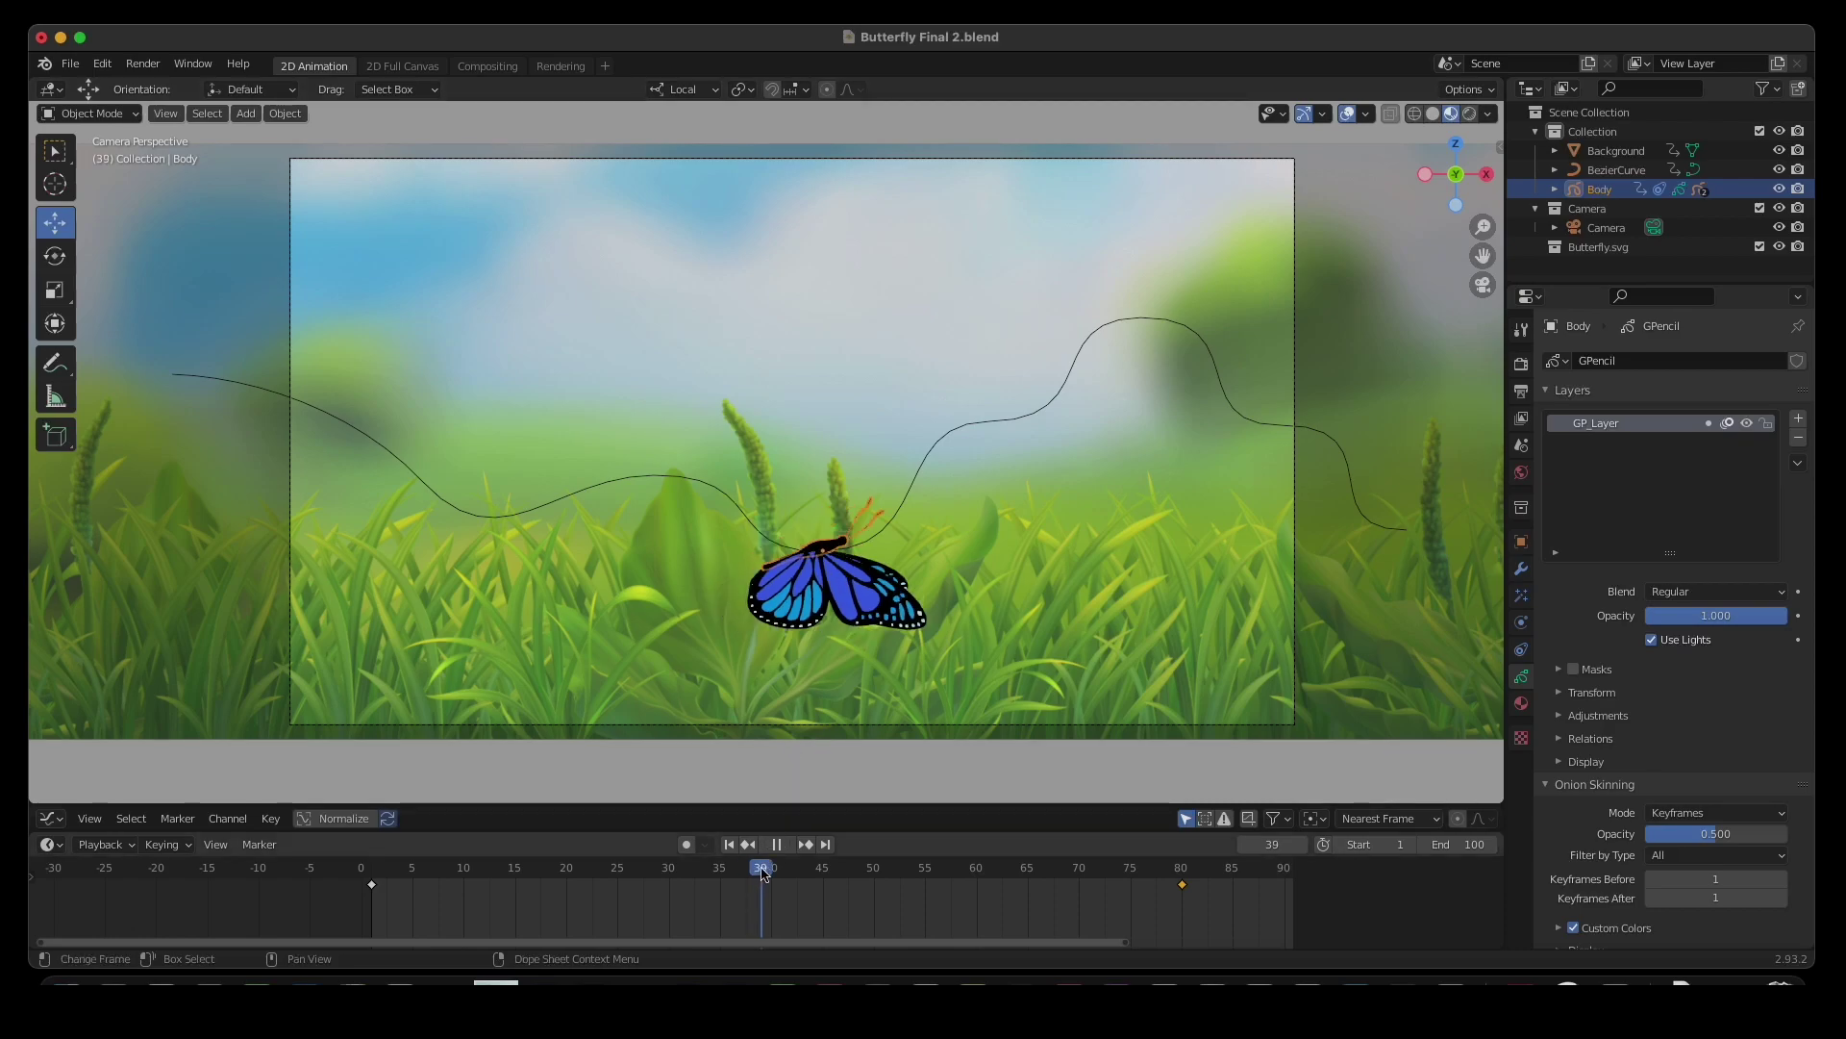
# - In Edit Mode, set the handle type of the BezierCurve's lowest middle control point to Vector
pyautogui.click(954, 427)
pyautogui.click(955, 434)
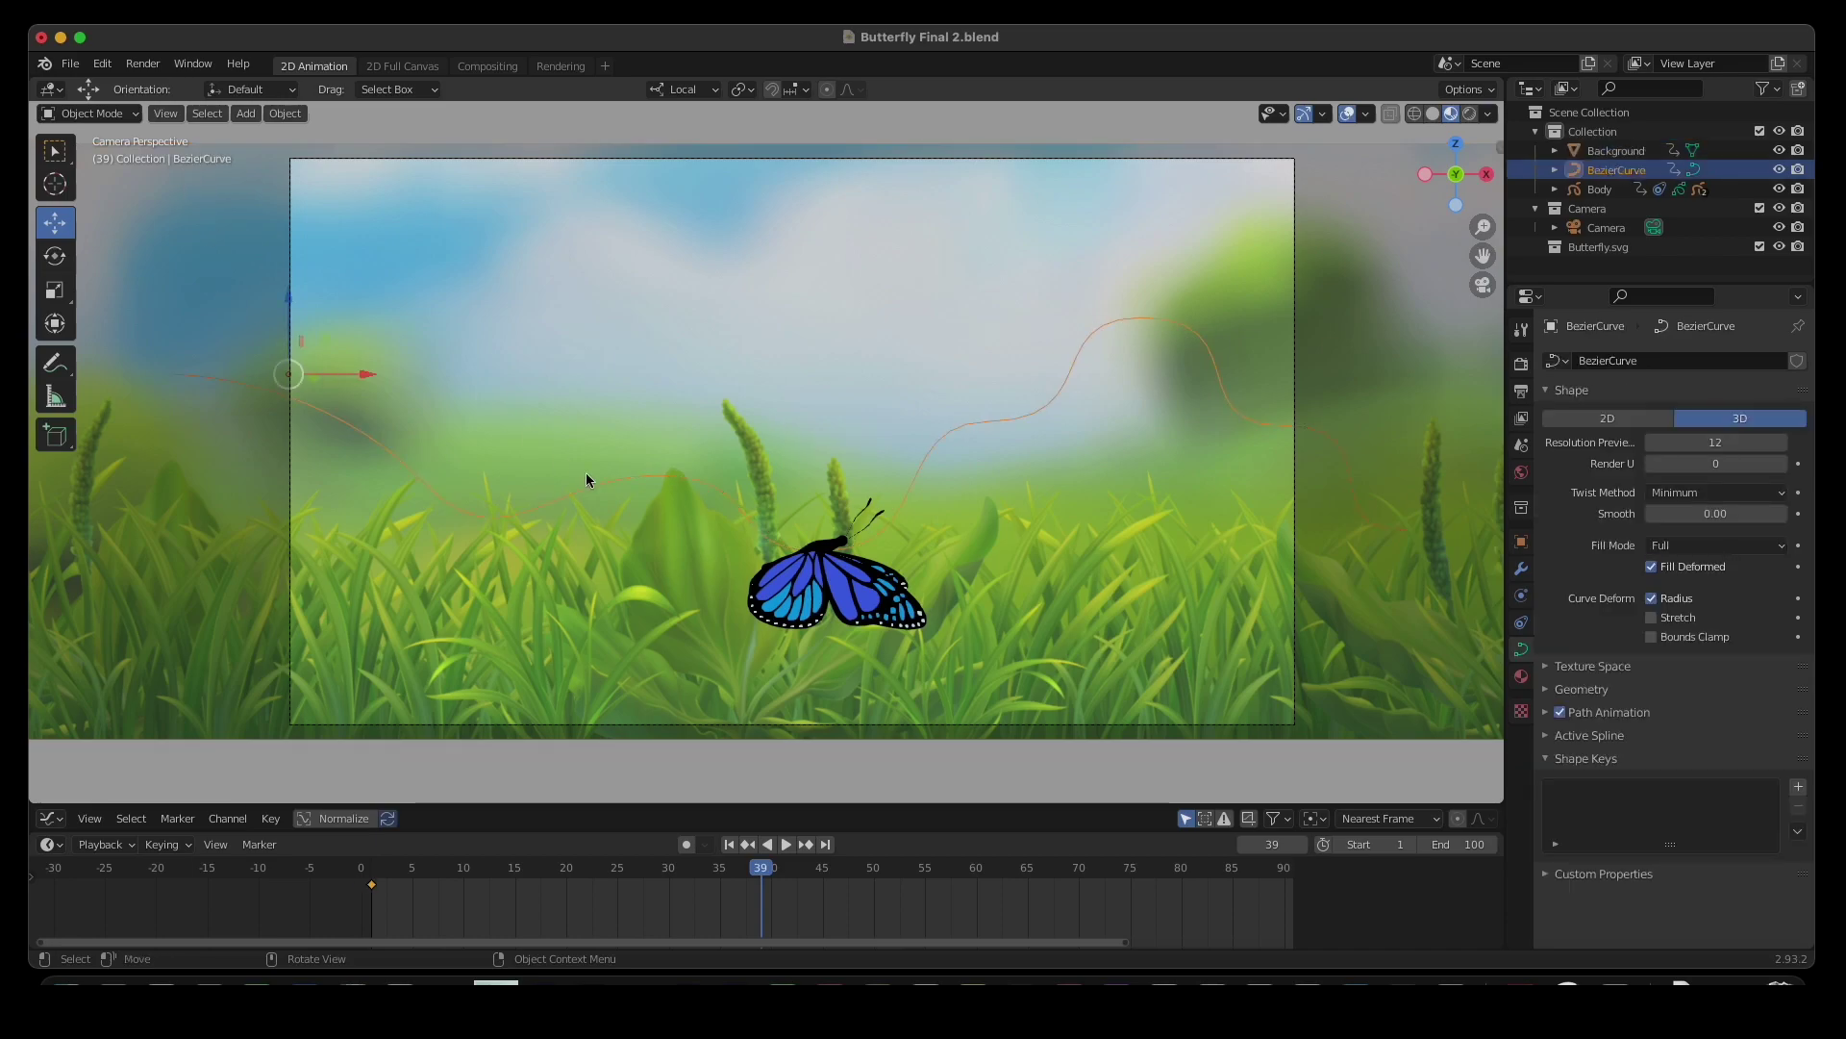
pyautogui.press('Tab')
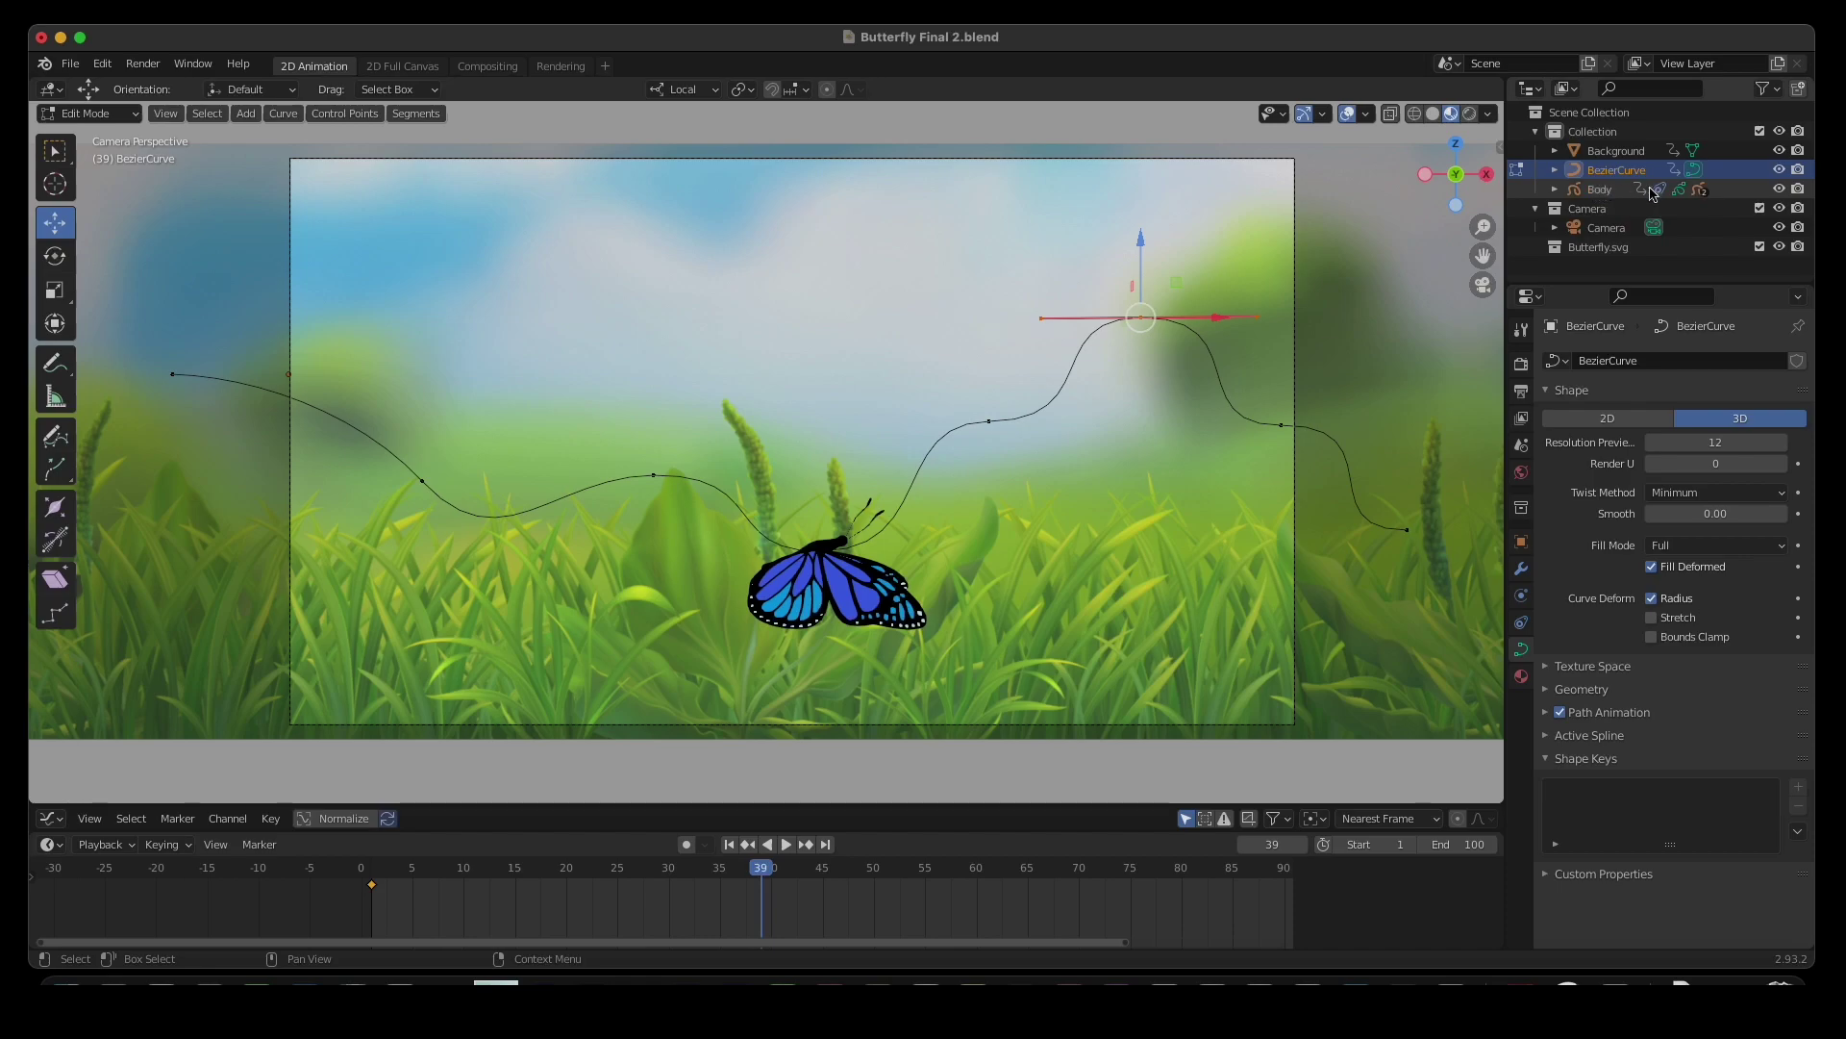
pyautogui.moveTo(739, 869); pyautogui.dragTo(737, 871)
pyautogui.press('space')
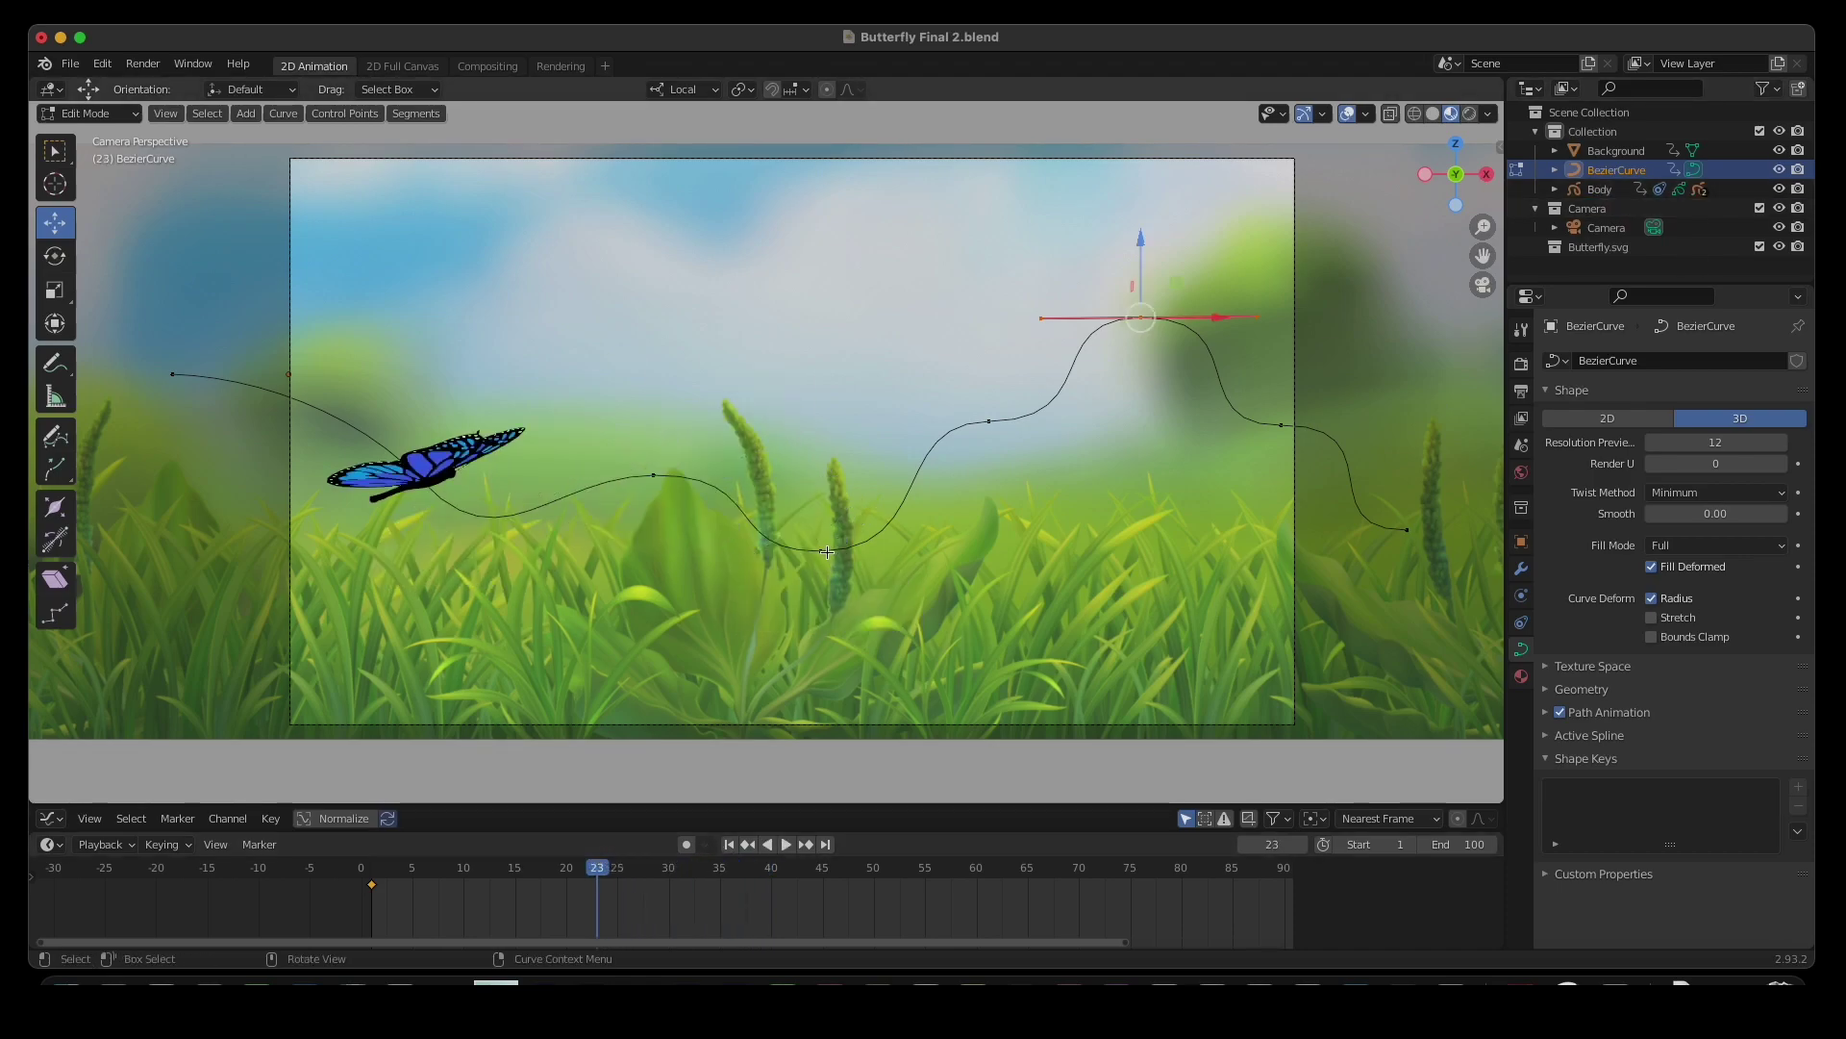
pyautogui.click(821, 550)
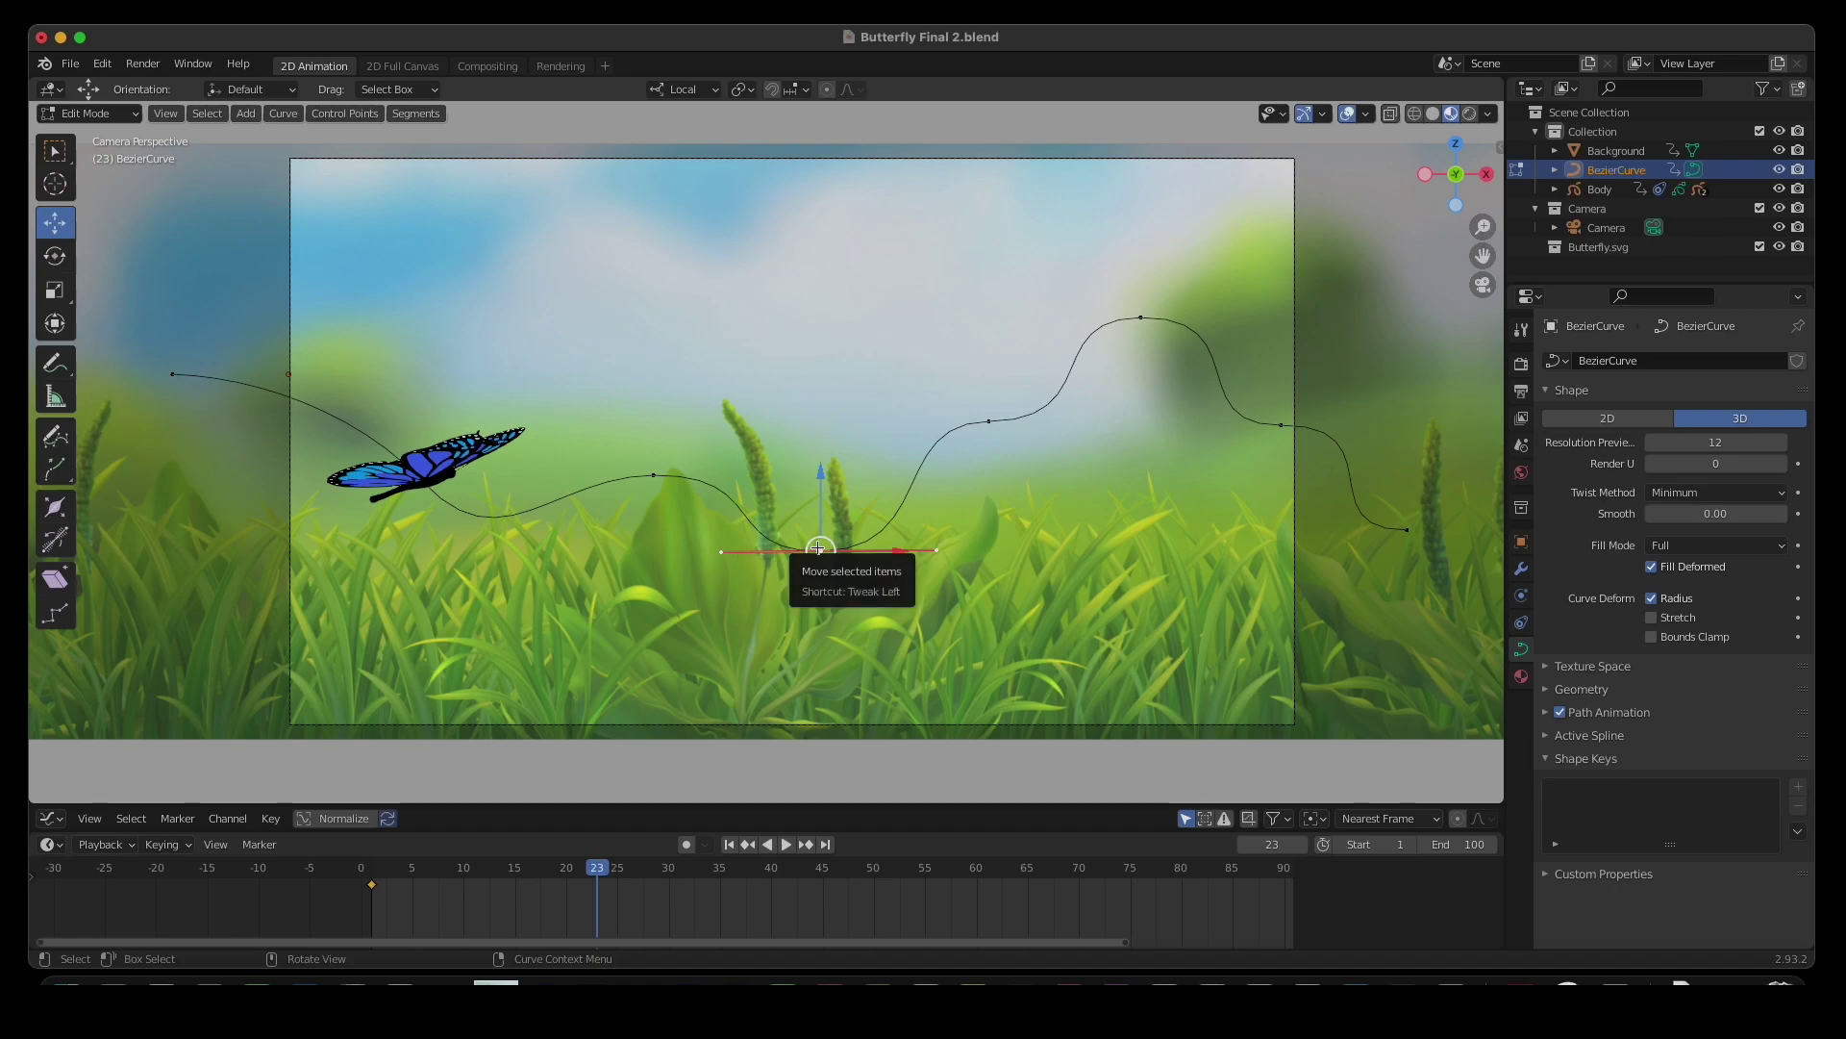
pyautogui.rightClick(821, 551)
pyautogui.moveTo(823, 556)
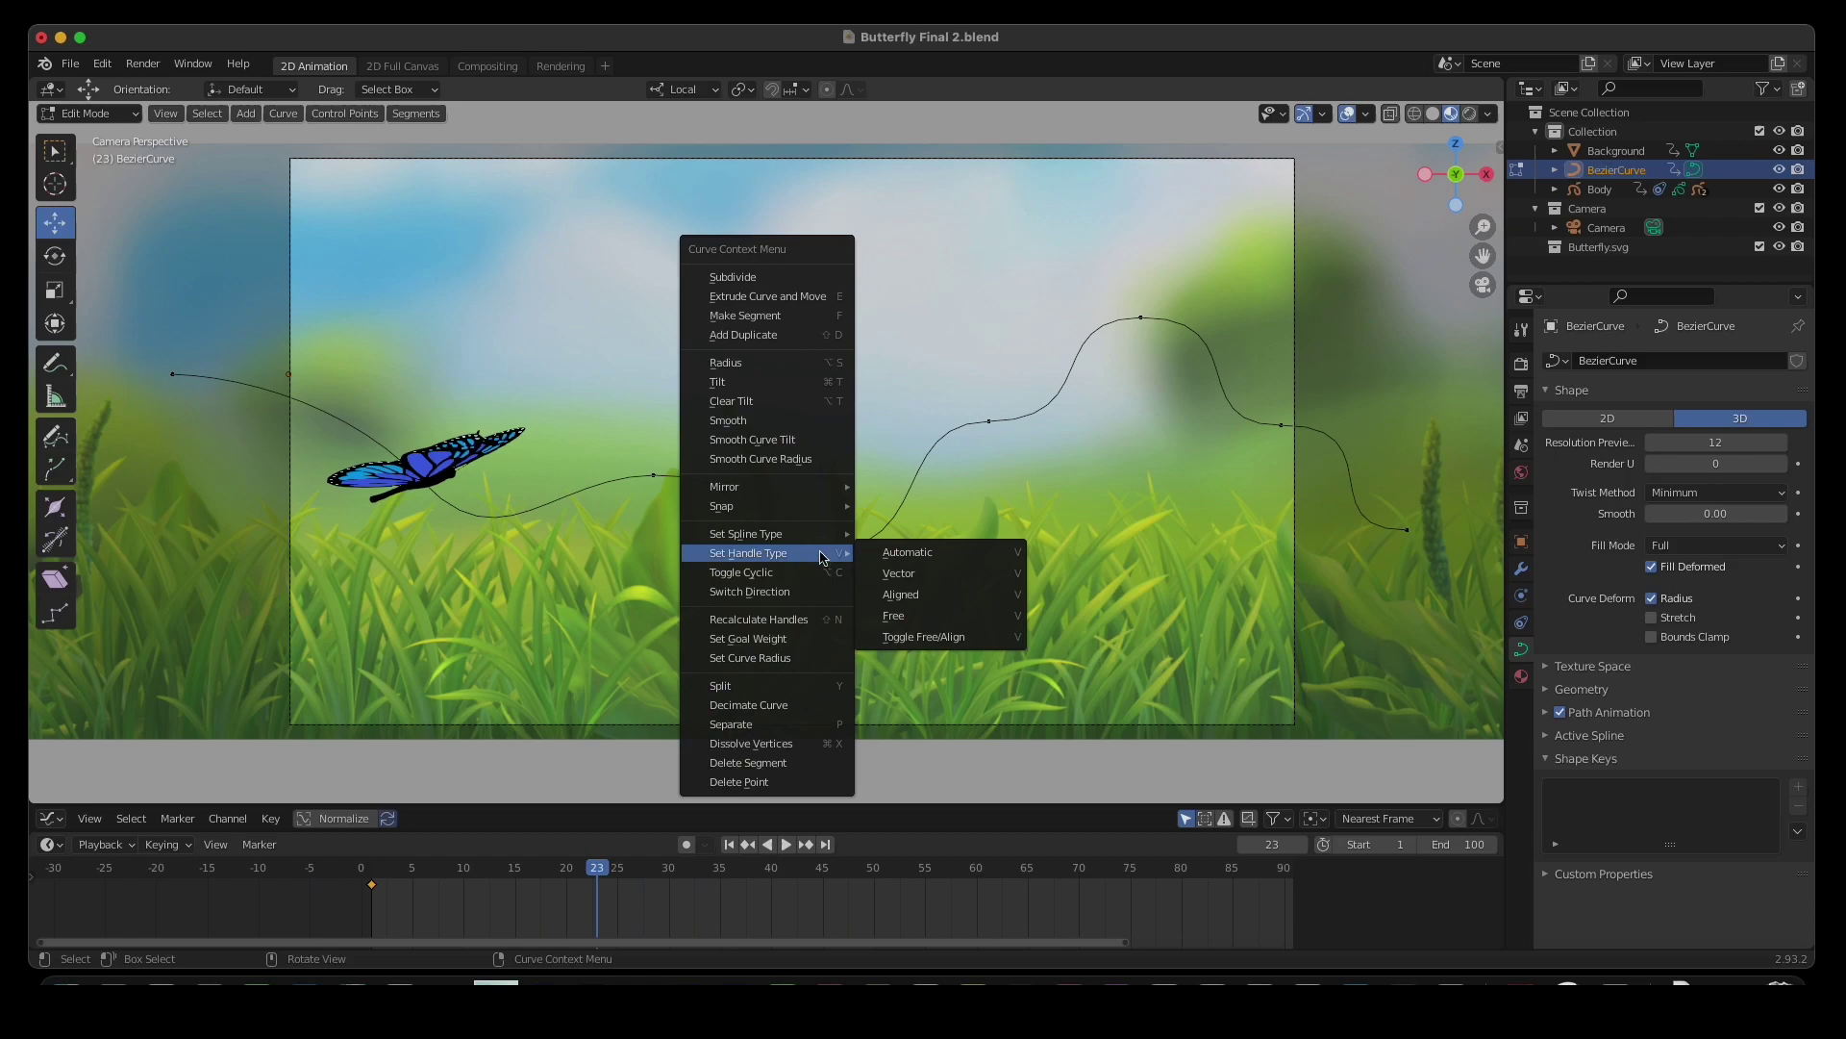
pyautogui.click(904, 573)
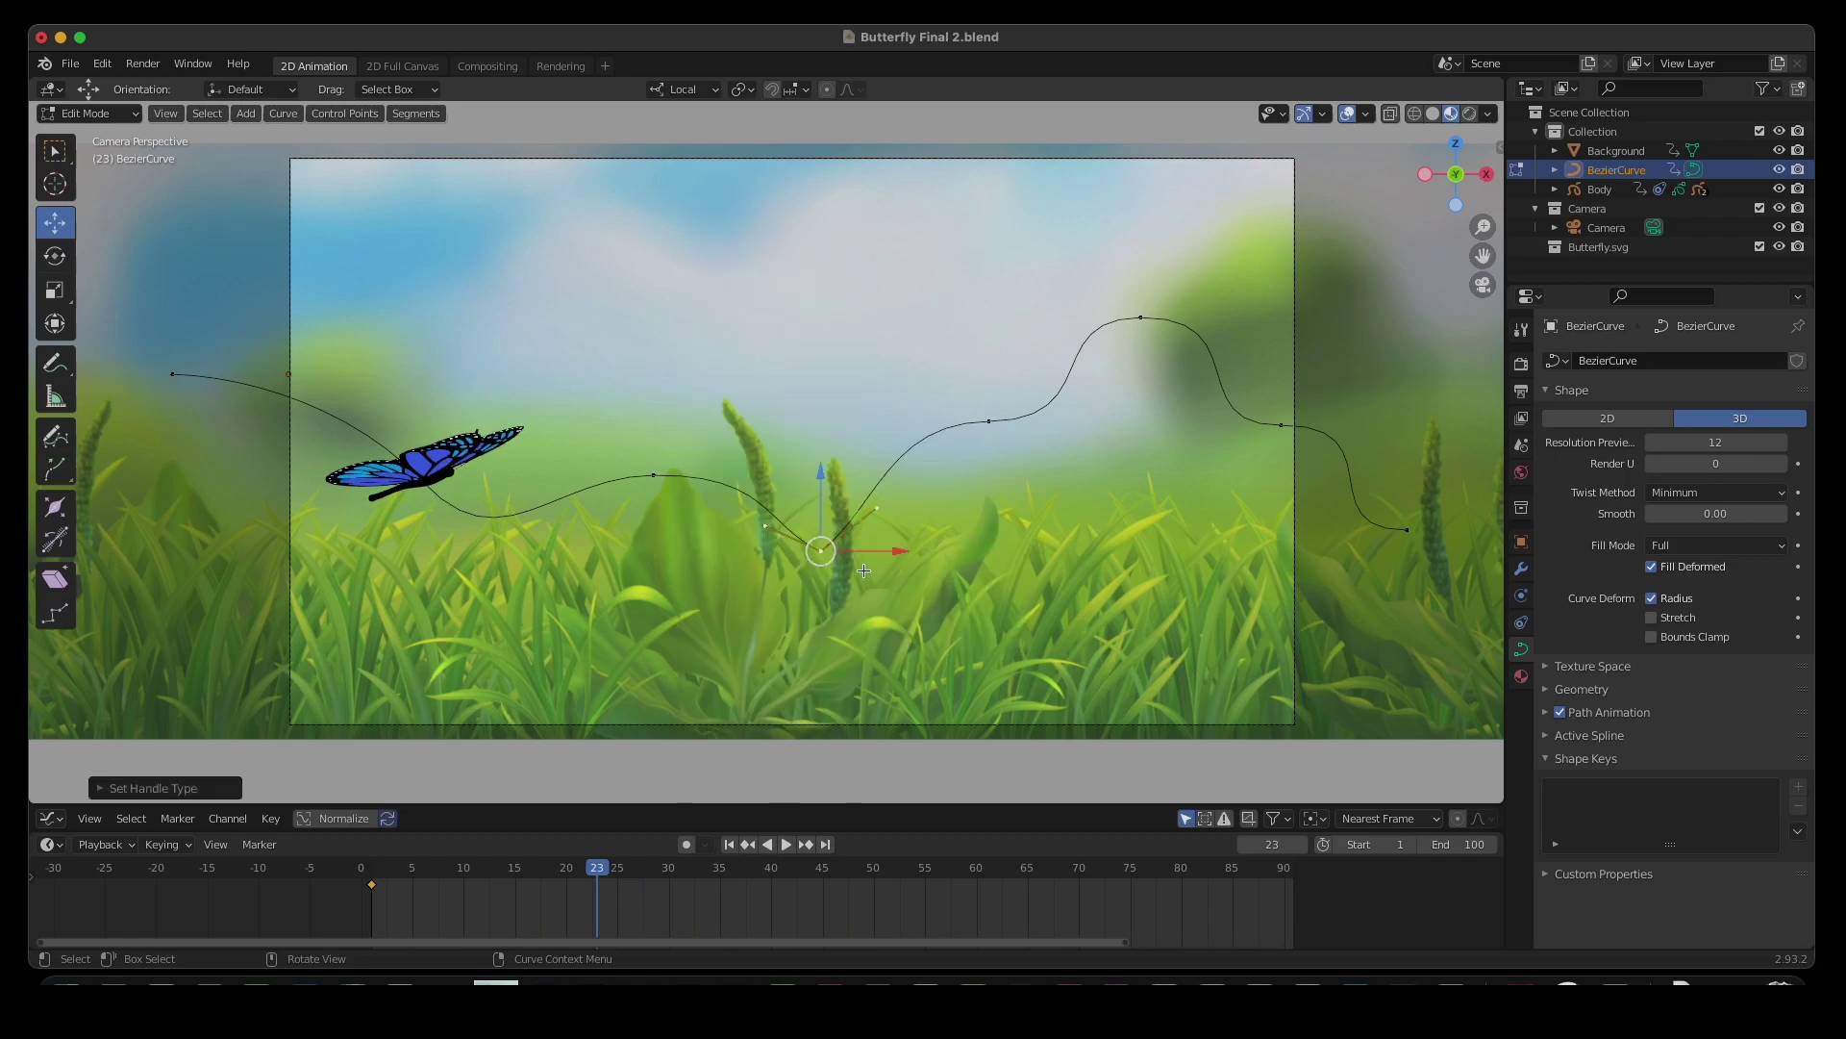
# - Move both handles of the dip's control point inward to tighten the V shape of the flight path
pyautogui.press('b')
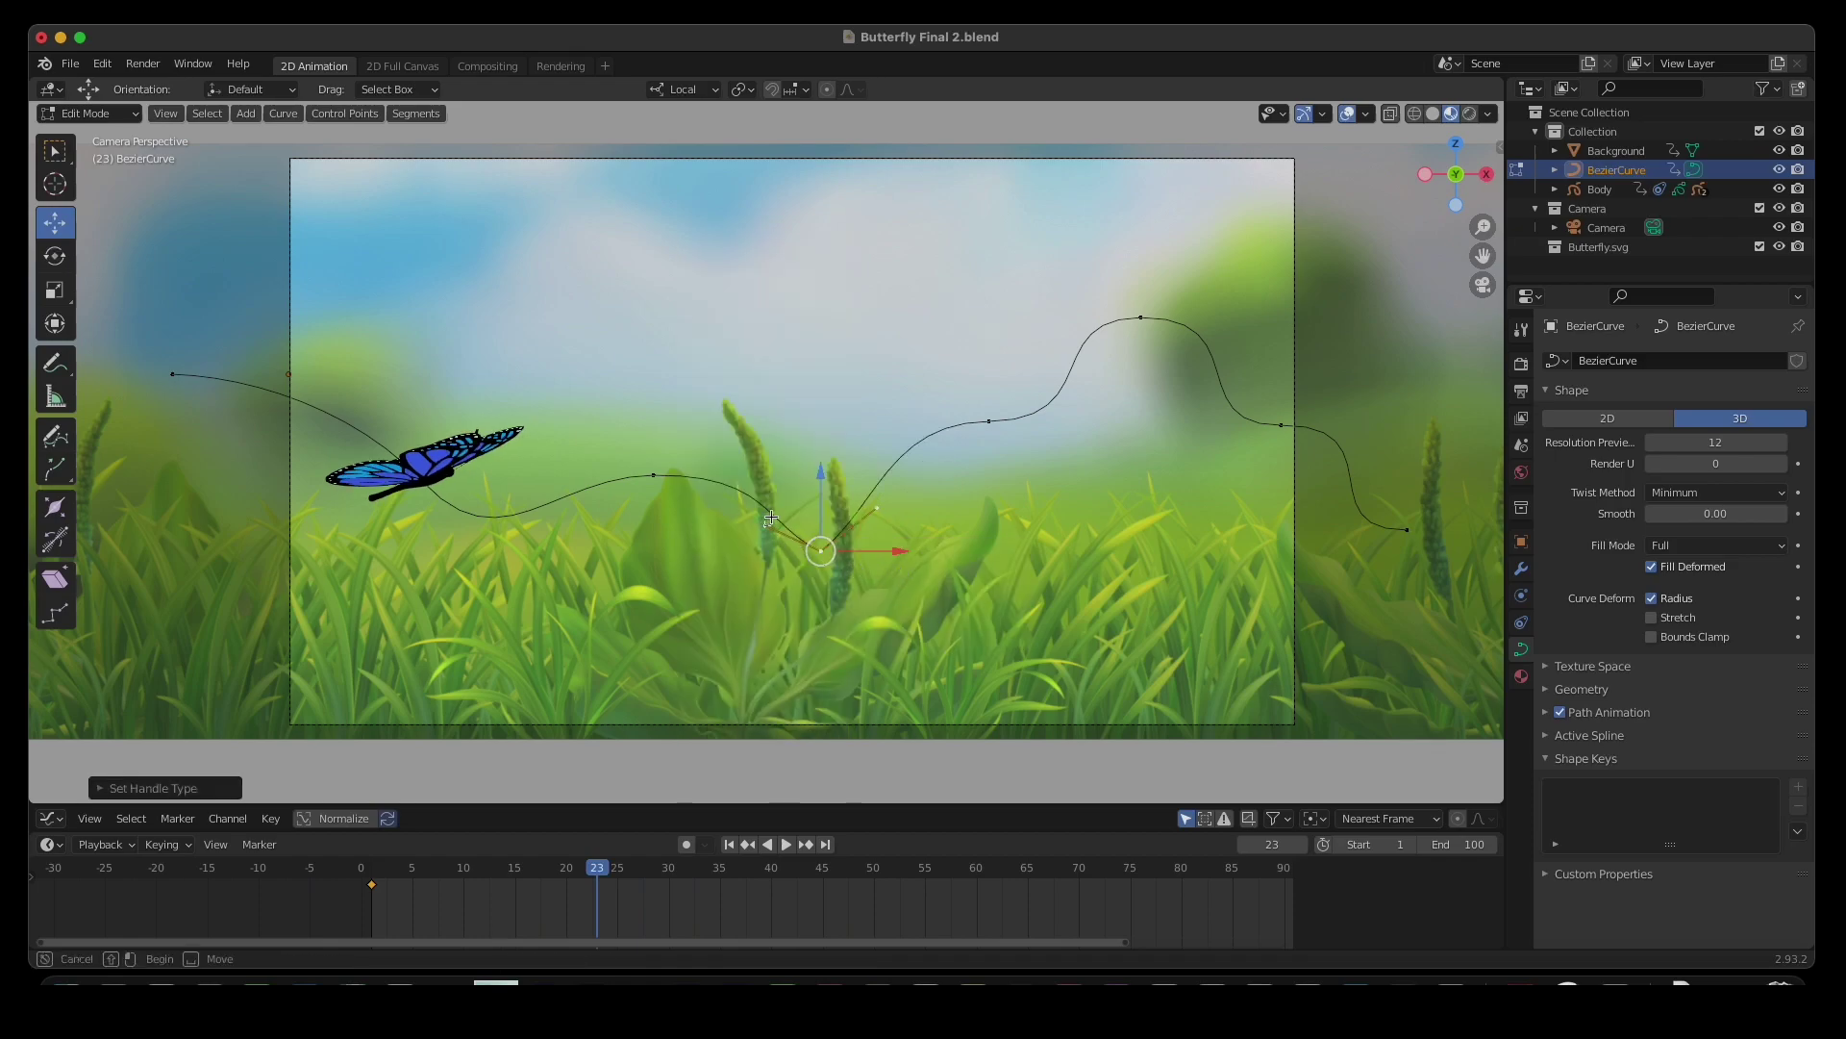
pyautogui.moveTo(764, 511); pyautogui.dragTo(779, 527)
pyautogui.press('g')
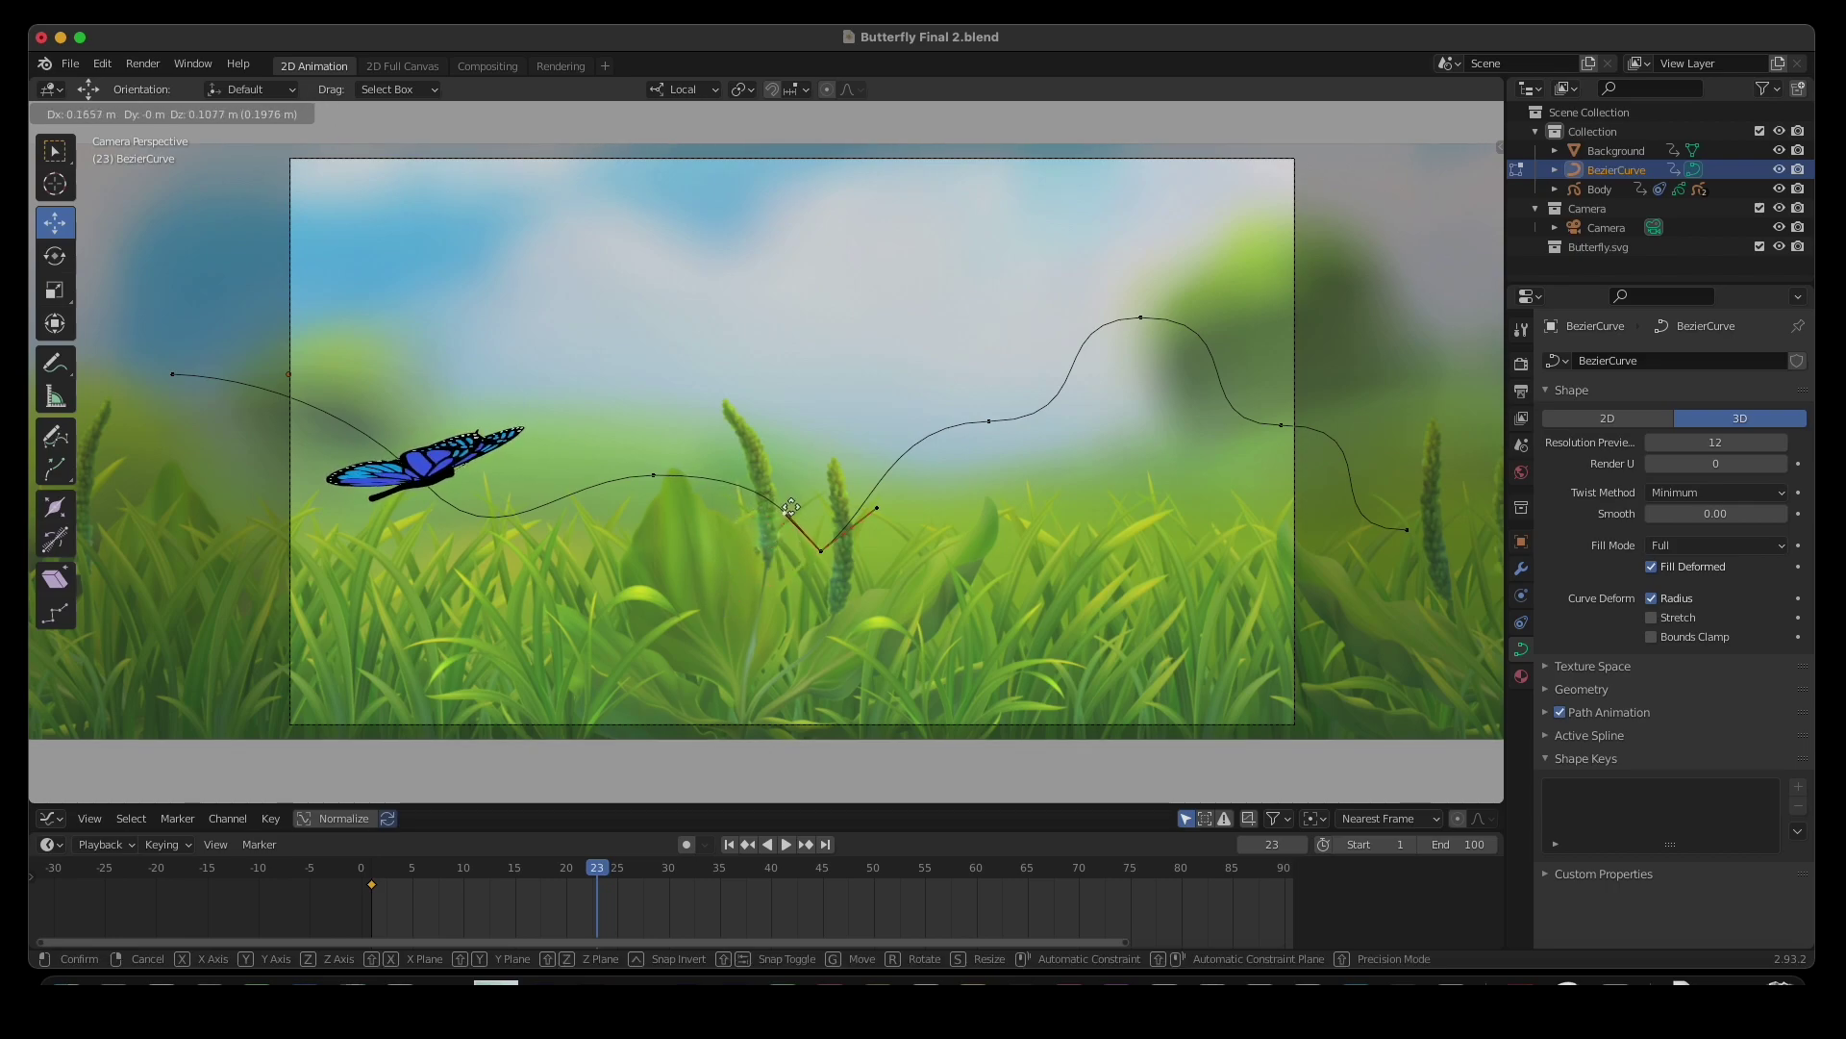
pyautogui.click(790, 507)
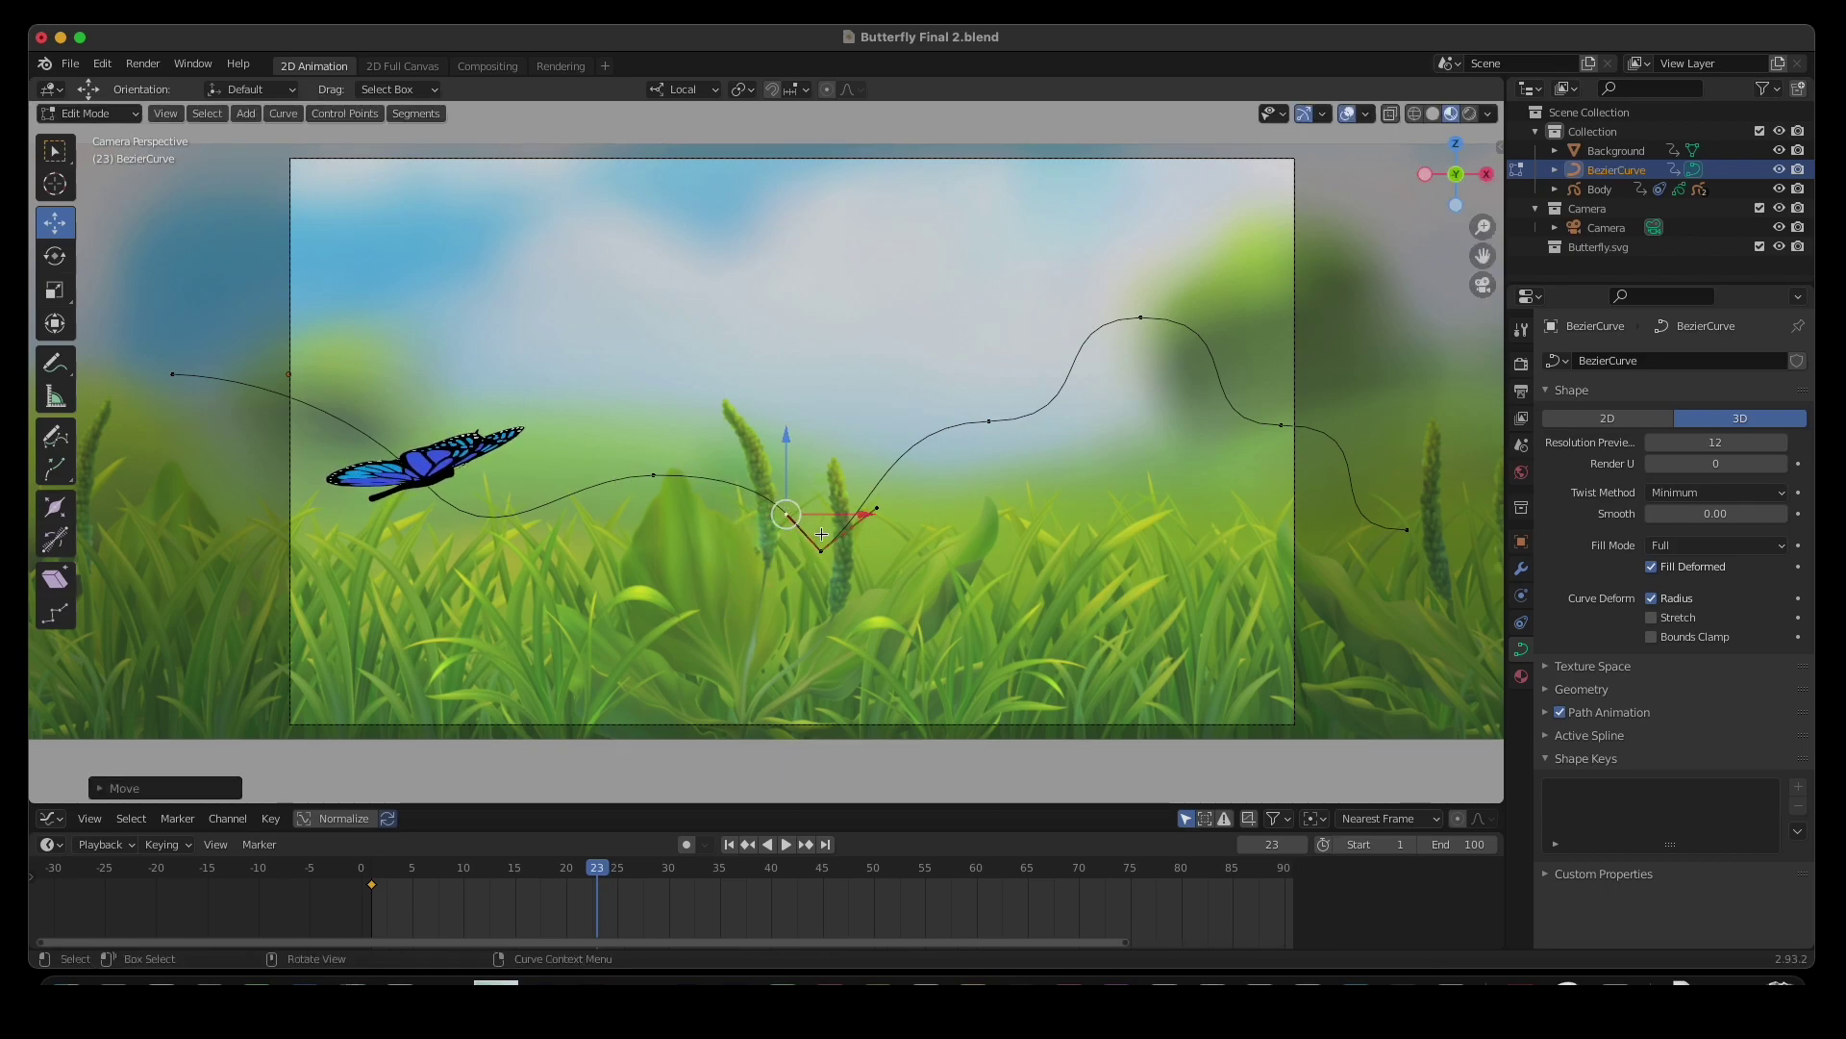
pyautogui.click(876, 507)
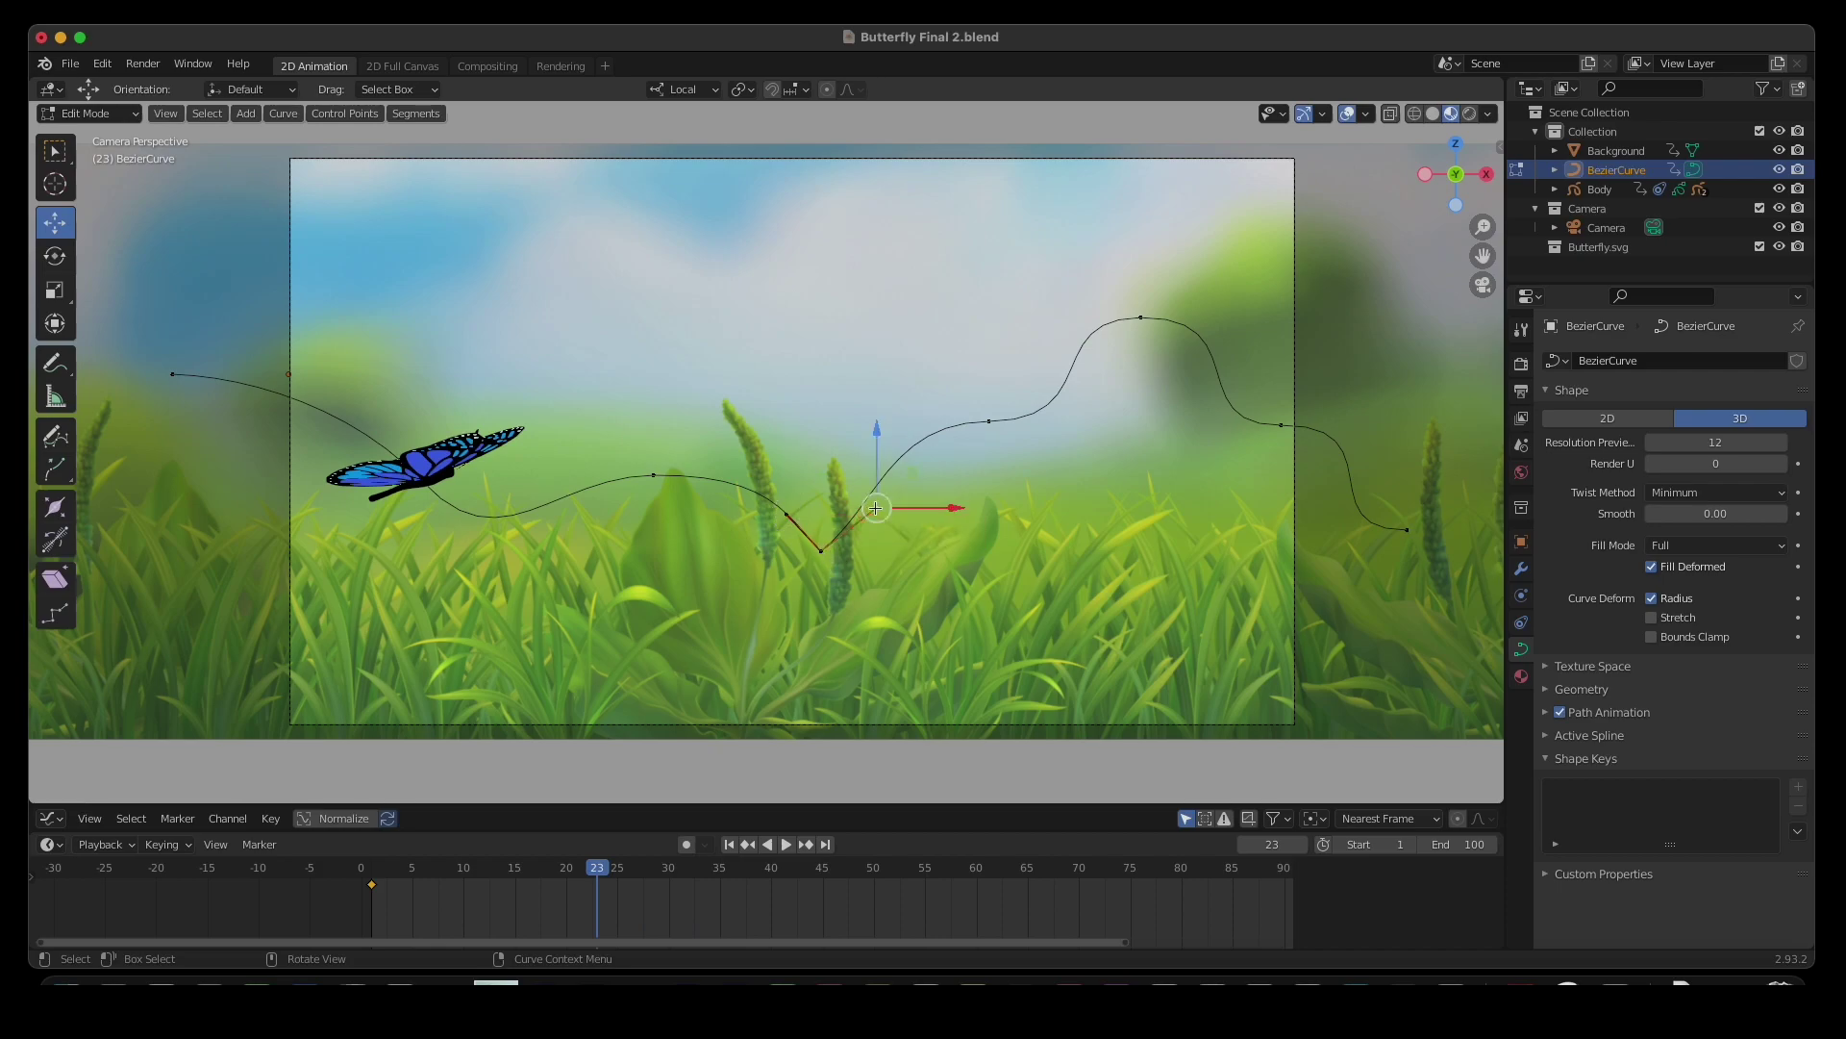
pyautogui.press('g')
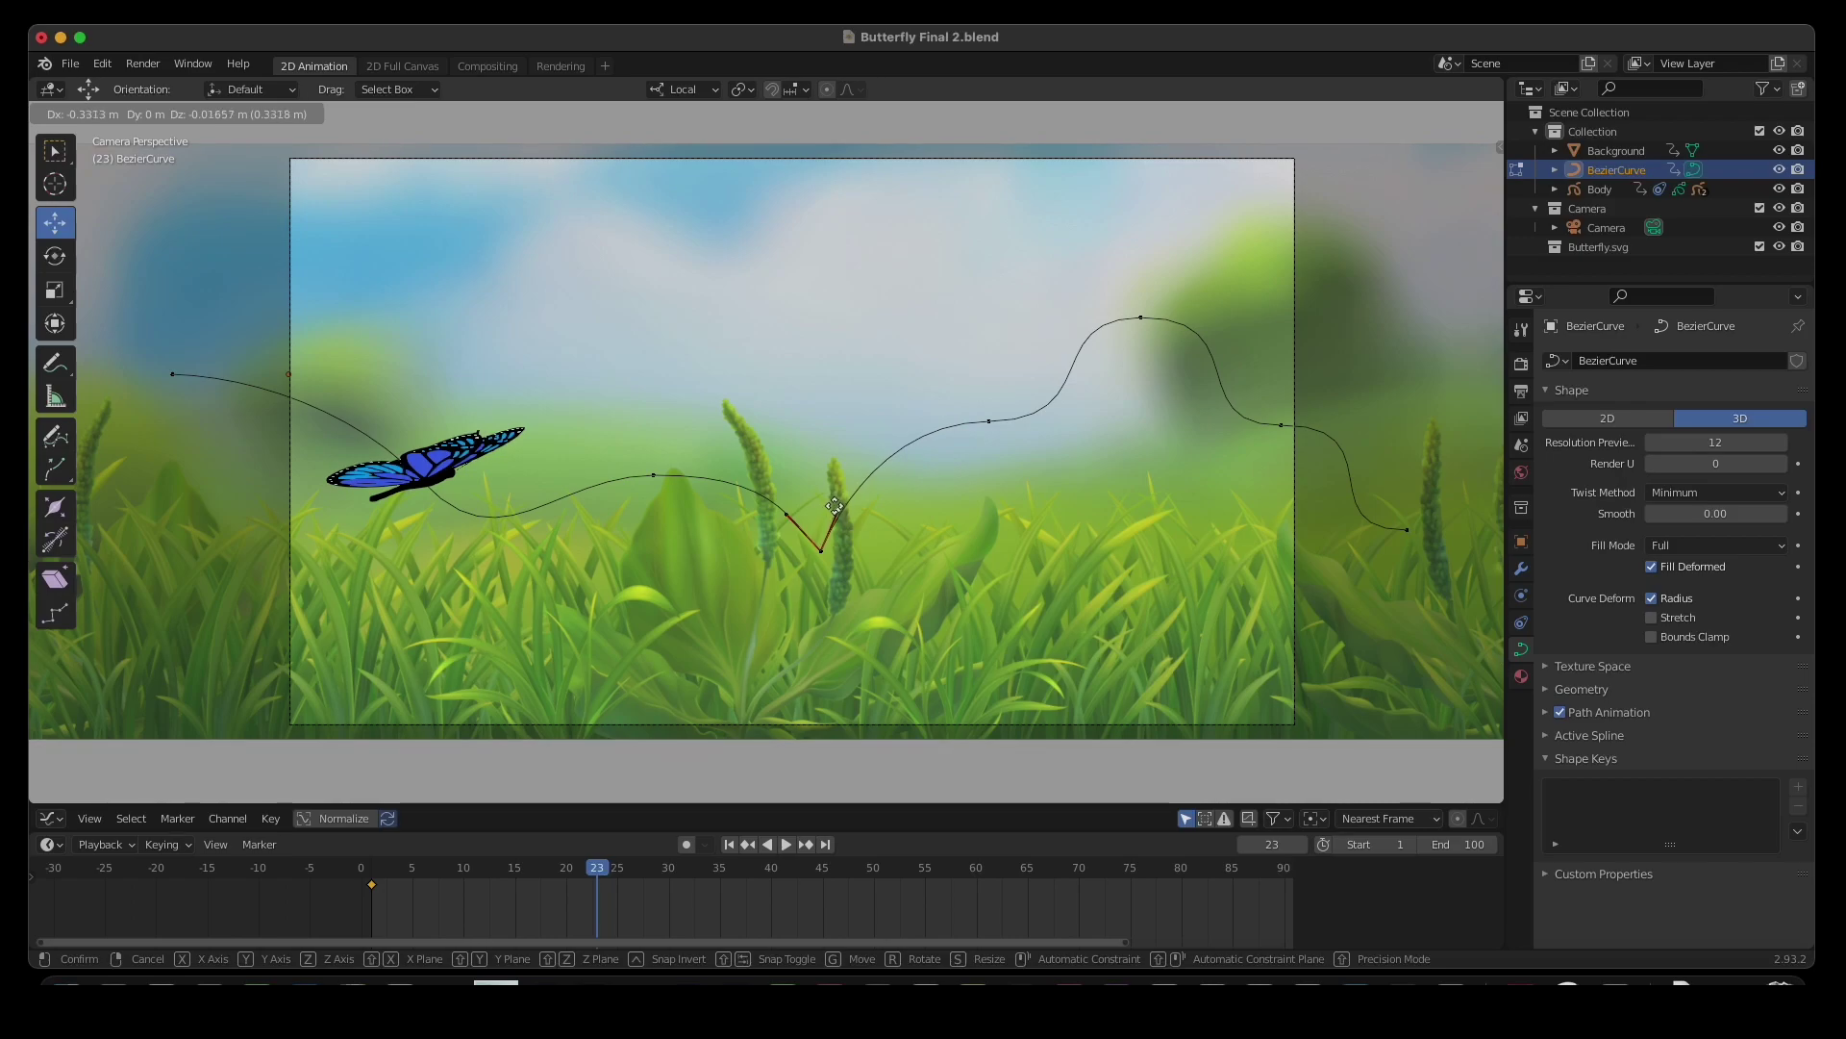
pyautogui.click(834, 506)
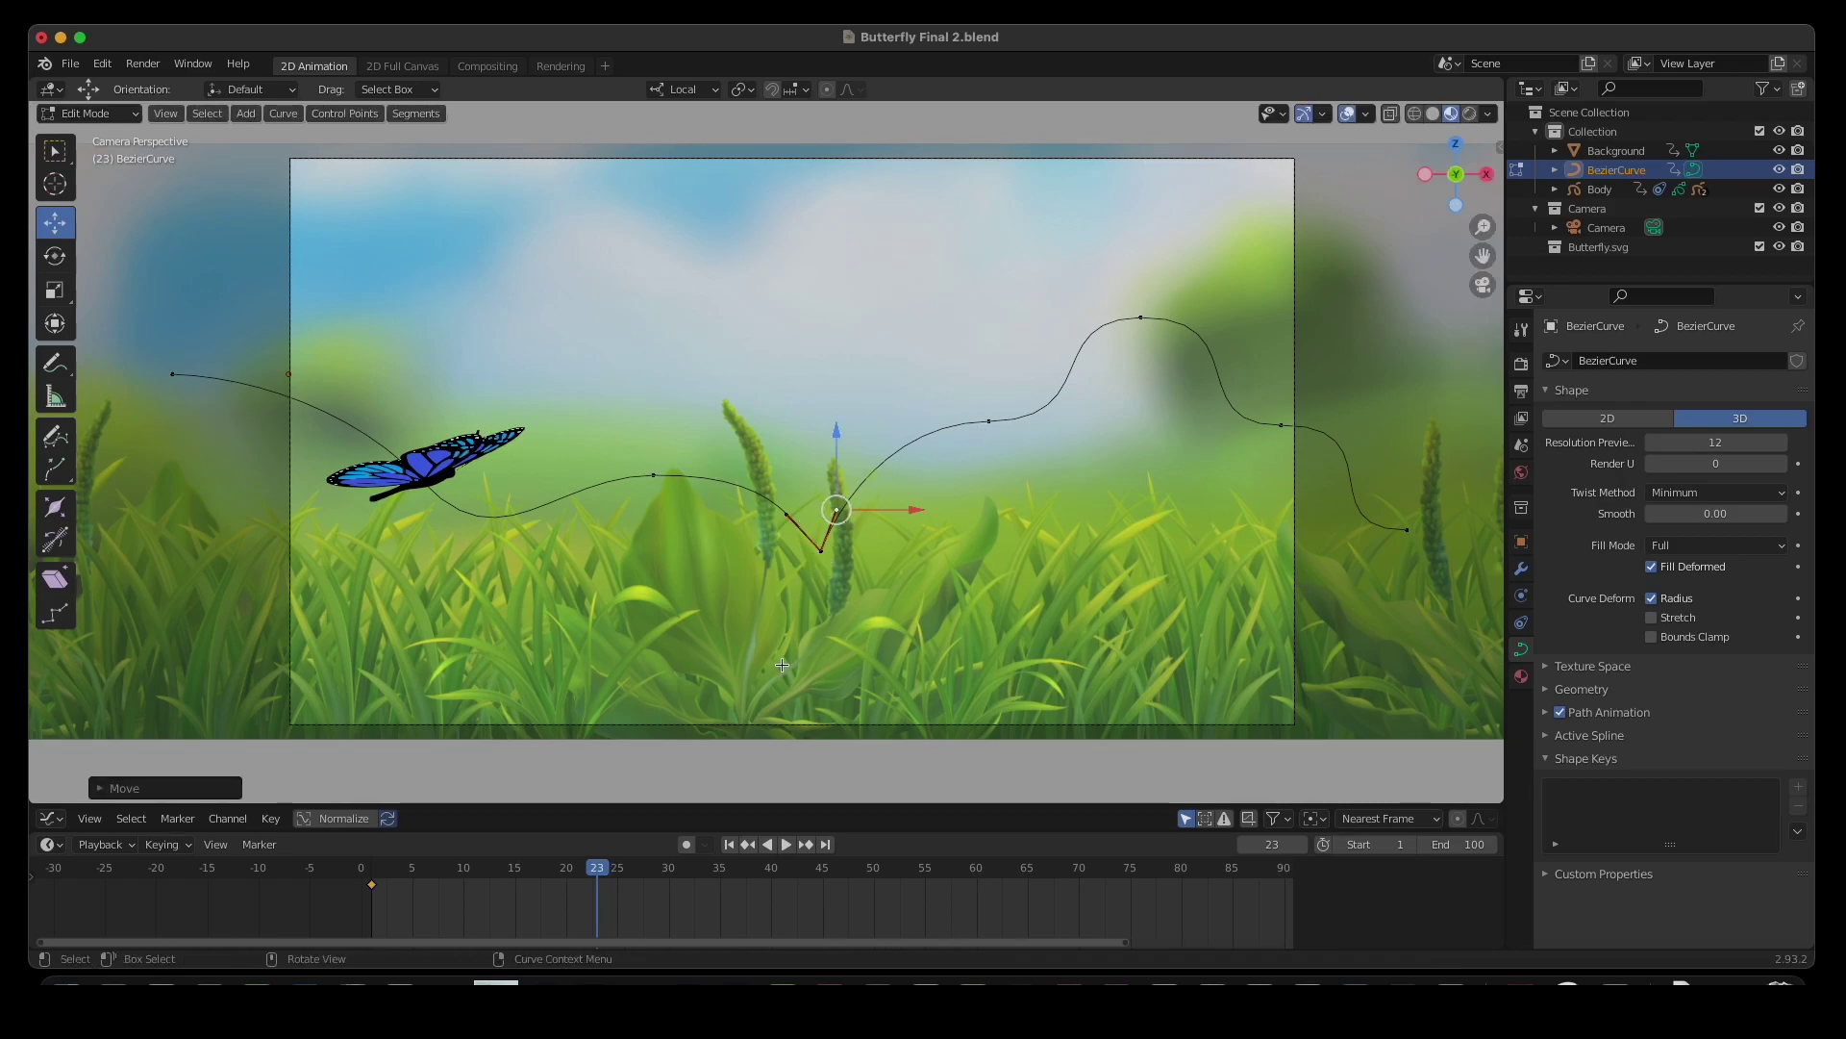
# - Return to frame 39 and switch the curve back to Object Mode
pyautogui.moveTo(600, 870); pyautogui.dragTo(766, 906)
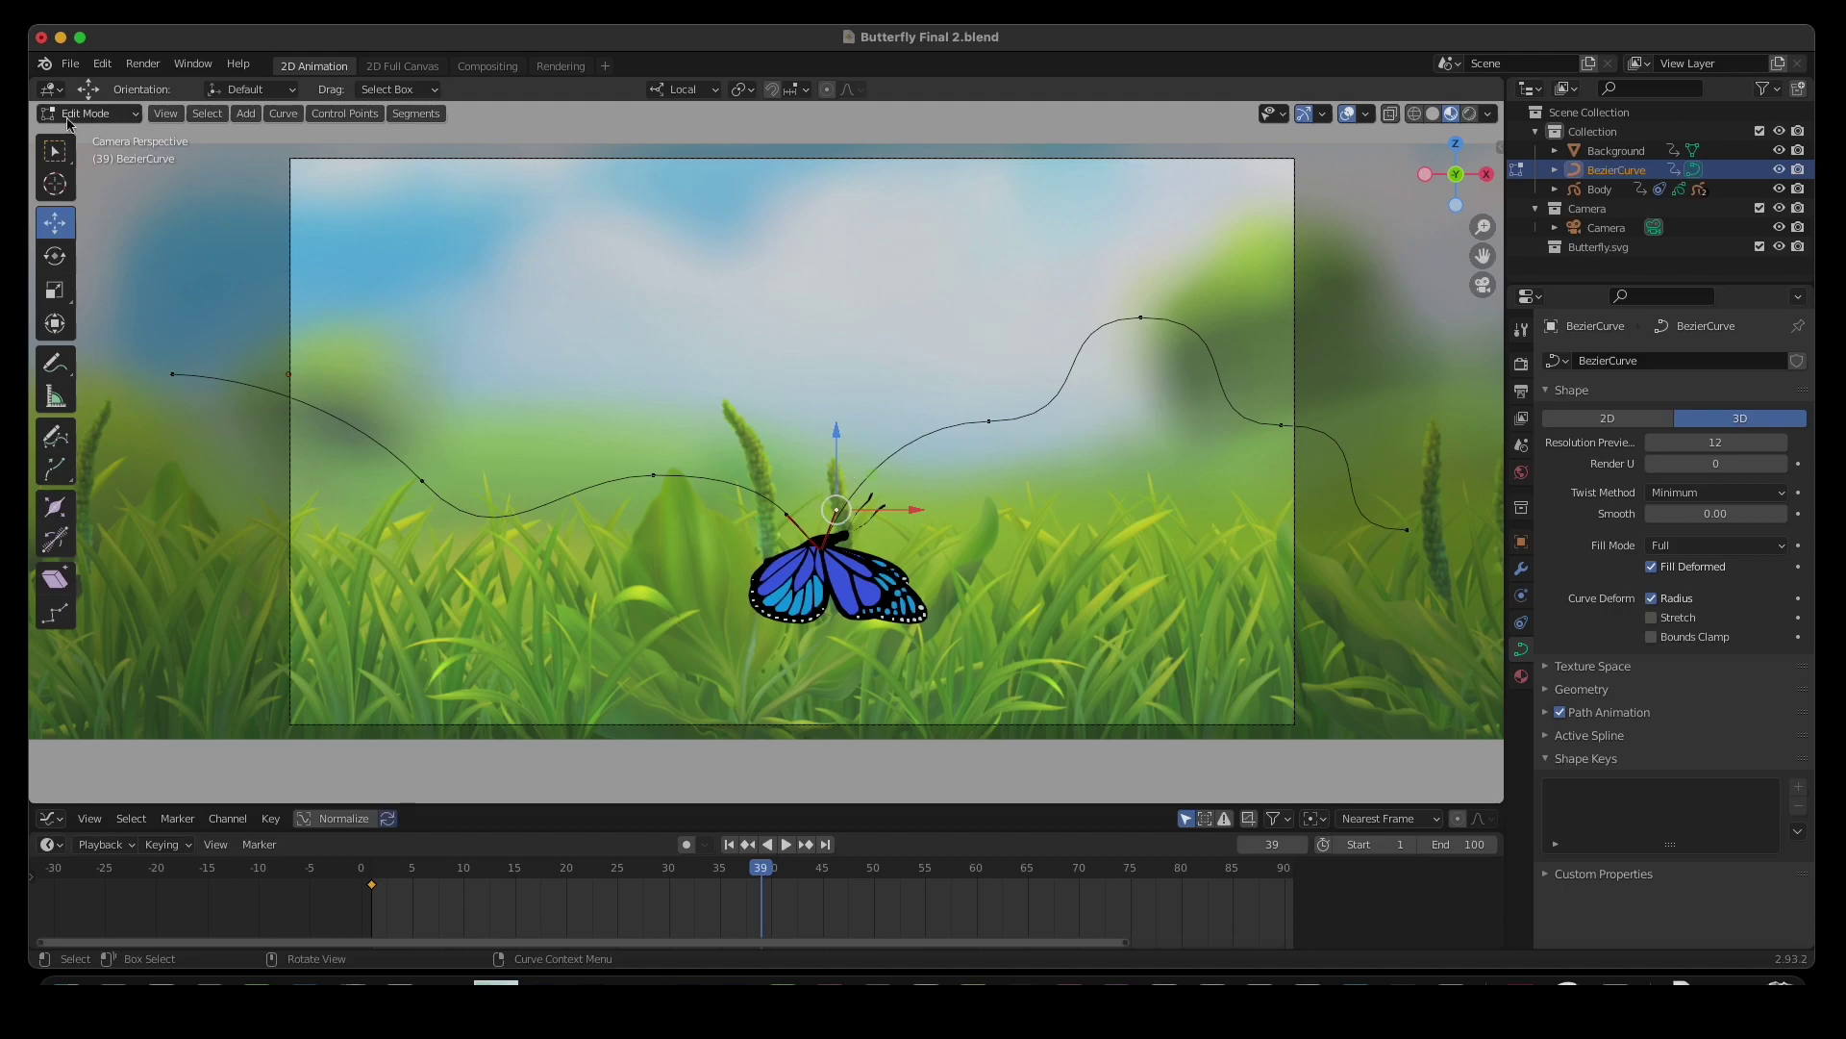
pyautogui.click(52, 152)
pyautogui.click(133, 115)
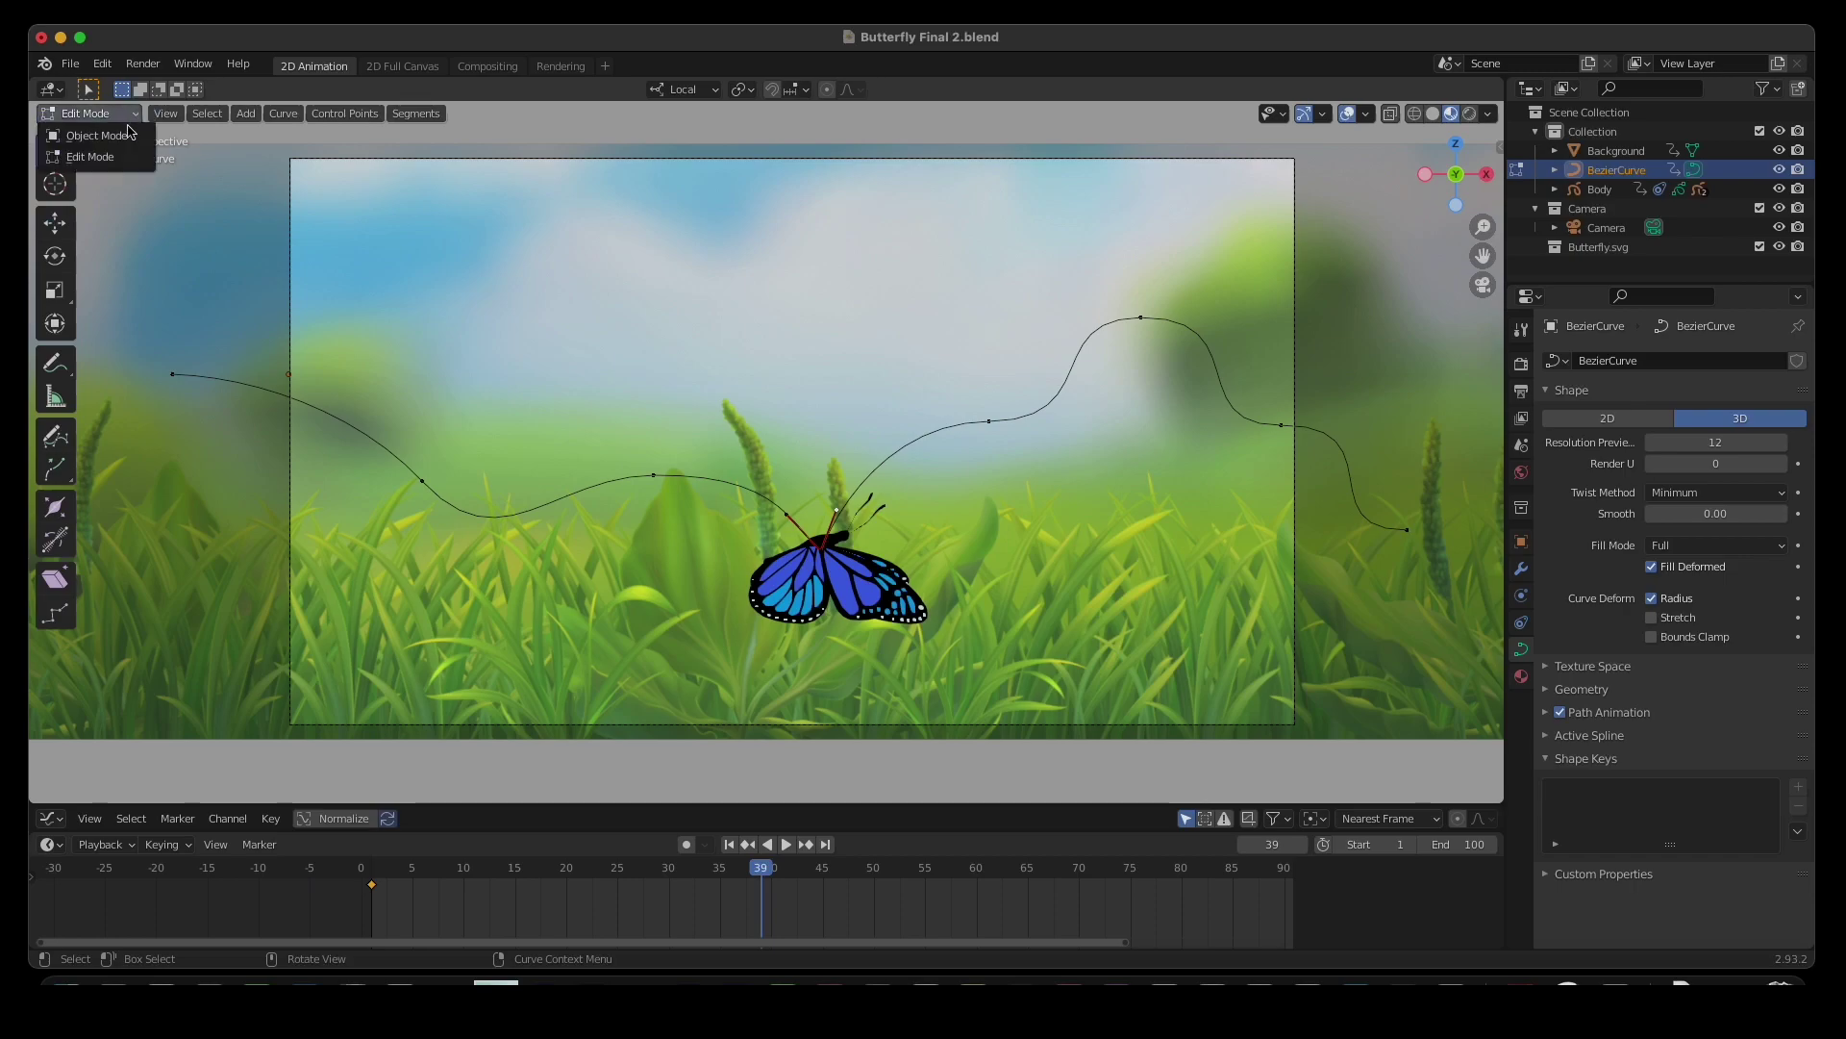
pyautogui.click(96, 136)
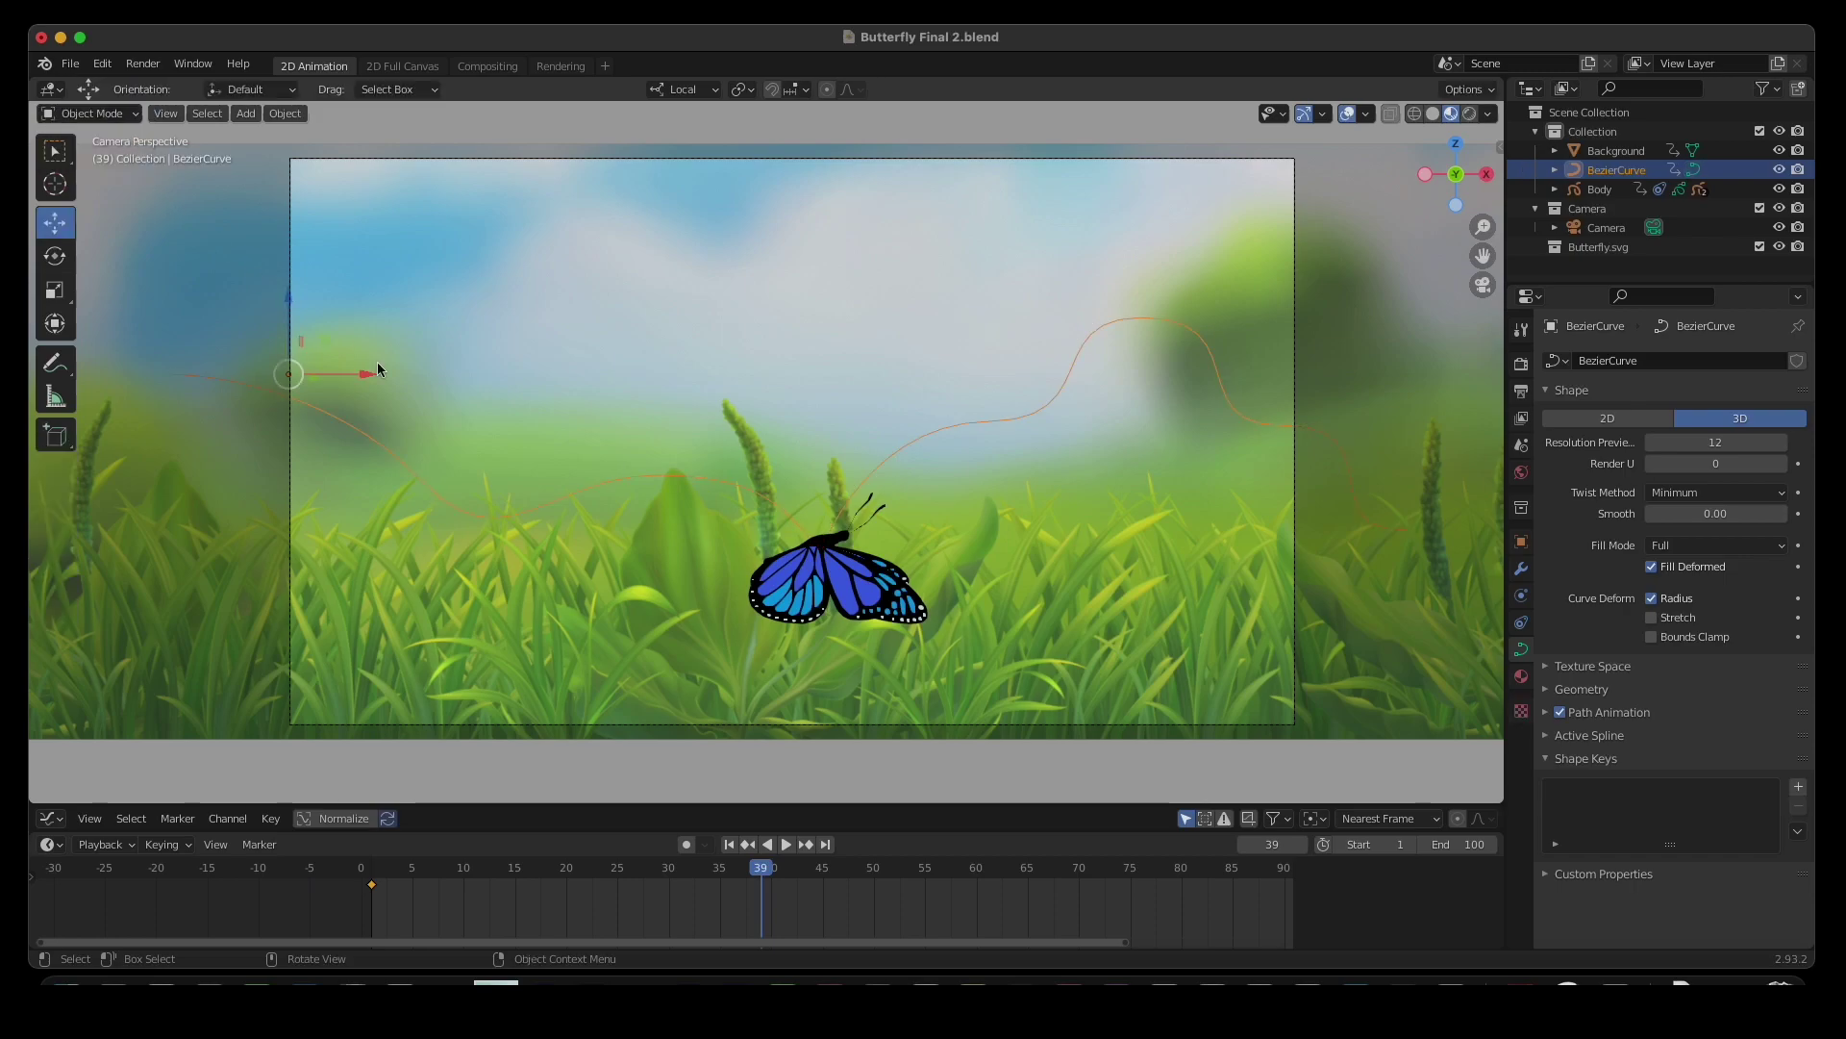
# - Keyframe the butterfly Body's Follow Path offset at frame 39 and copy the offset value
pyautogui.click(843, 542)
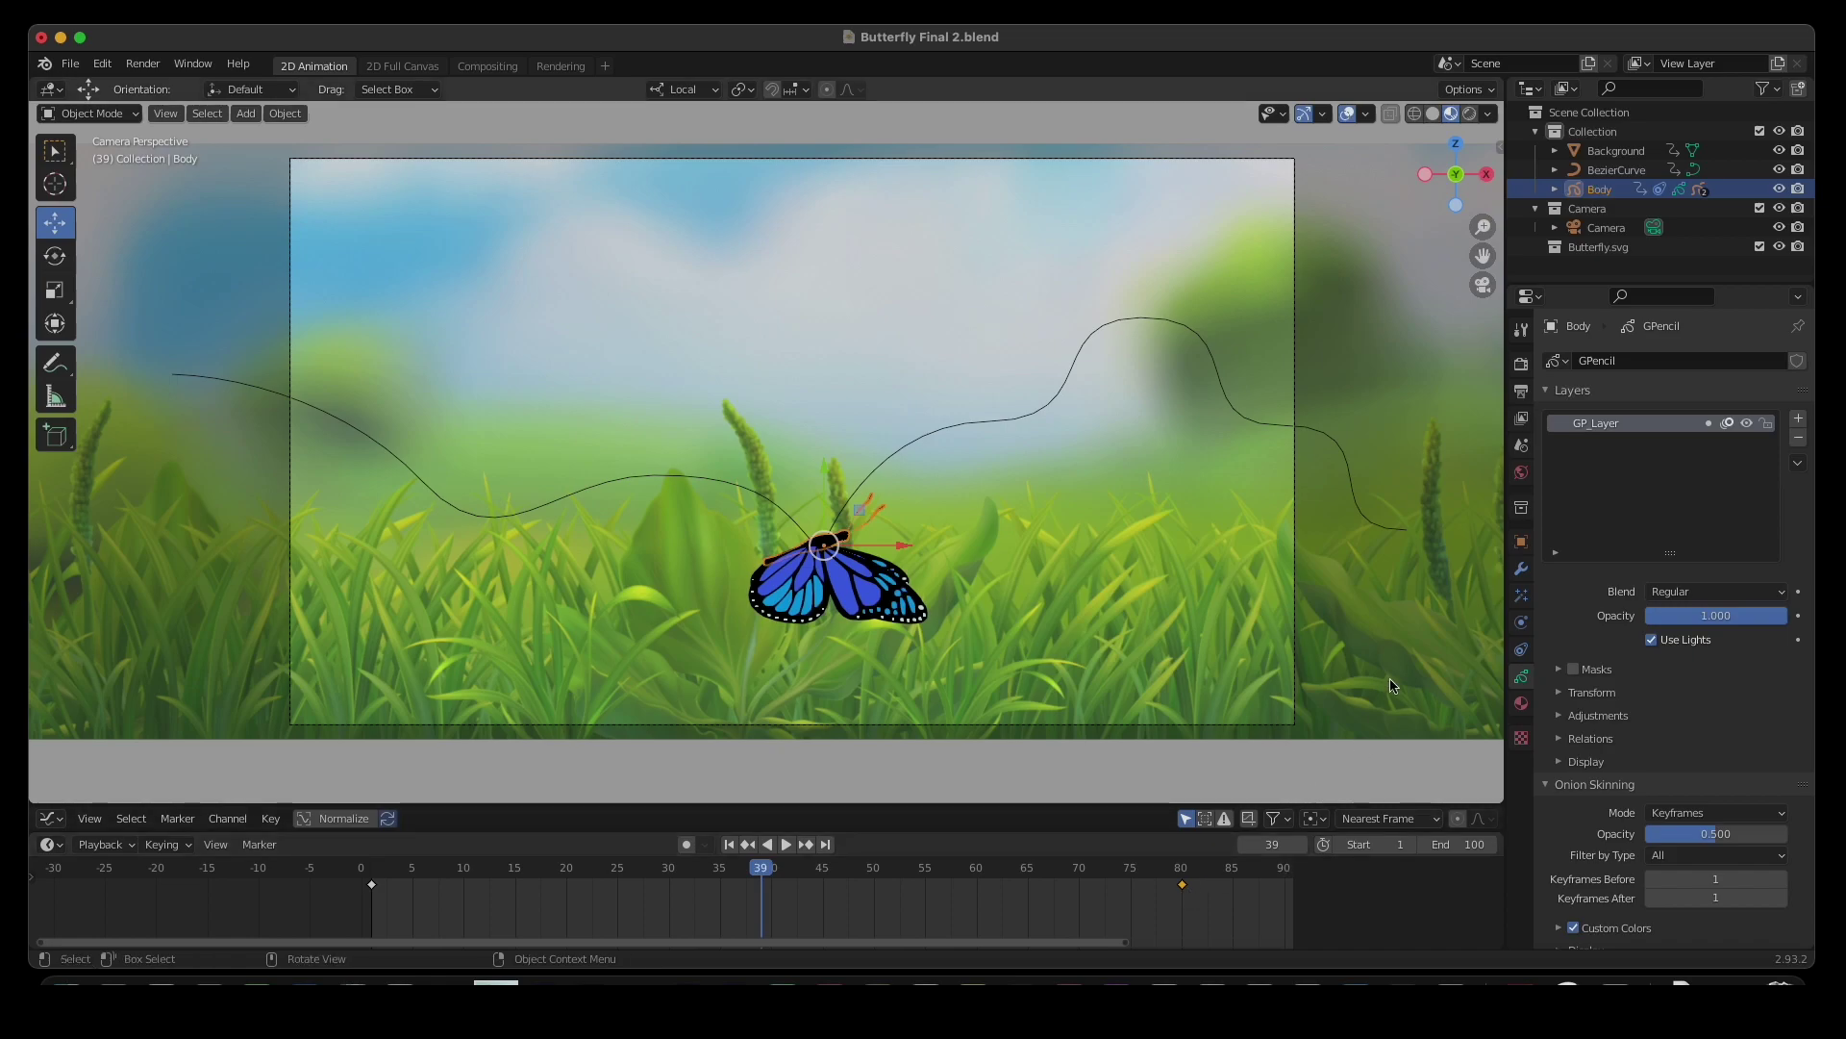
pyautogui.click(1521, 651)
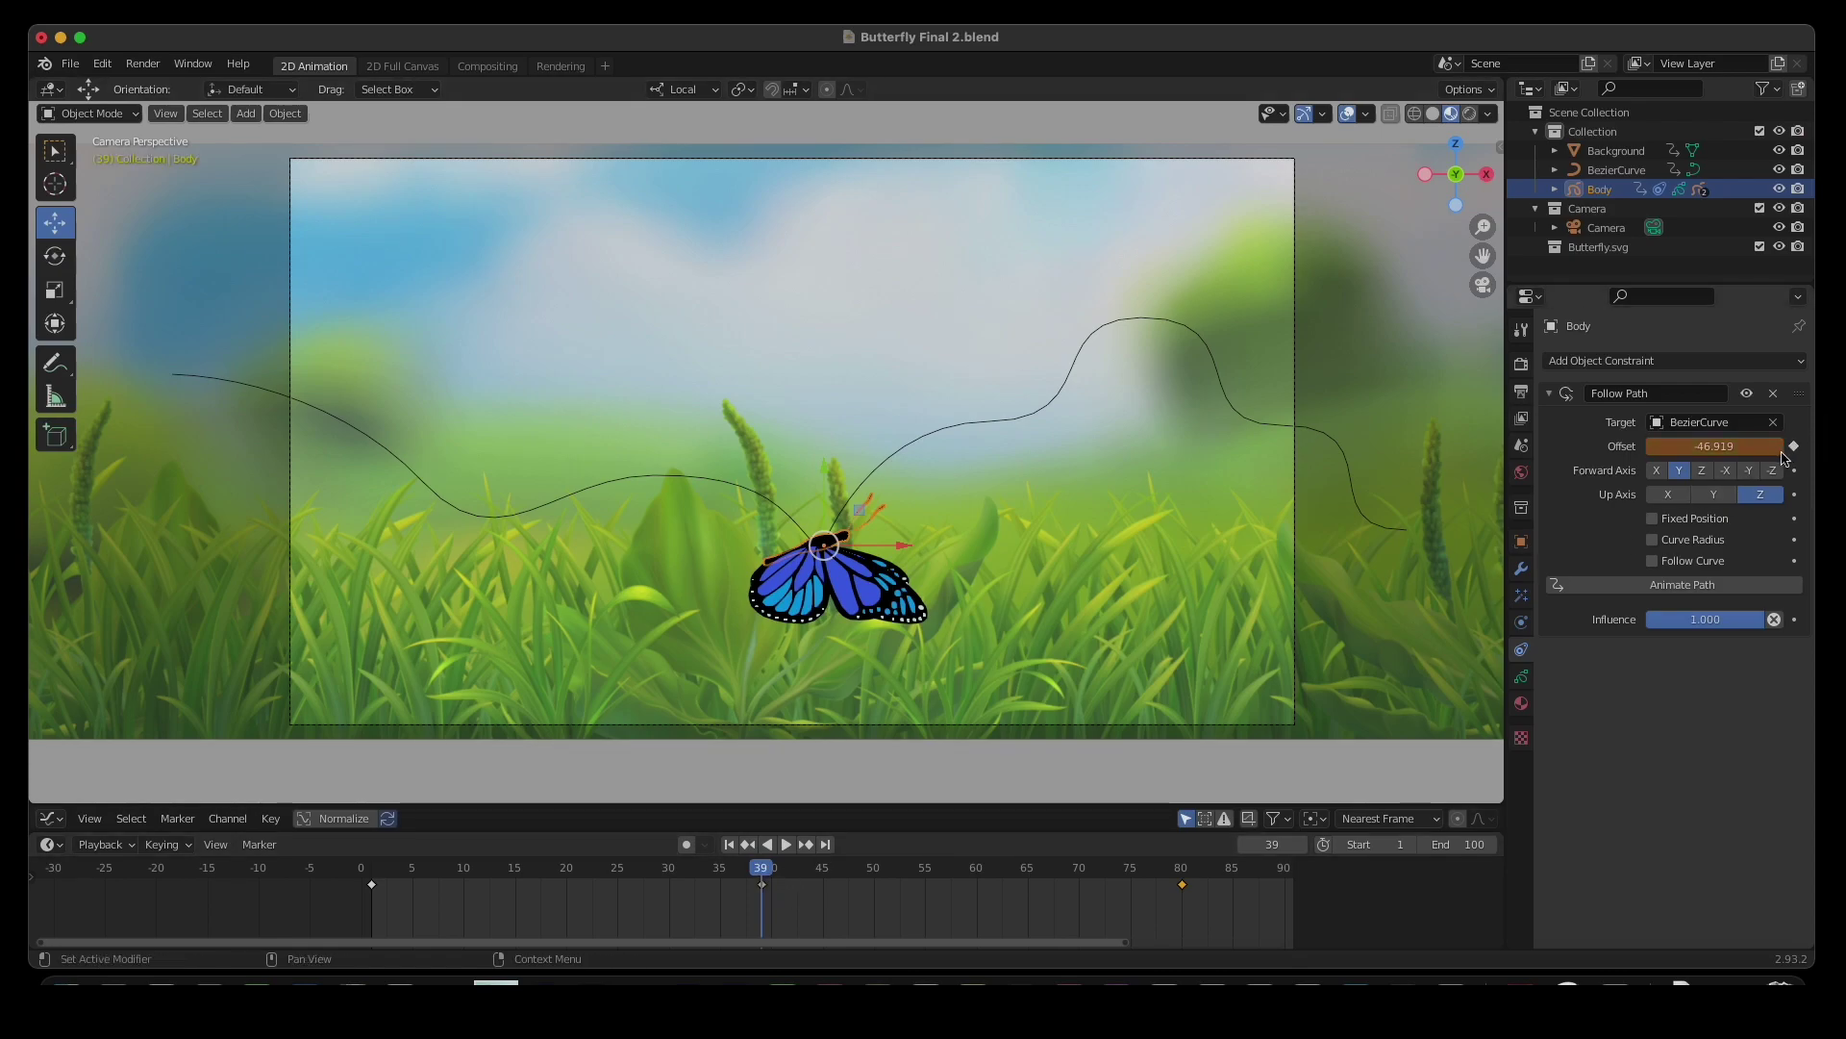
pyautogui.click(1709, 447)
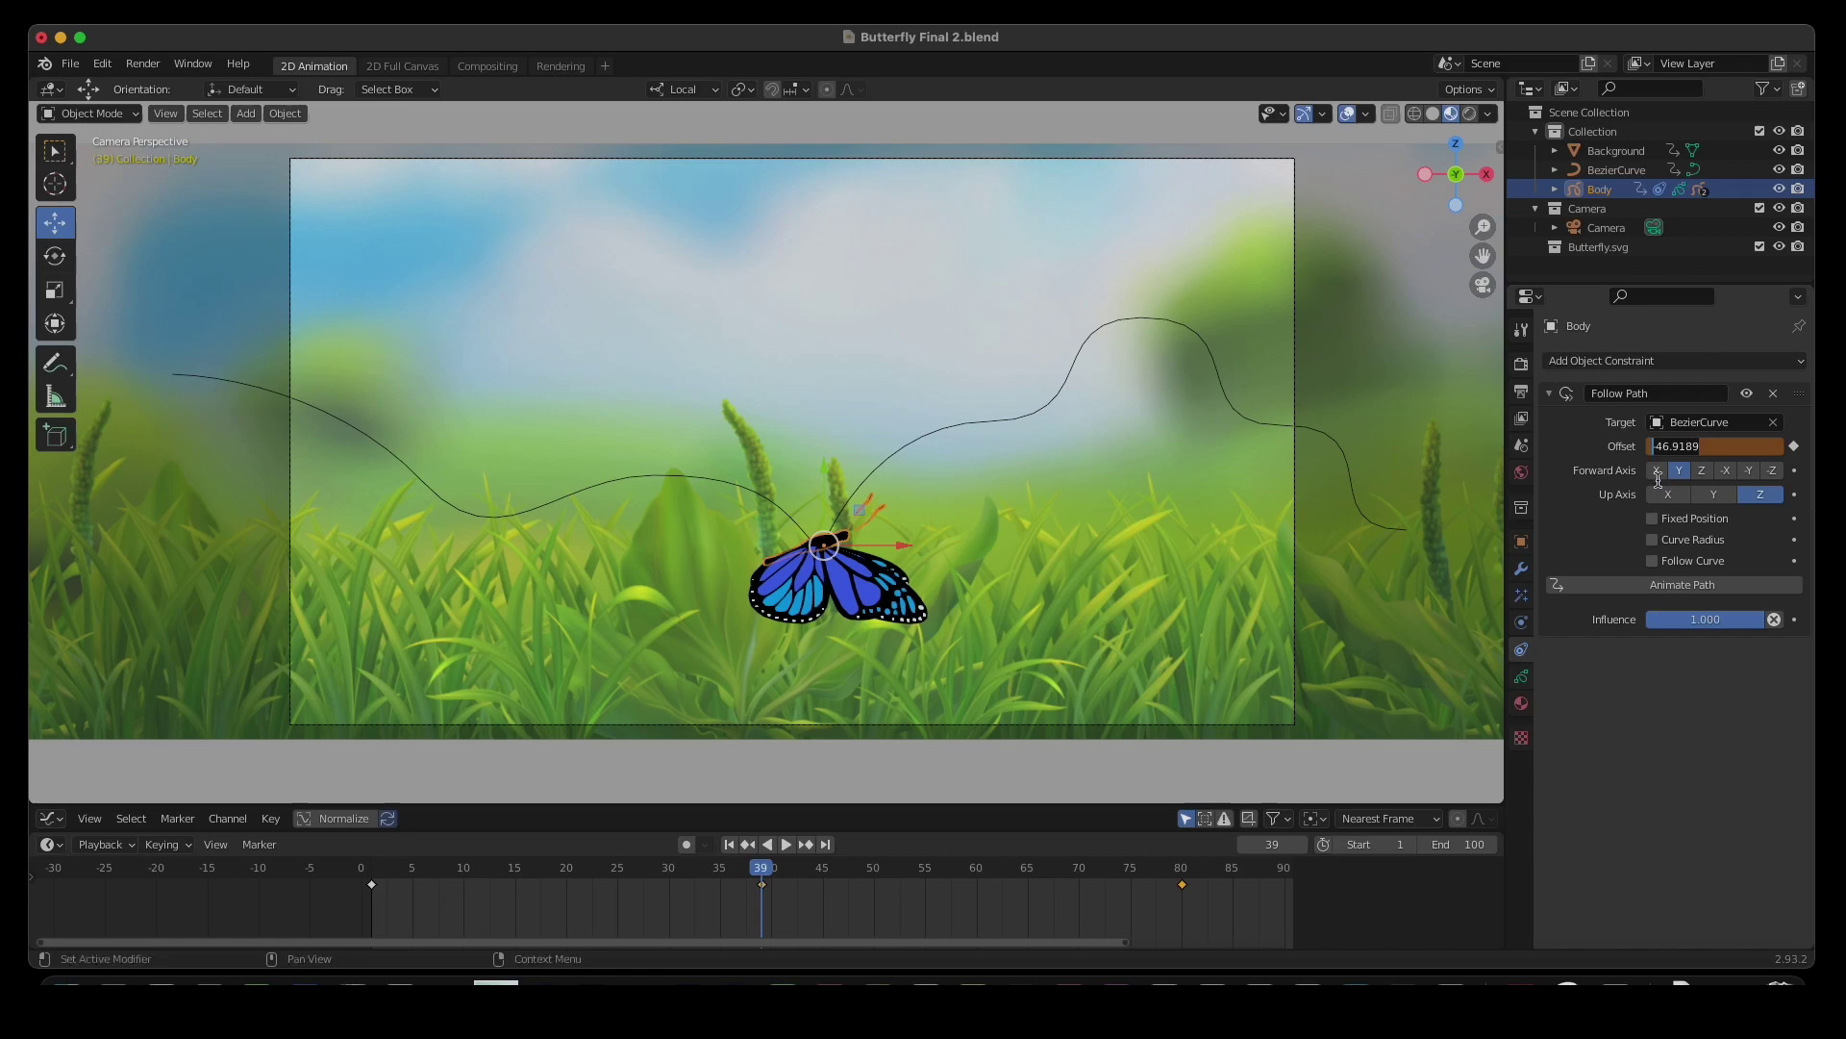
pyautogui.press('Return')
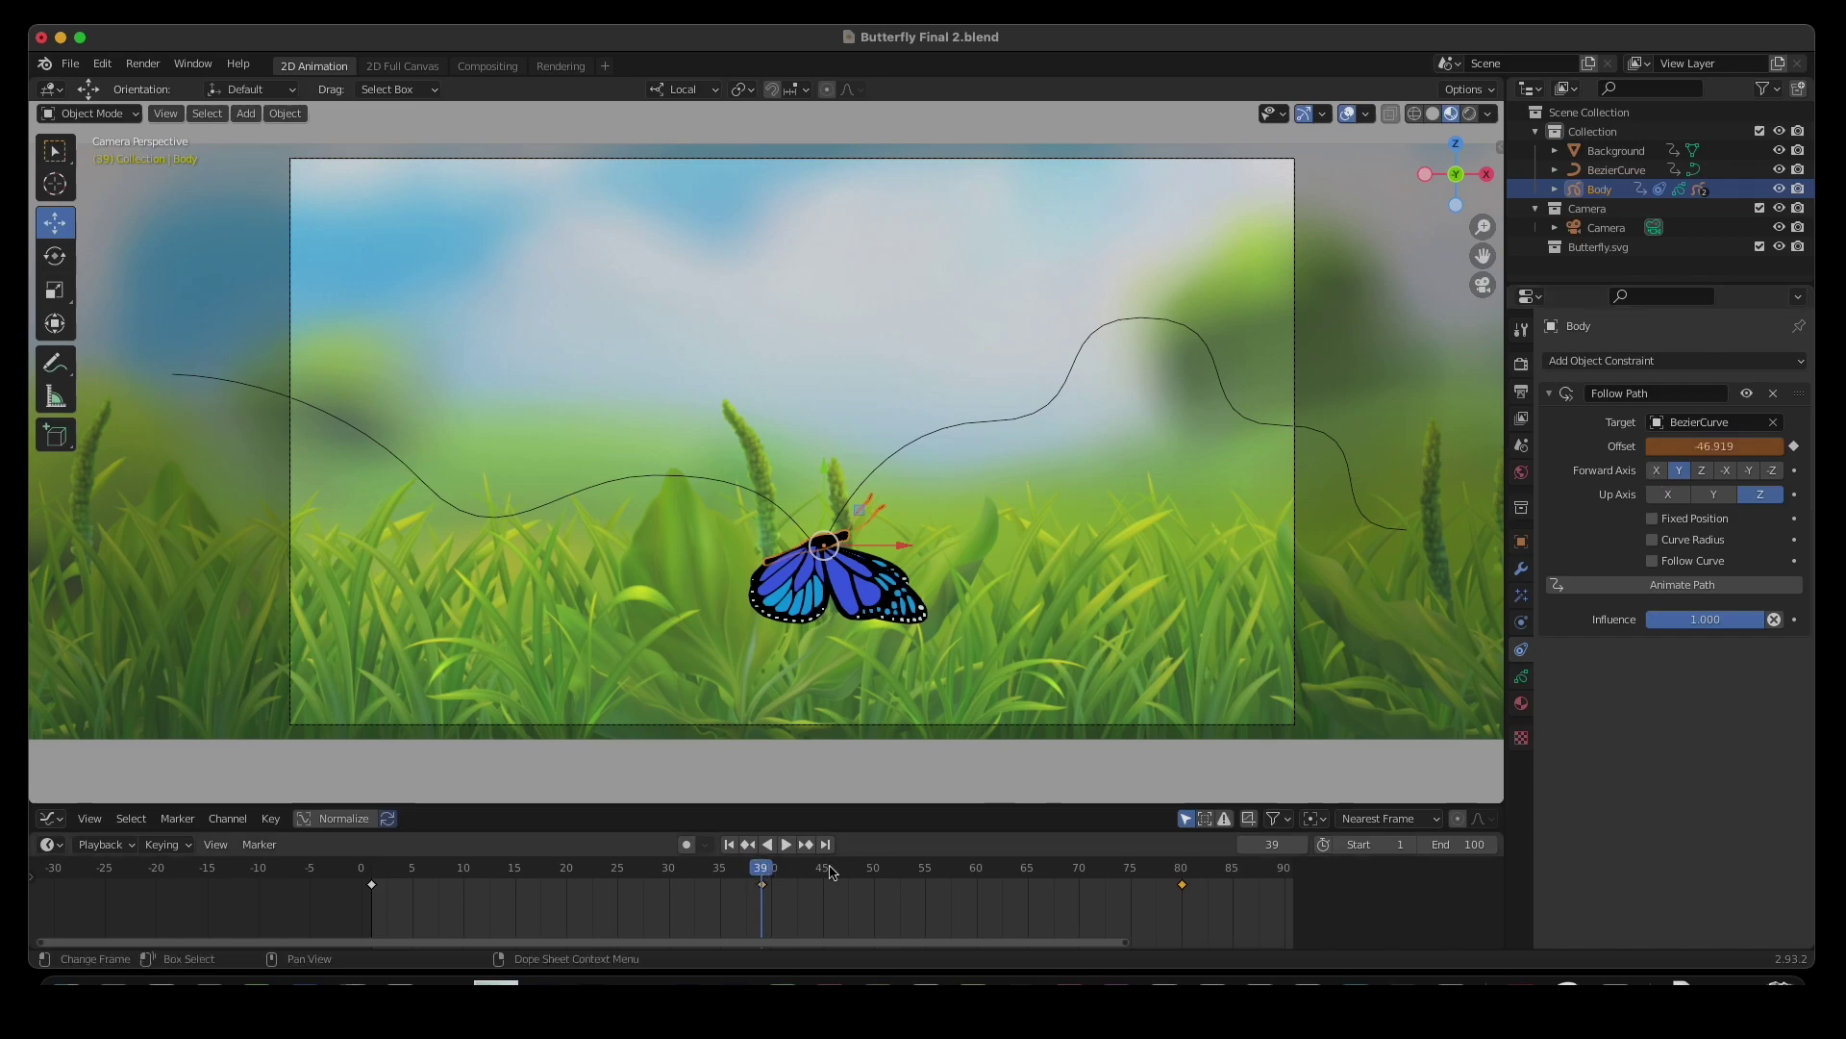
pyautogui.press('i')
# - Go to frame 55, set the Follow Path offset to -46.9189 and keyframe it to hold the butterfly in place
pyautogui.press('space')
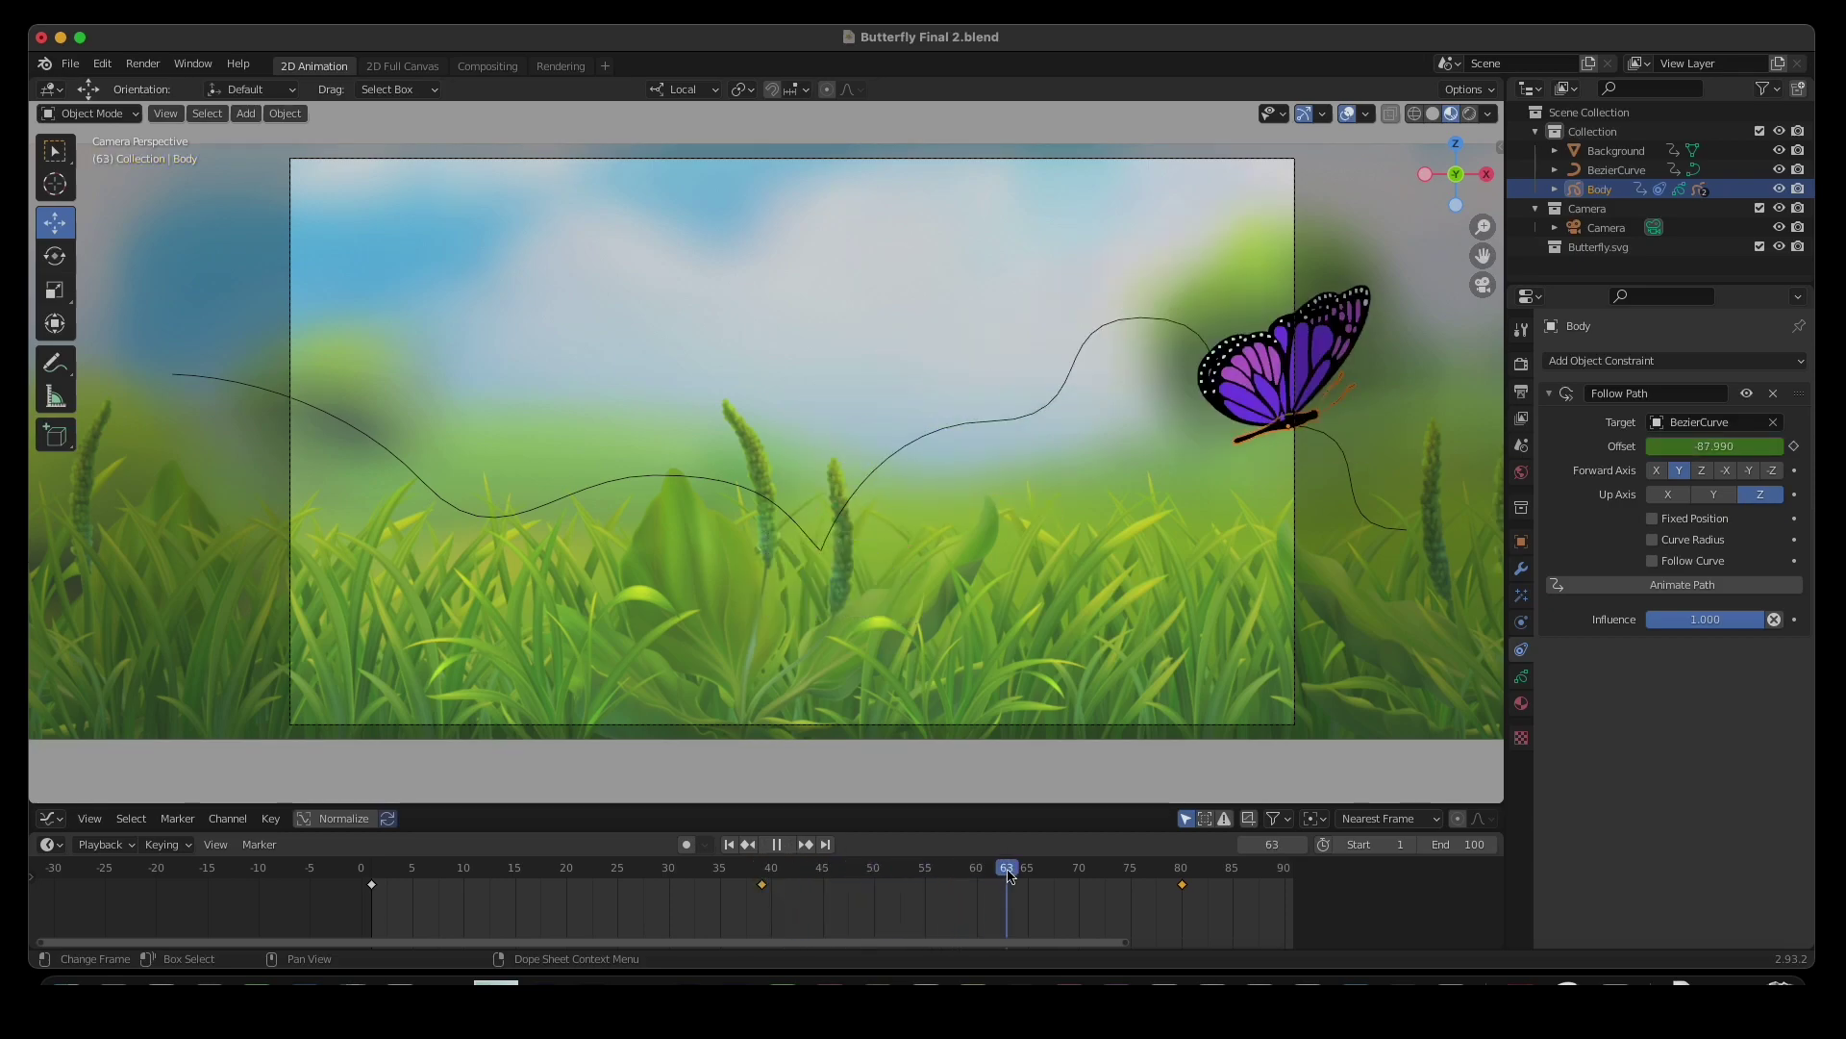
pyautogui.moveTo(1070, 875); pyautogui.dragTo(928, 891)
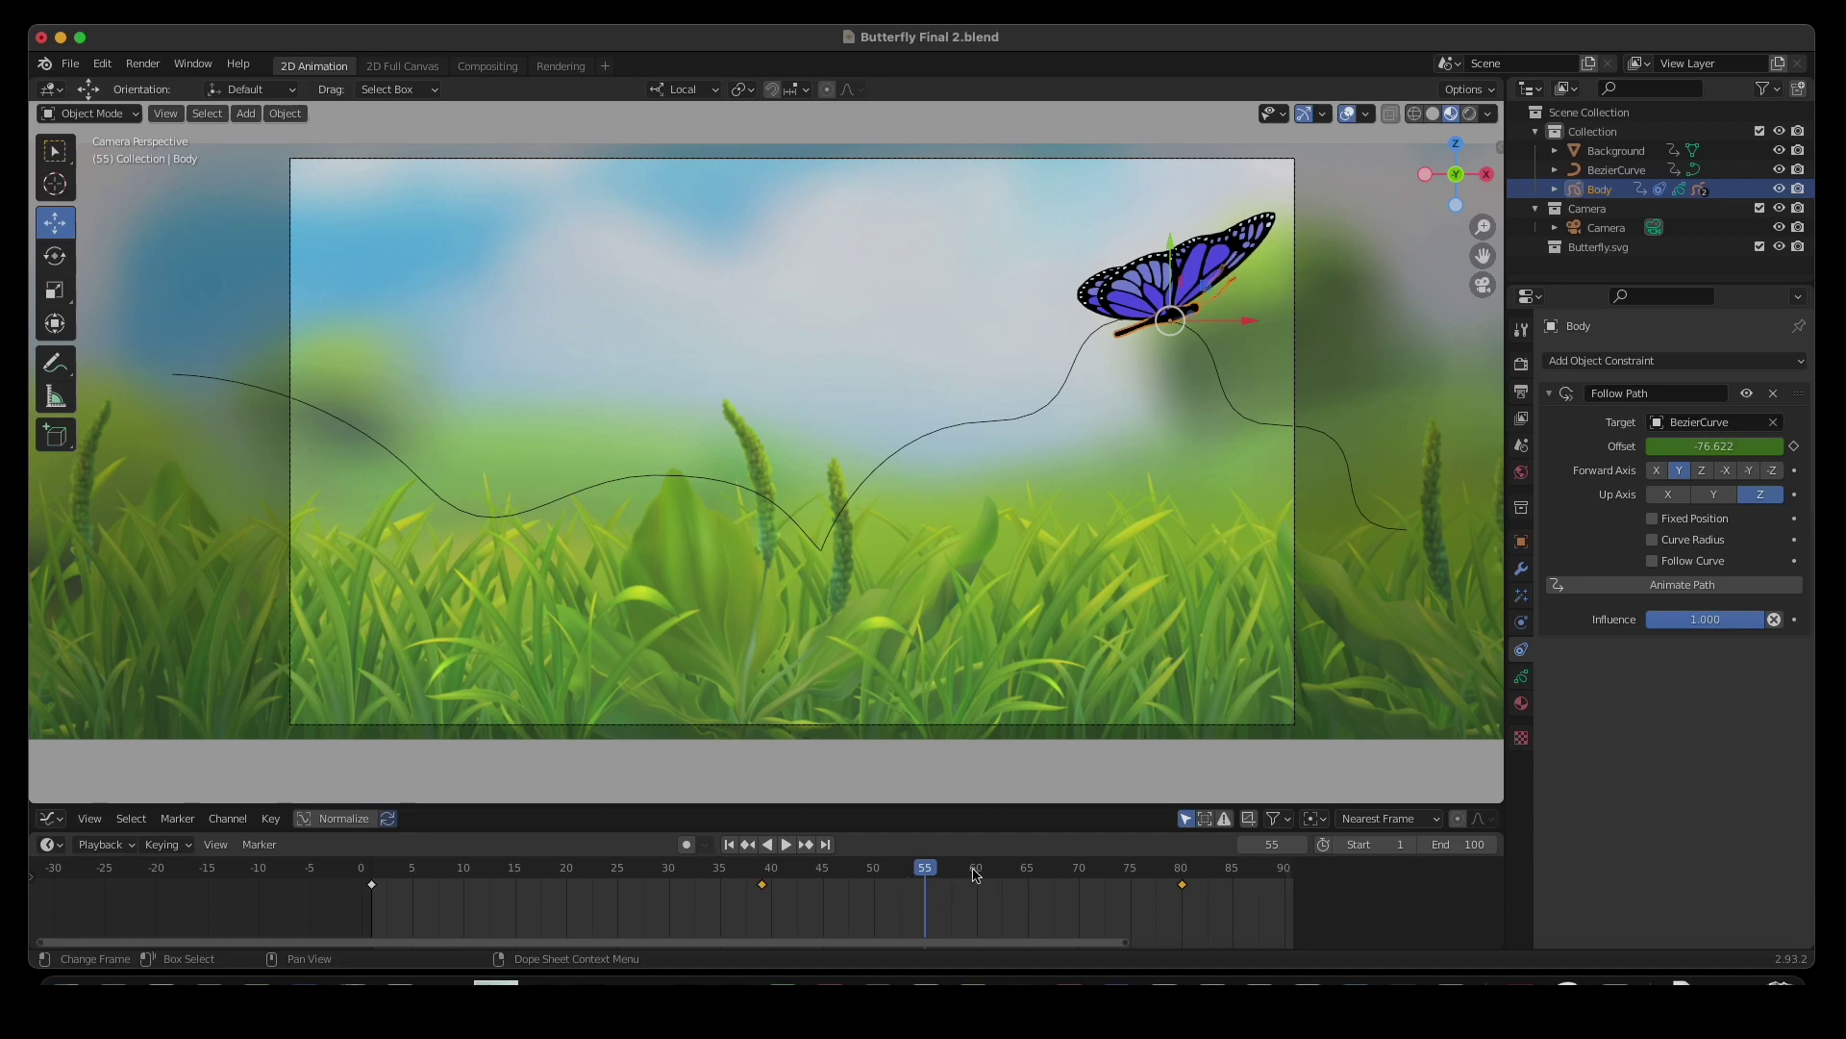
pyautogui.click(1737, 448)
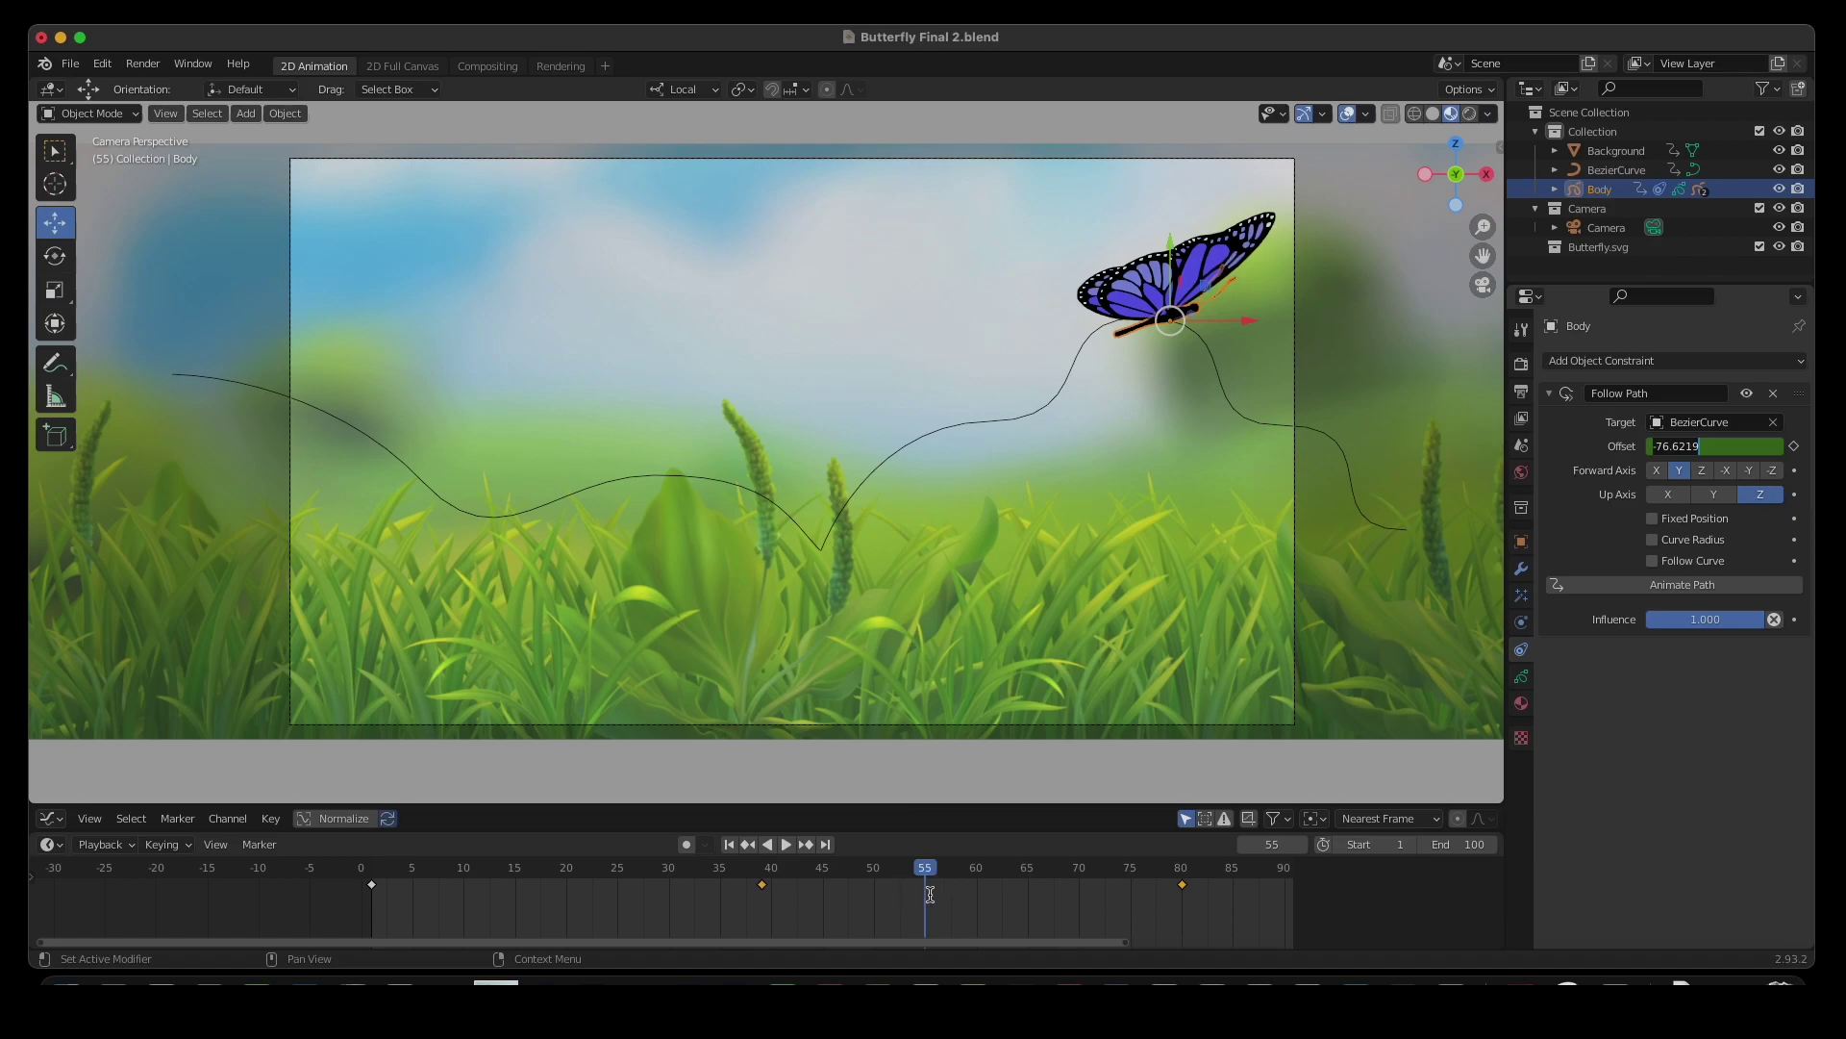
pyautogui.write('-46.5289')
pyautogui.click(1662, 448)
pyautogui.press('BackSpace')
pyautogui.write('5')
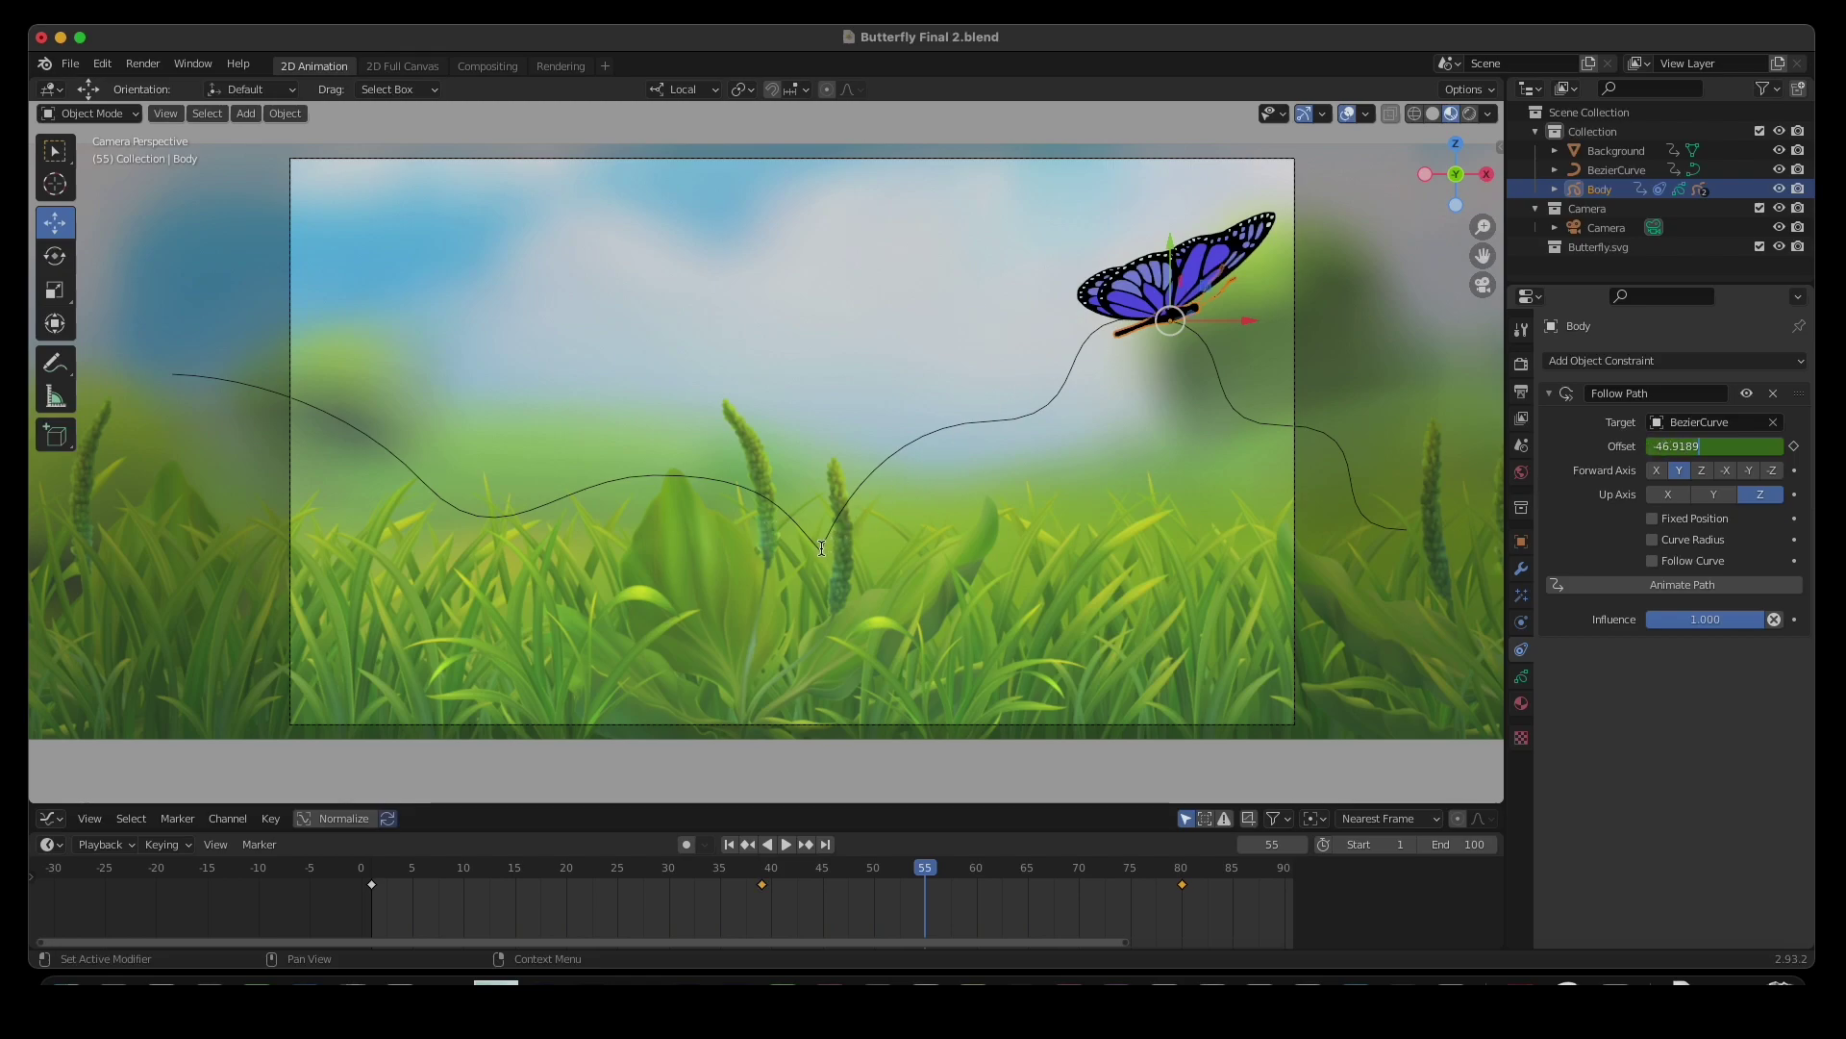
pyautogui.click(1794, 446)
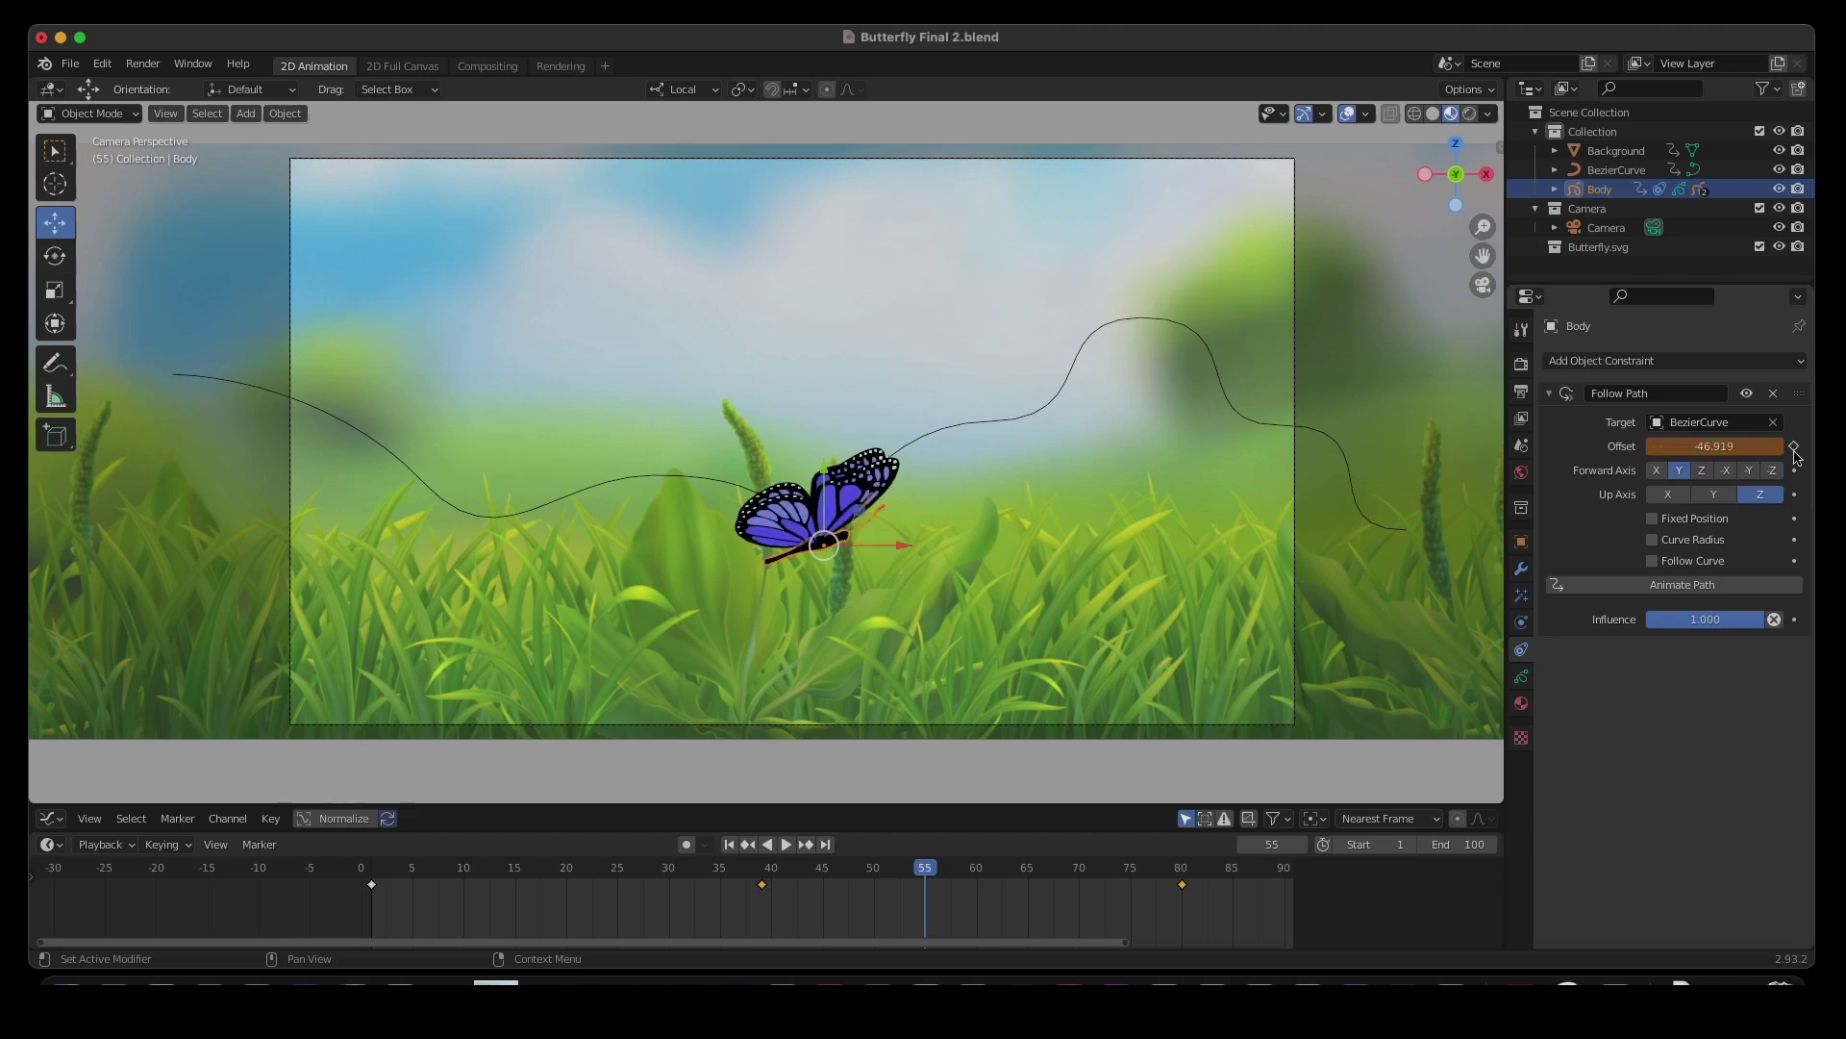
pyautogui.click(1794, 447)
# - Check the butterfly at frame 80, and play the animation to review its stop at the dip
pyautogui.moveTo(907, 892); pyautogui.dragTo(1183, 873)
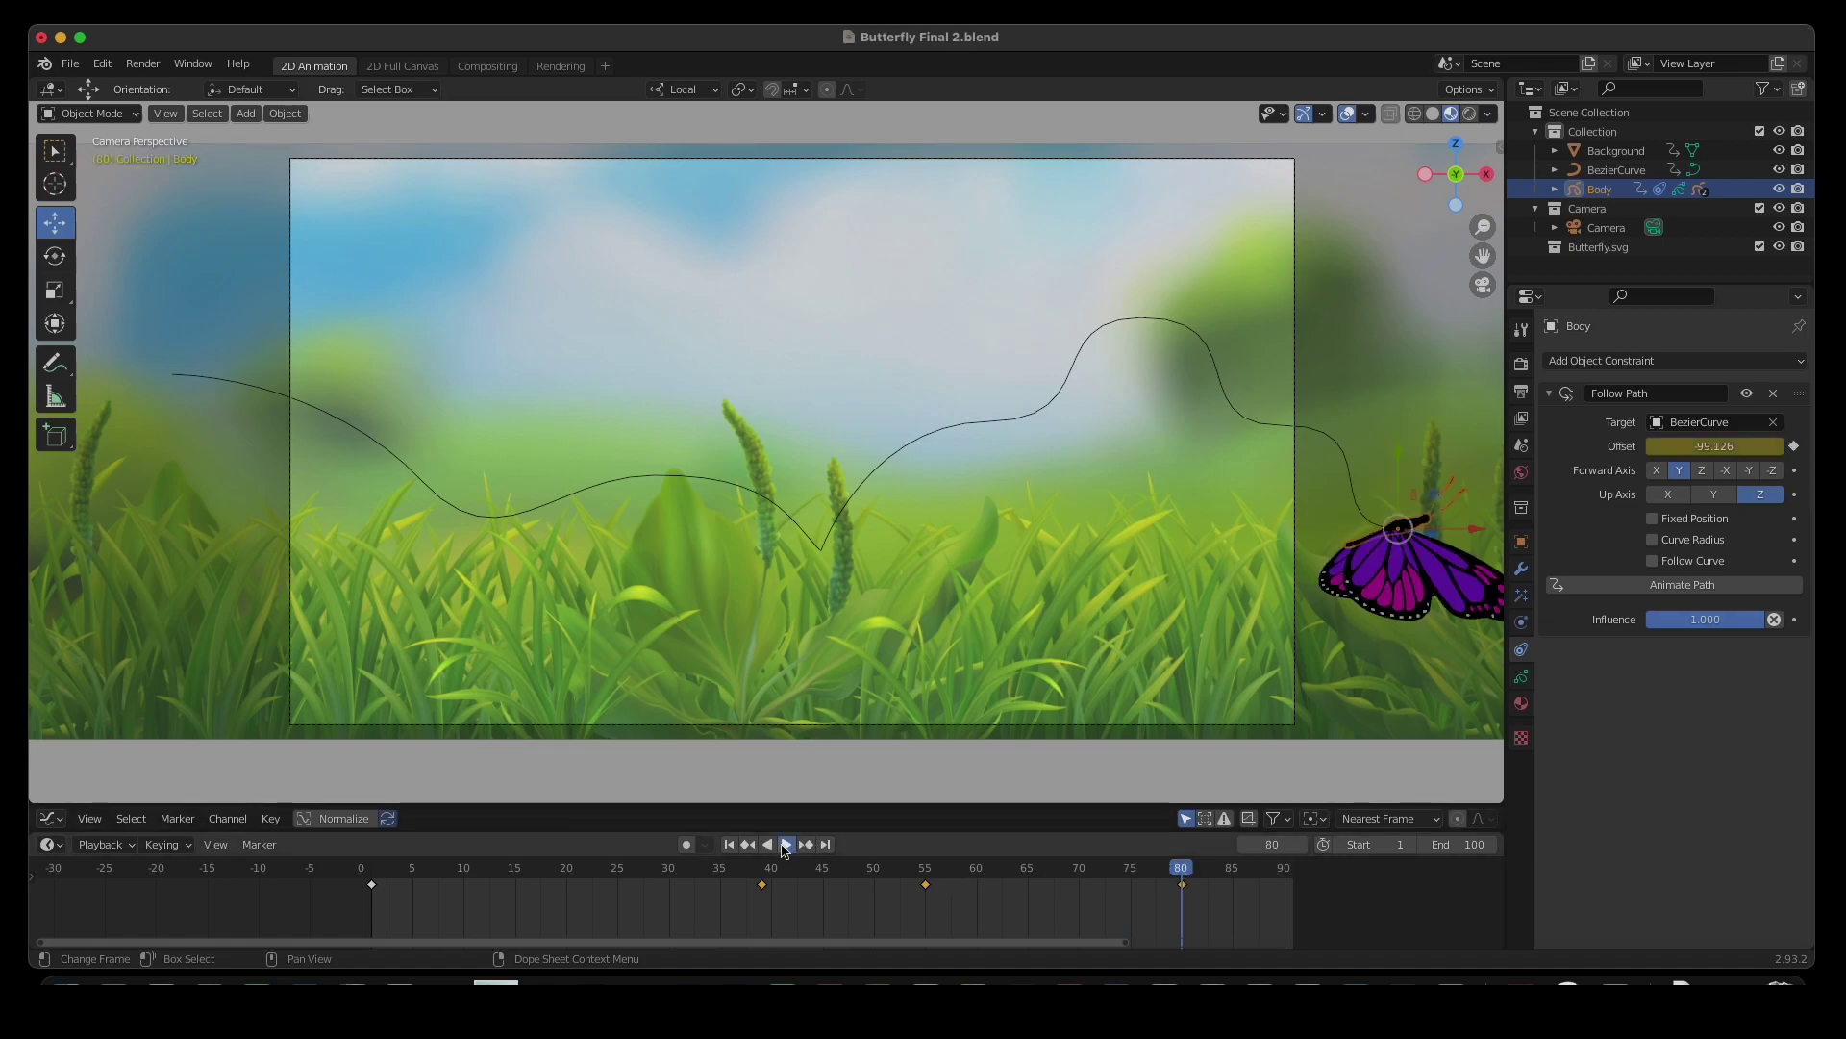
pyautogui.click(786, 844)
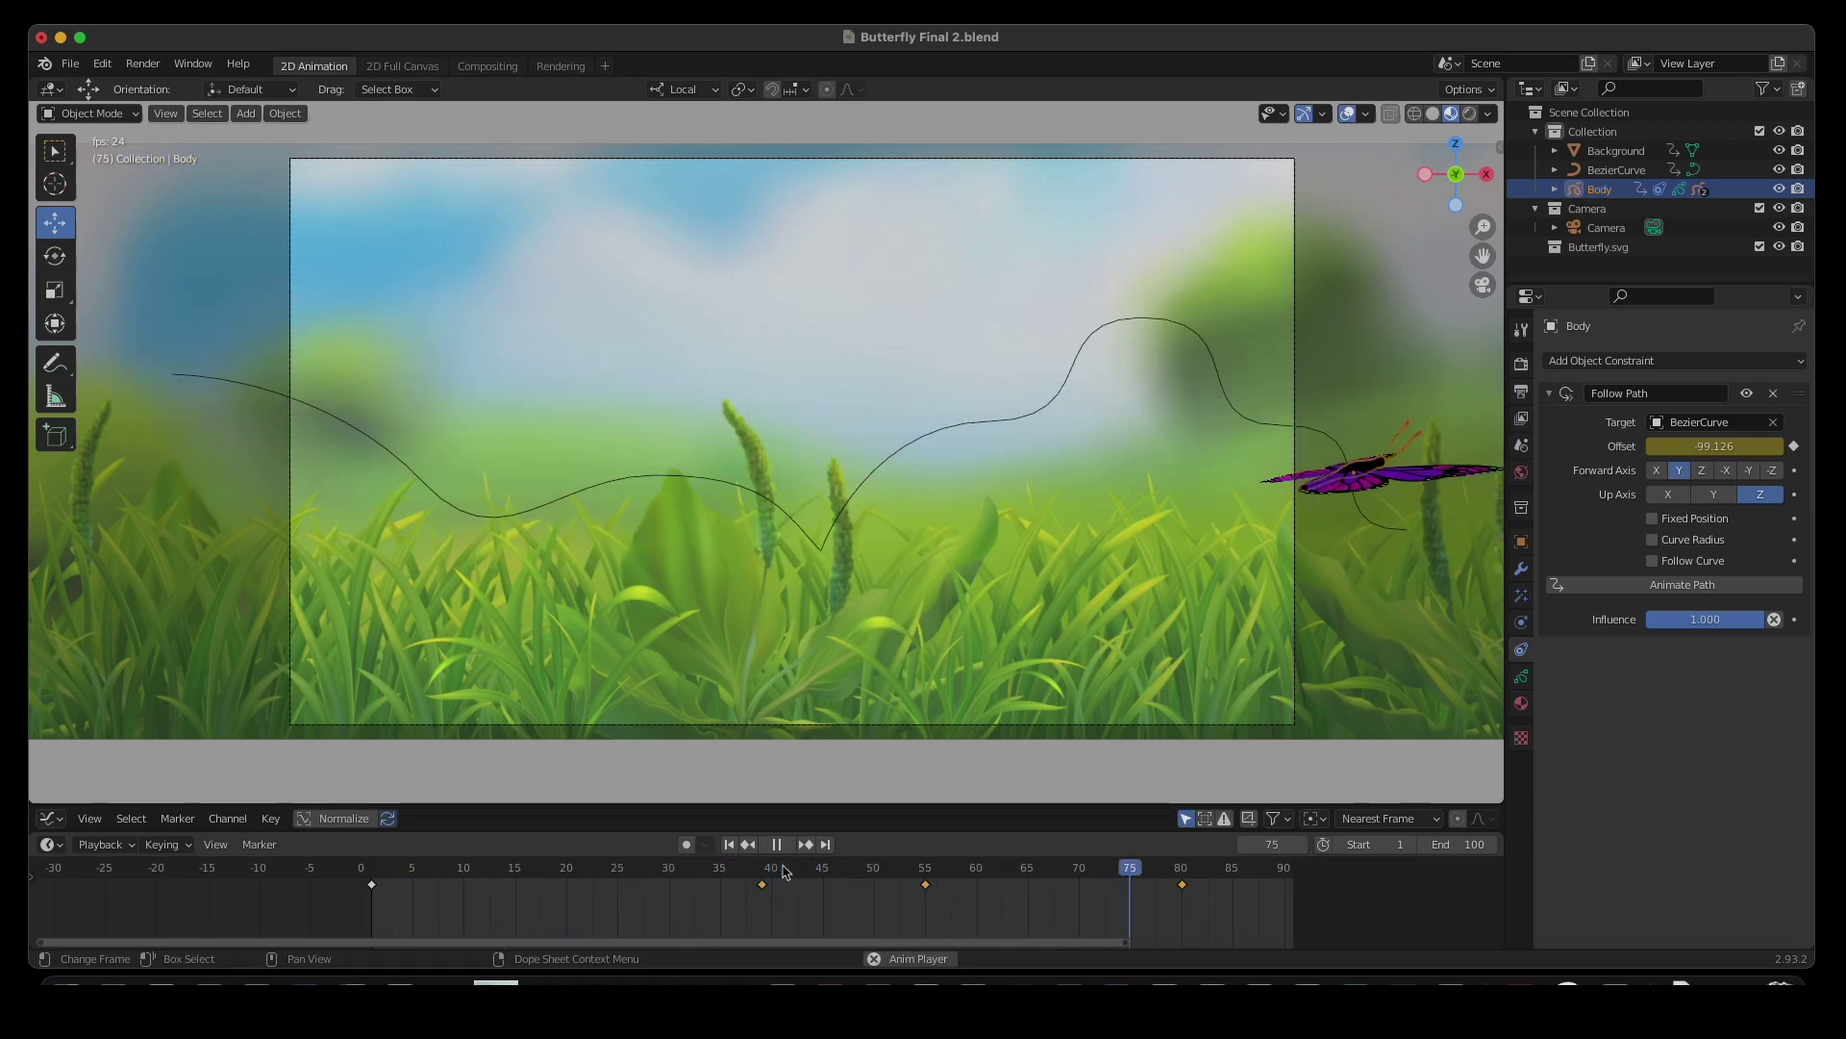
pyautogui.click(778, 845)
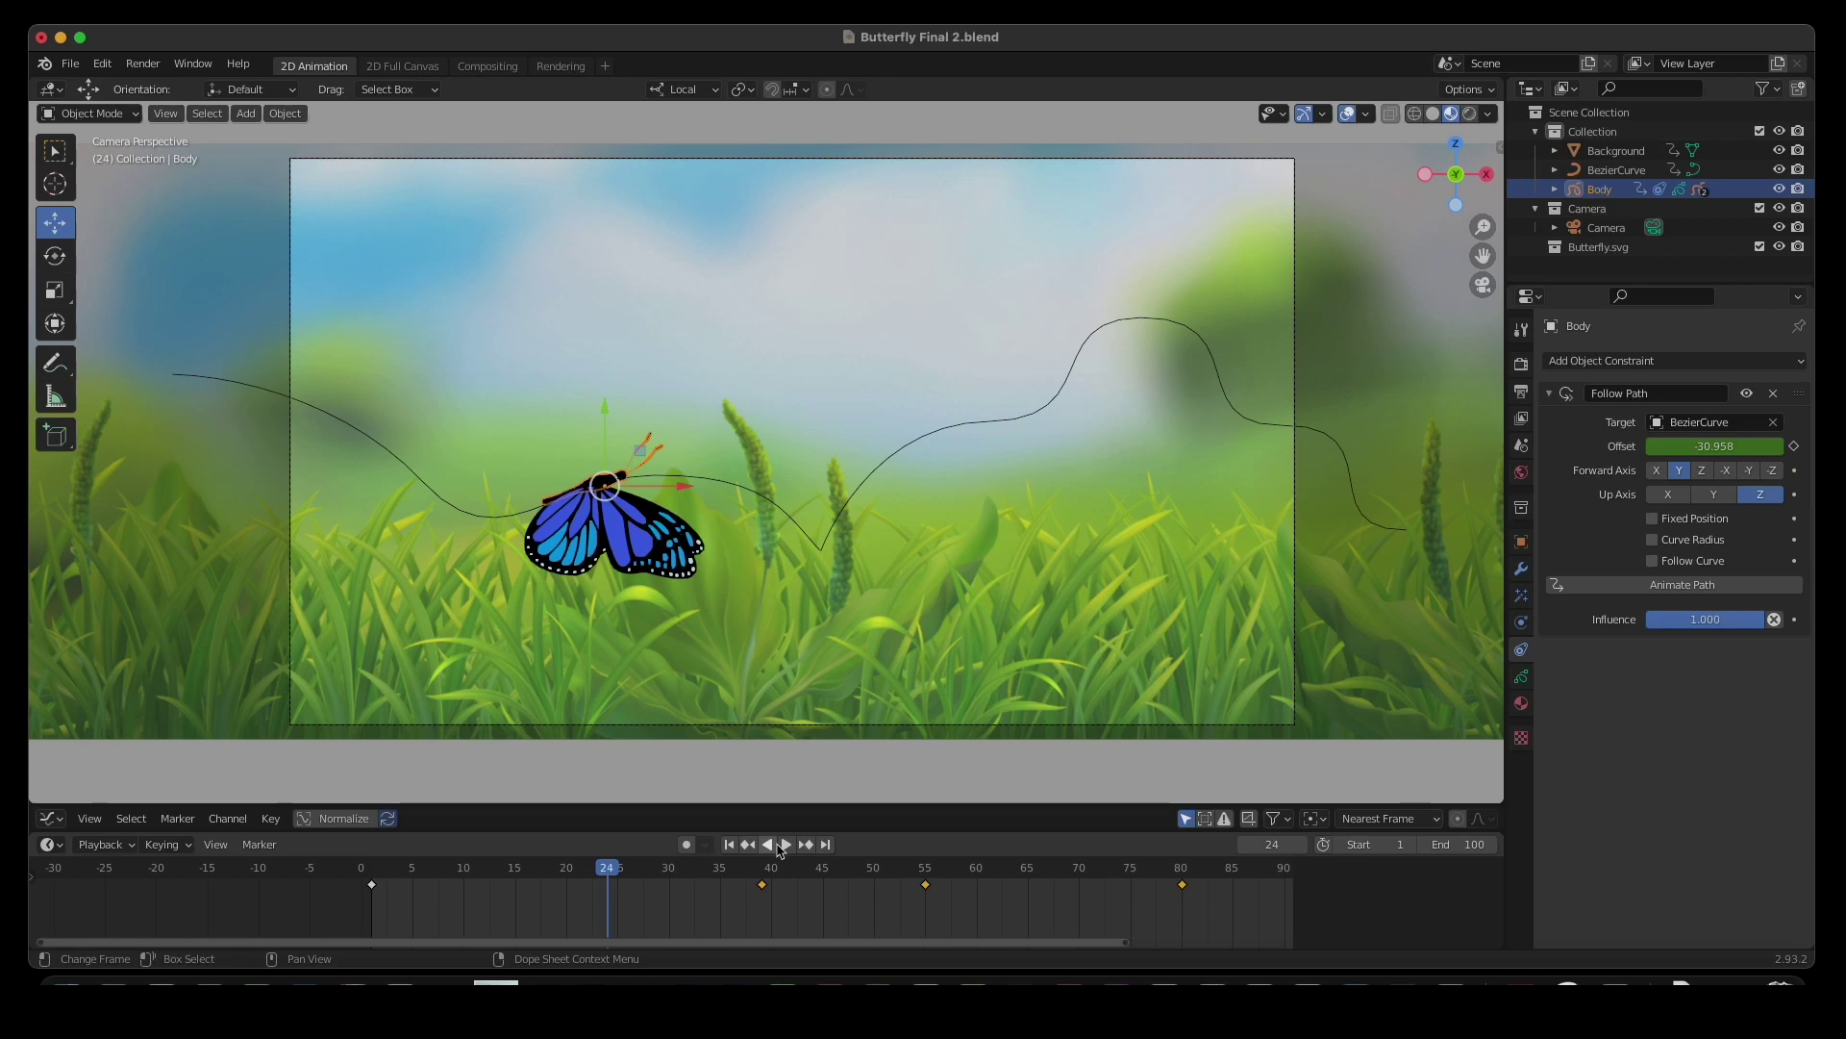
# - Set the scene's end frame to 150 and fit the full frame range in the timeline
pyautogui.click(1472, 846)
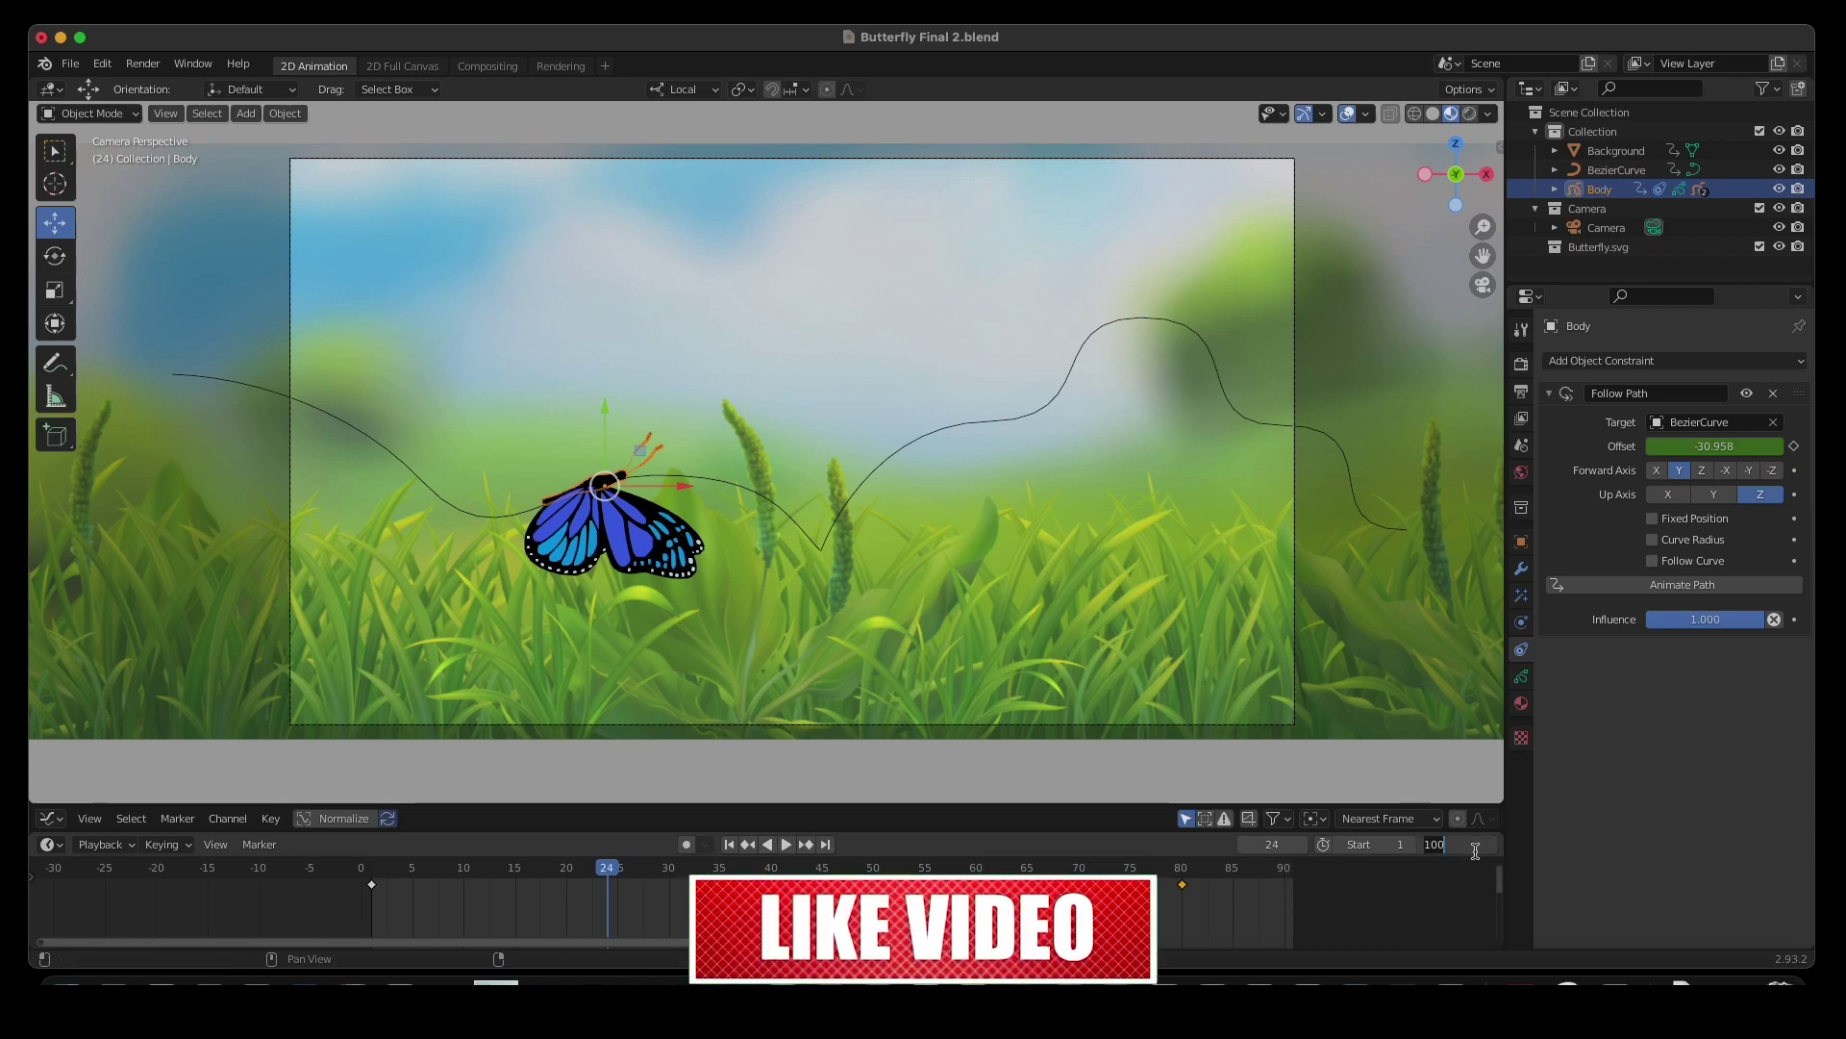
pyautogui.press('Return')
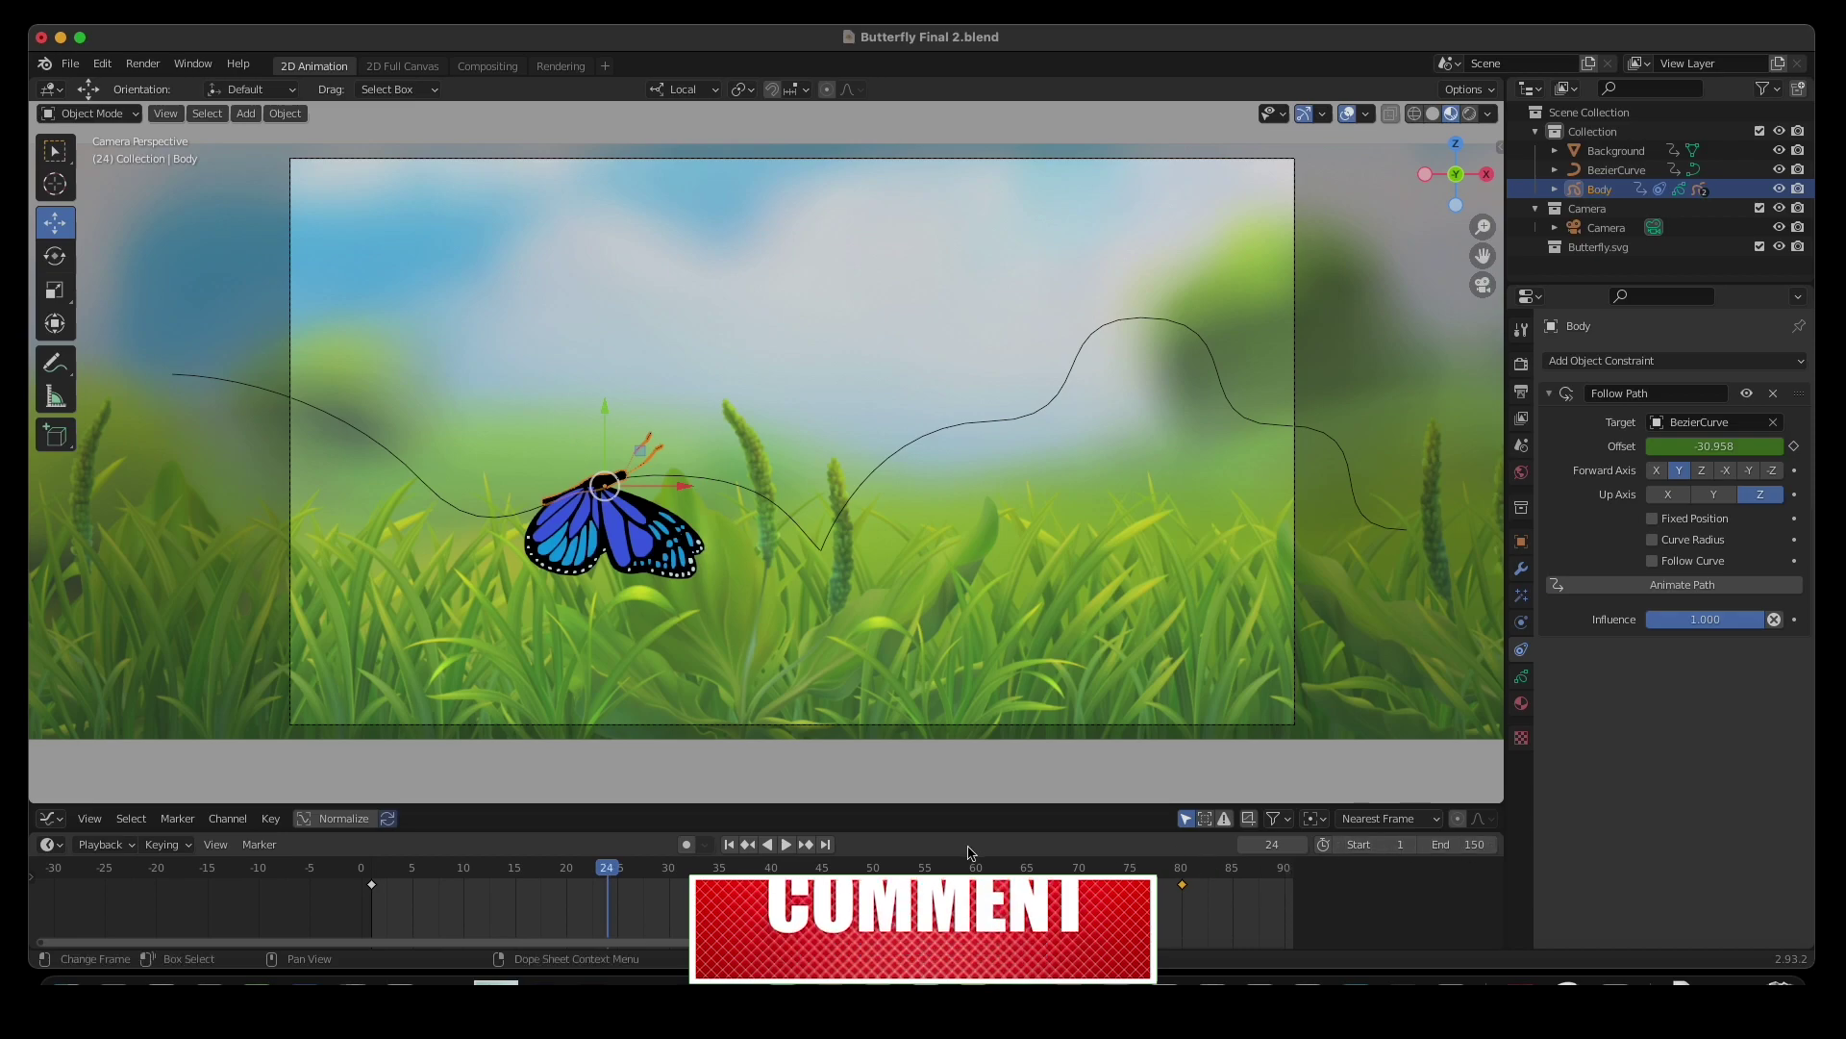
pyautogui.scroll(-2, 866, 904)
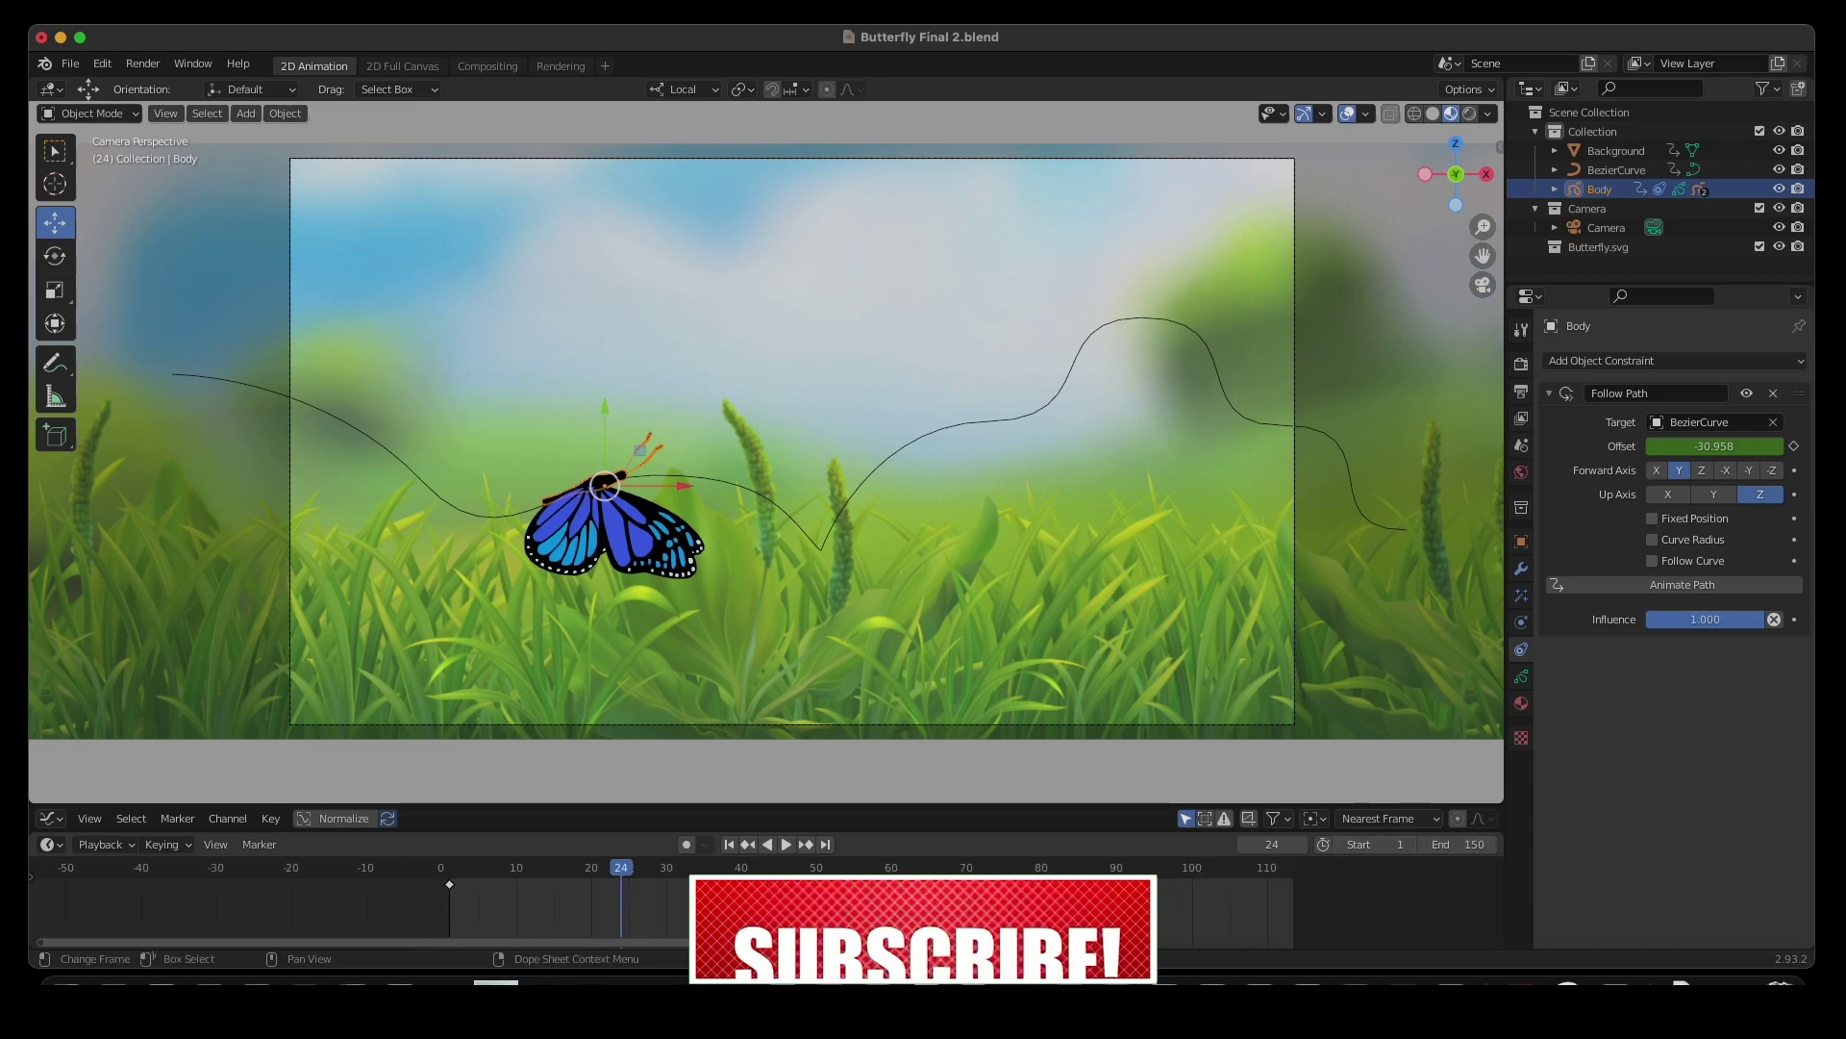
pyautogui.moveTo(906, 903); pyautogui.dragTo(656, 904, button='middle')
pyautogui.press('Home')
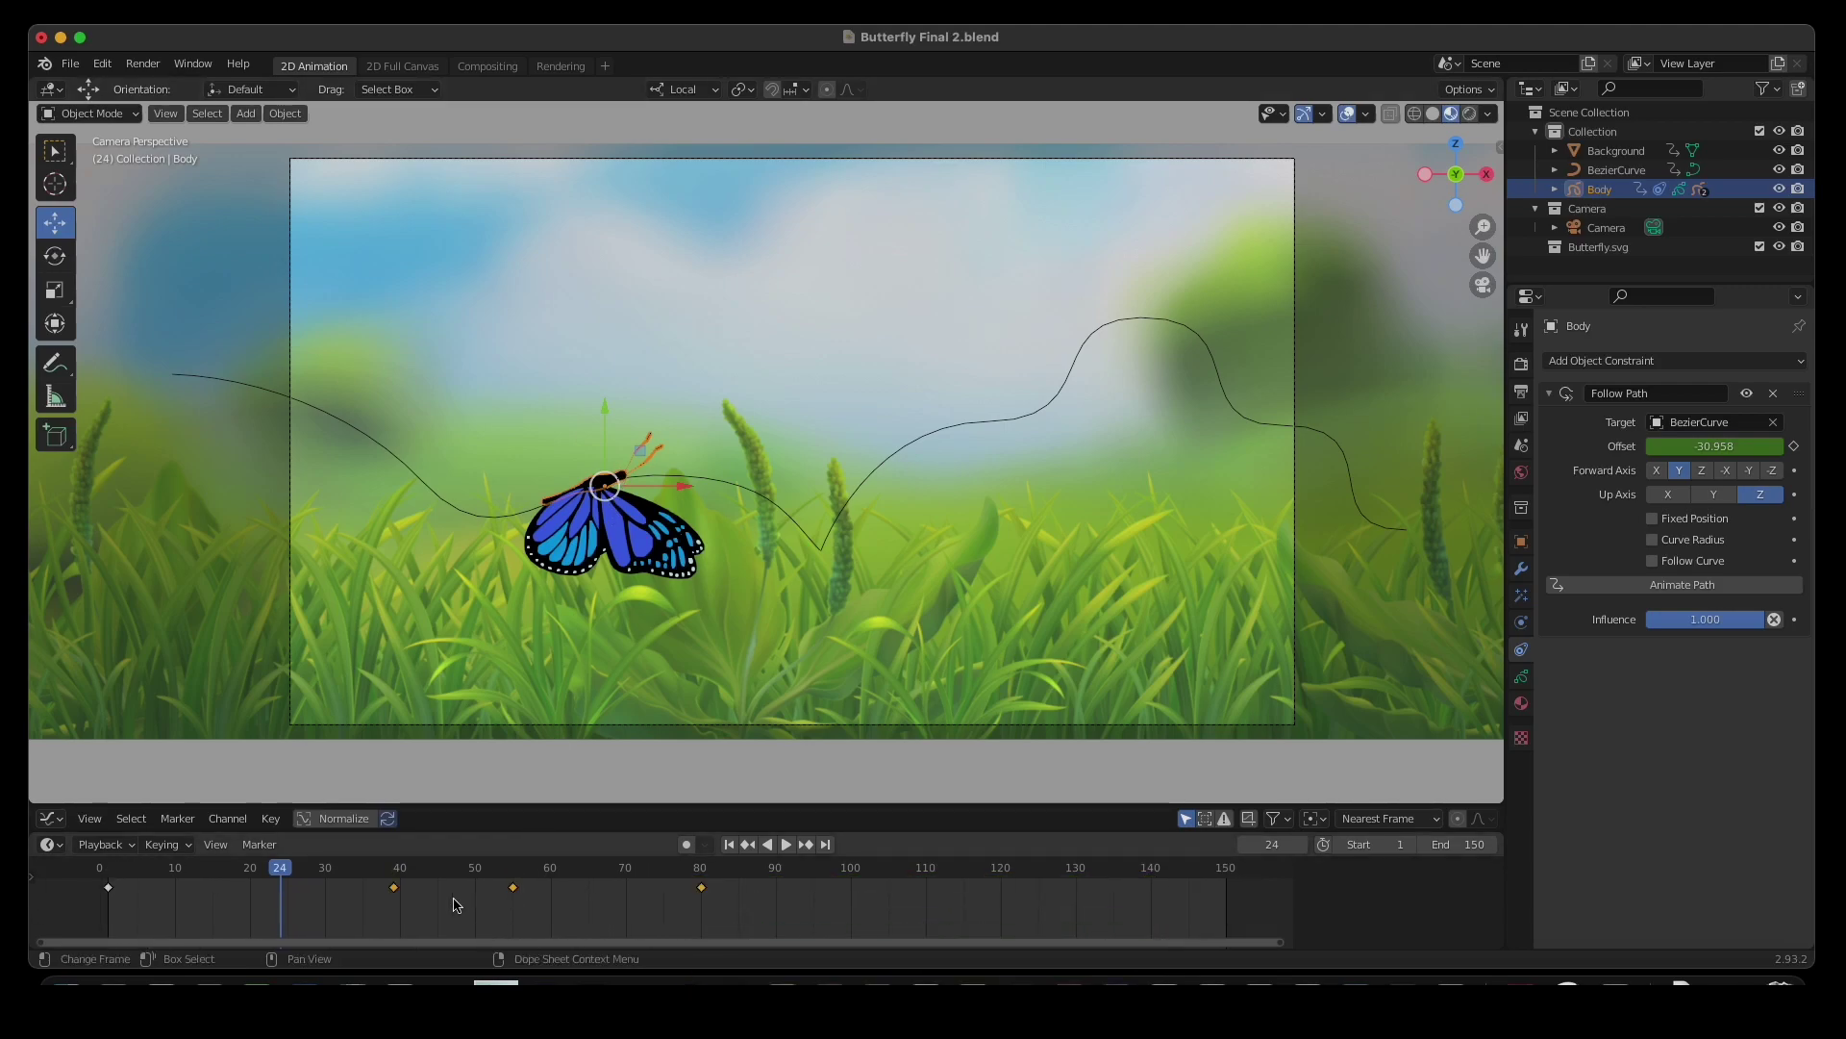
# - Move the Body's keyframe that ends the hold to frame 70 and its final keyframe to frame 120
pyautogui.moveTo(481, 912); pyautogui.dragTo(716, 901)
pyautogui.moveTo(701, 886)
pyautogui.mouseDown()
pyautogui.moveTo(933, 873)
pyautogui.moveTo(689, 868)
pyautogui.mouseUp()
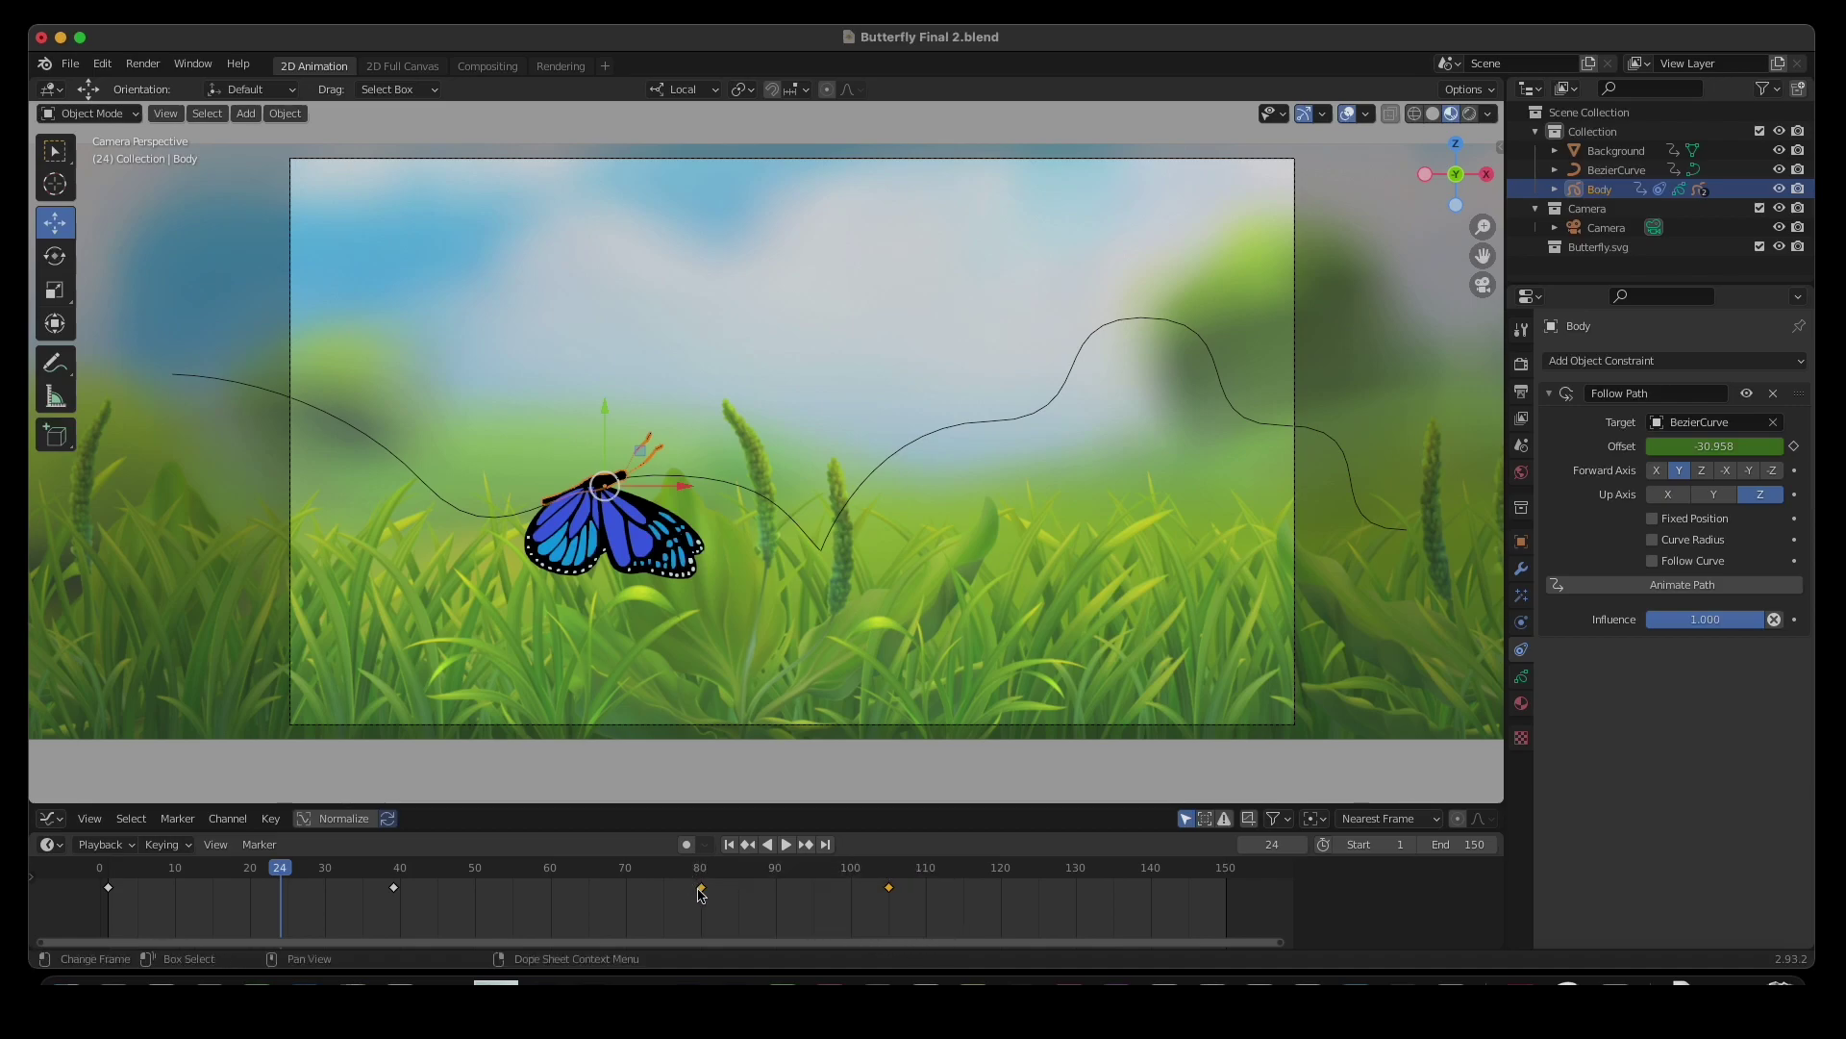
pyautogui.press('g')
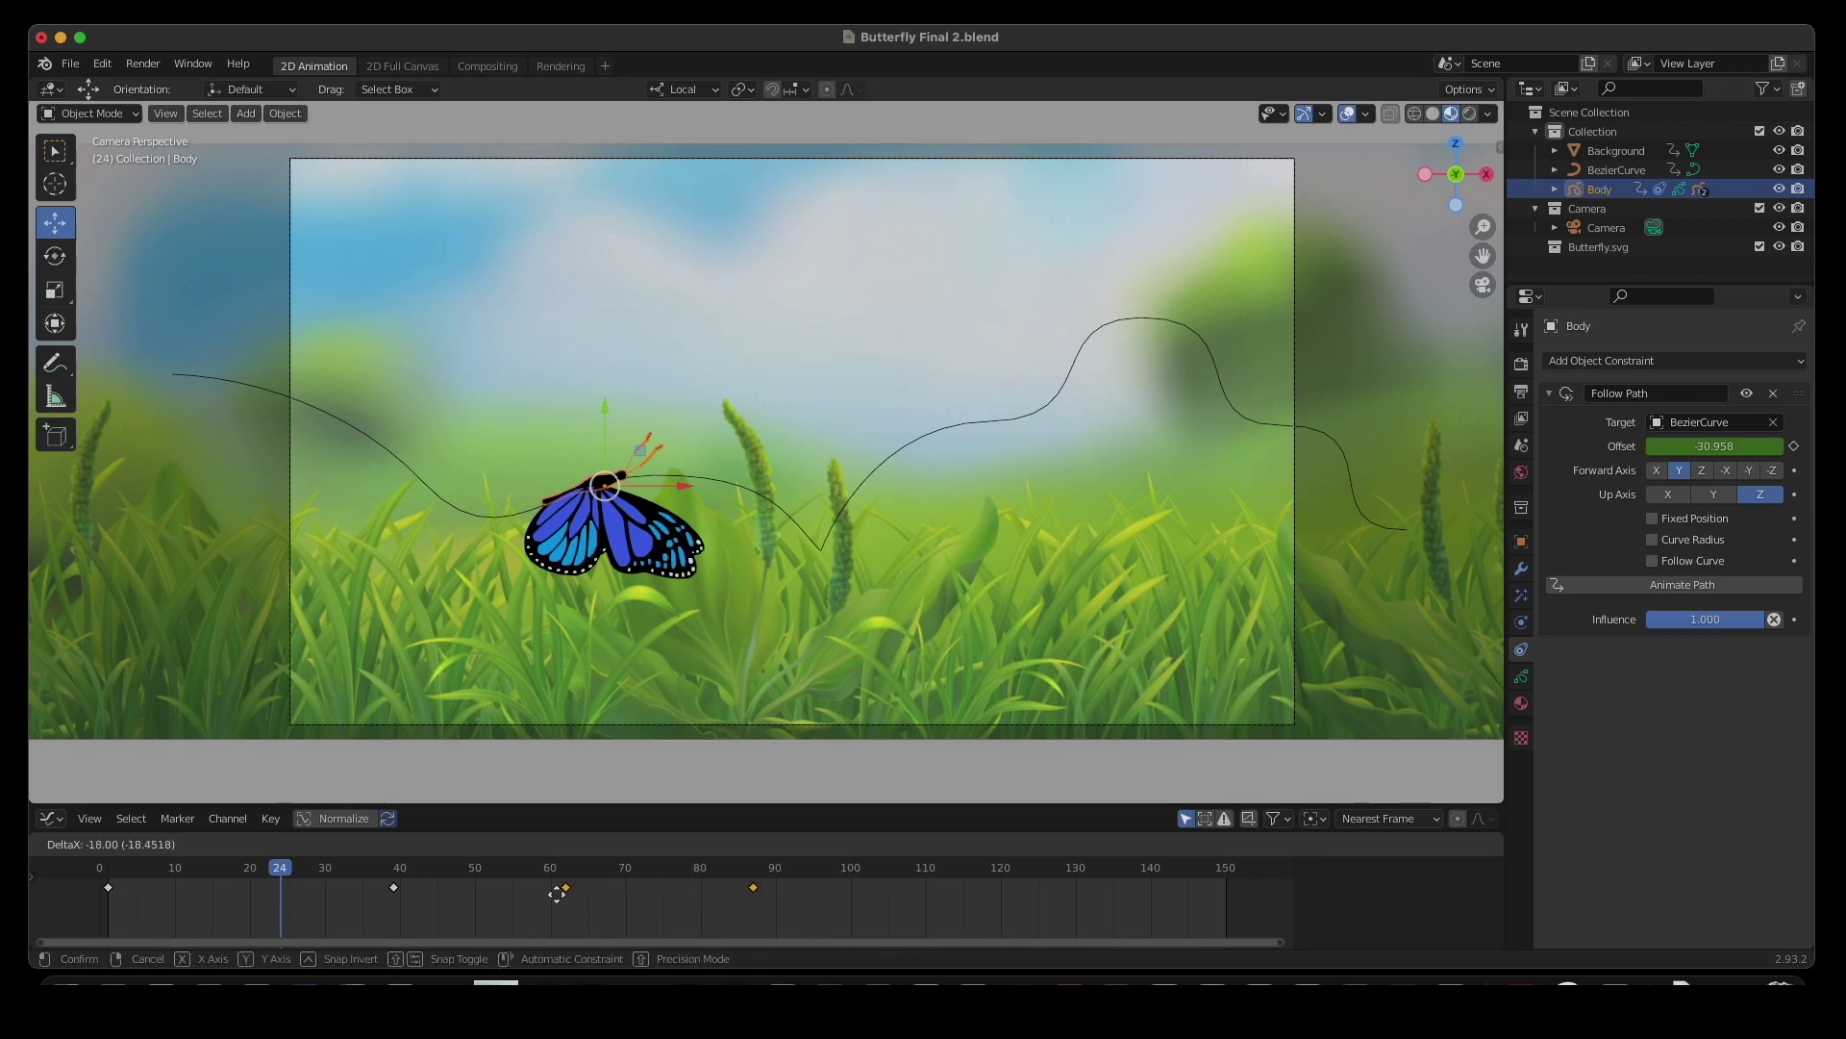
pyautogui.click(624, 896)
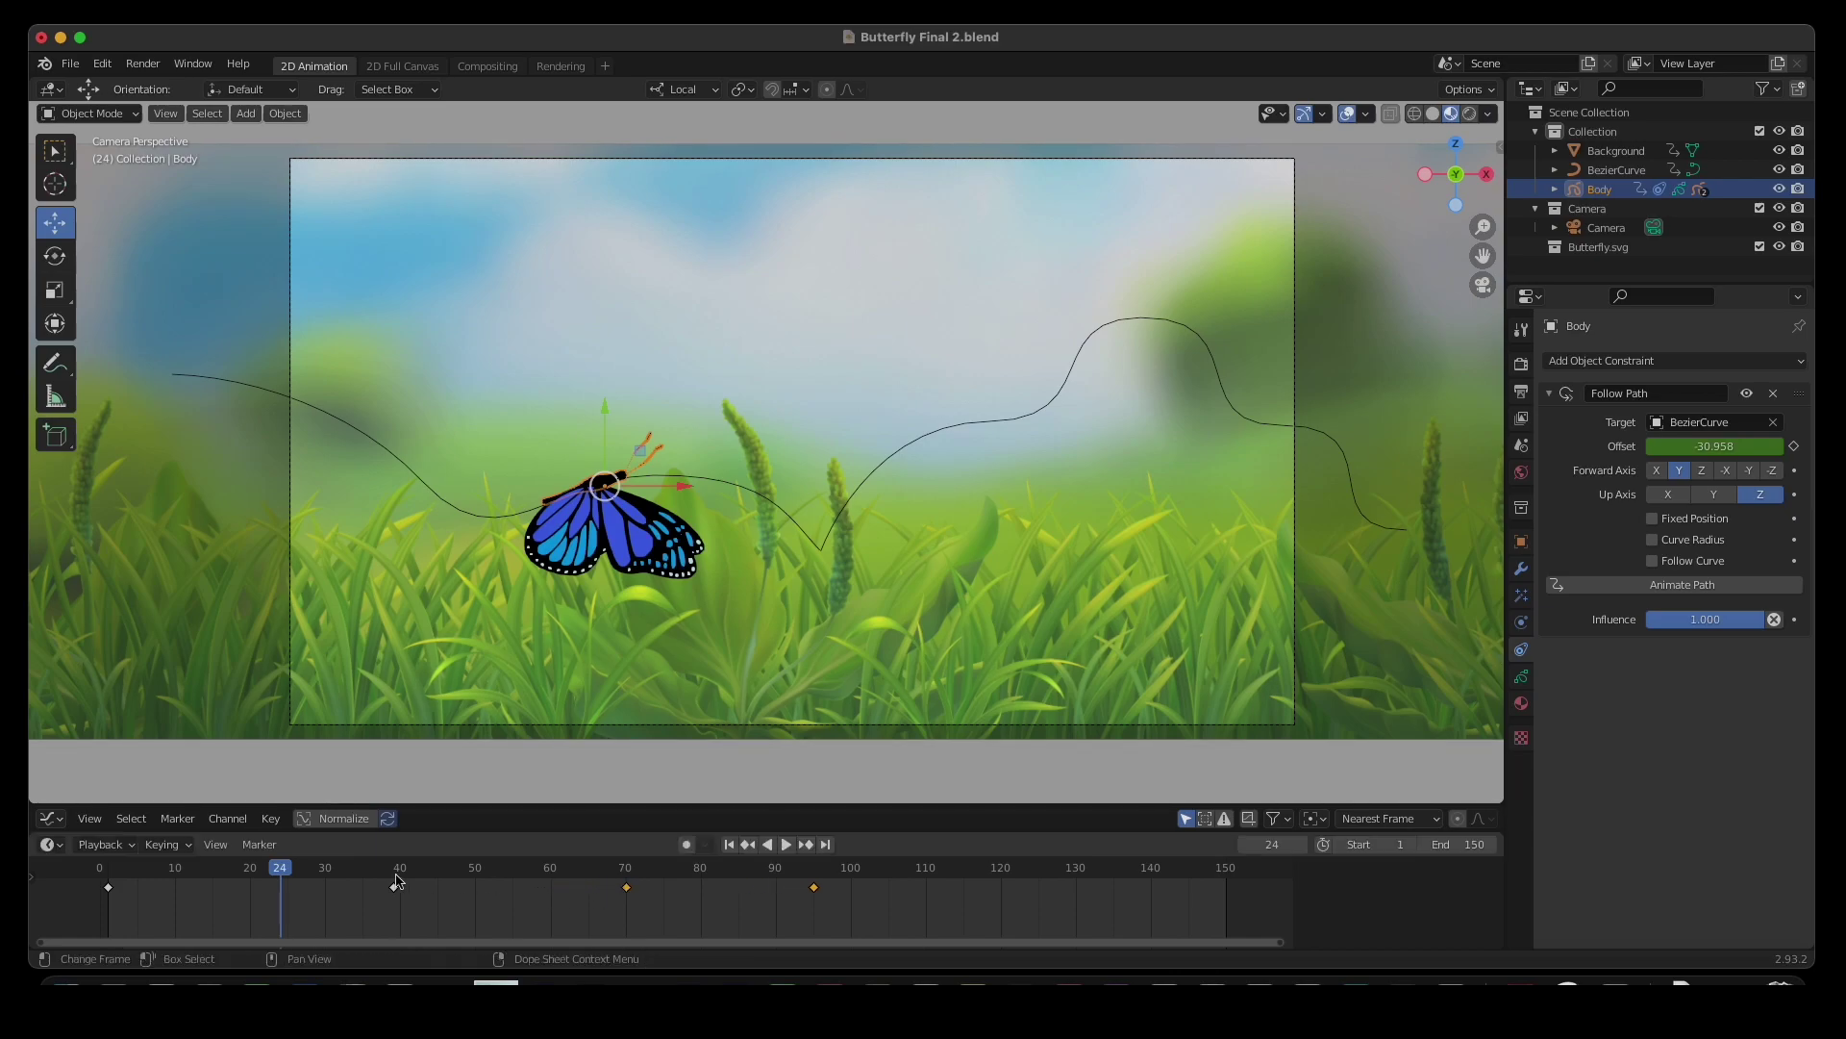
pyautogui.moveTo(787, 920); pyautogui.dragTo(843, 878)
pyautogui.press('g')
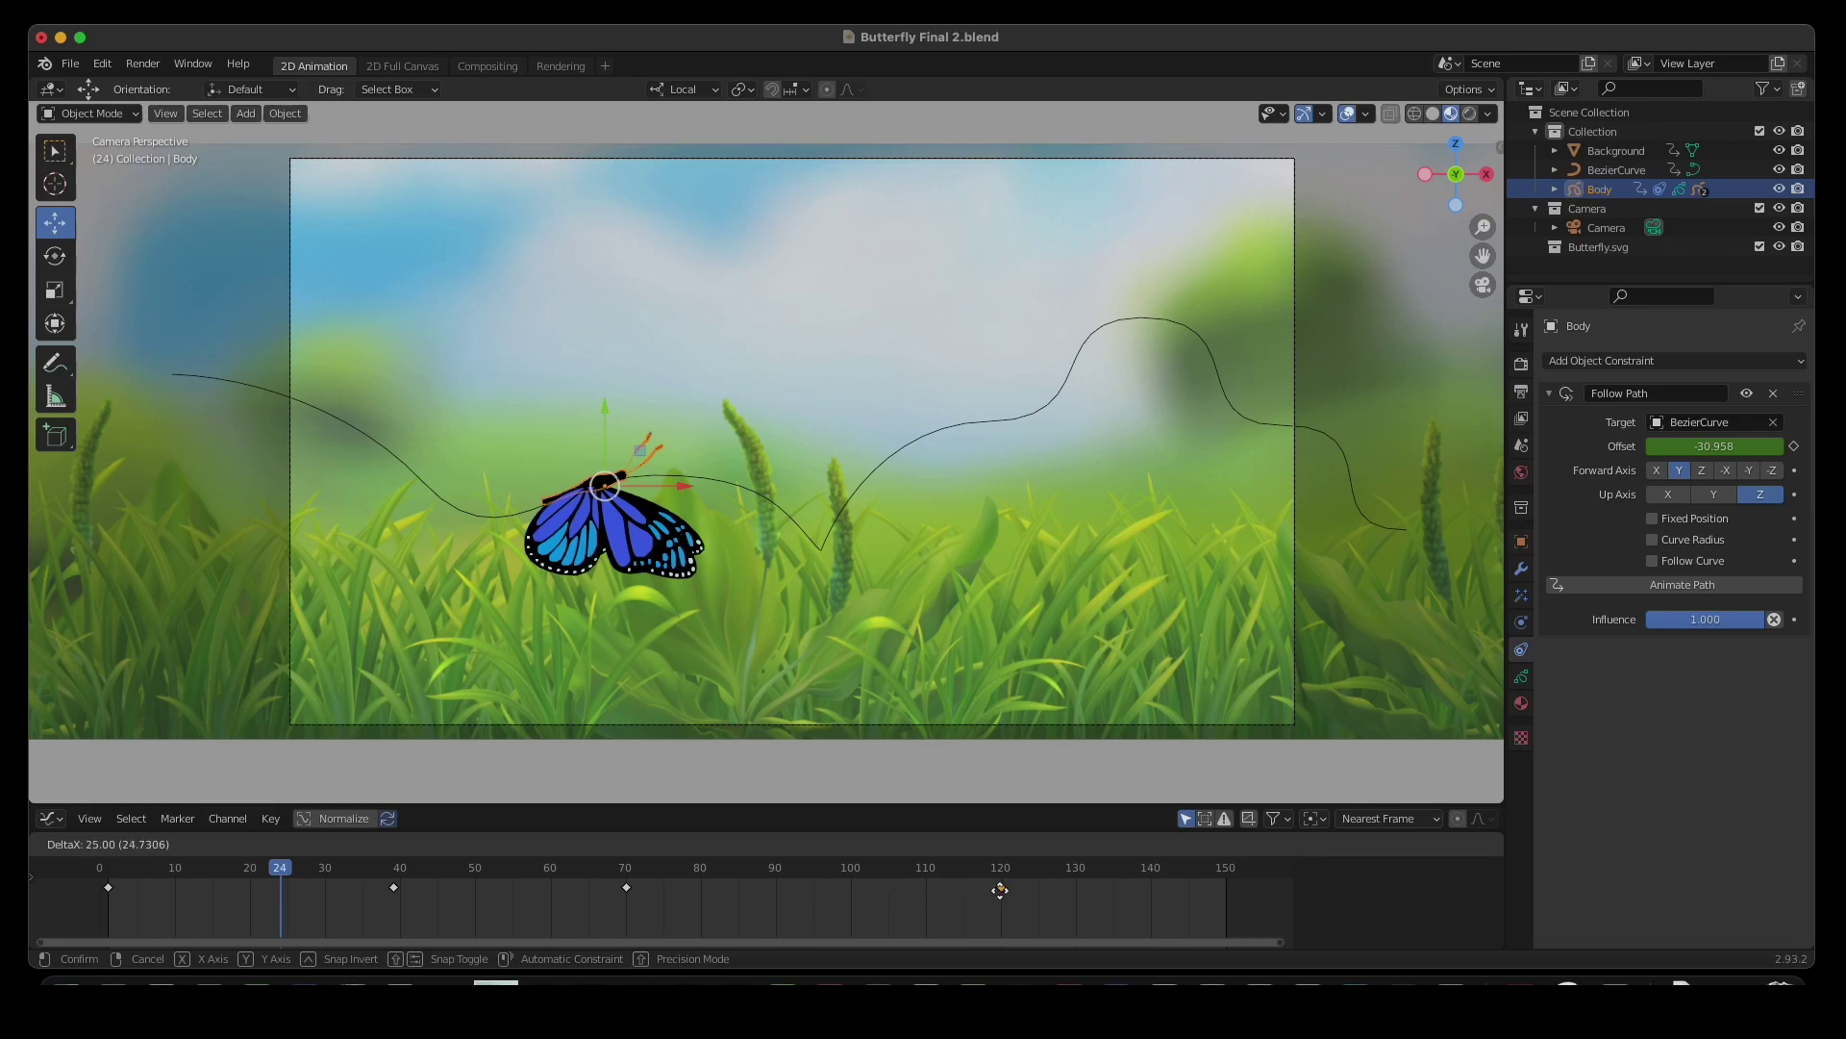
pyautogui.click(999, 890)
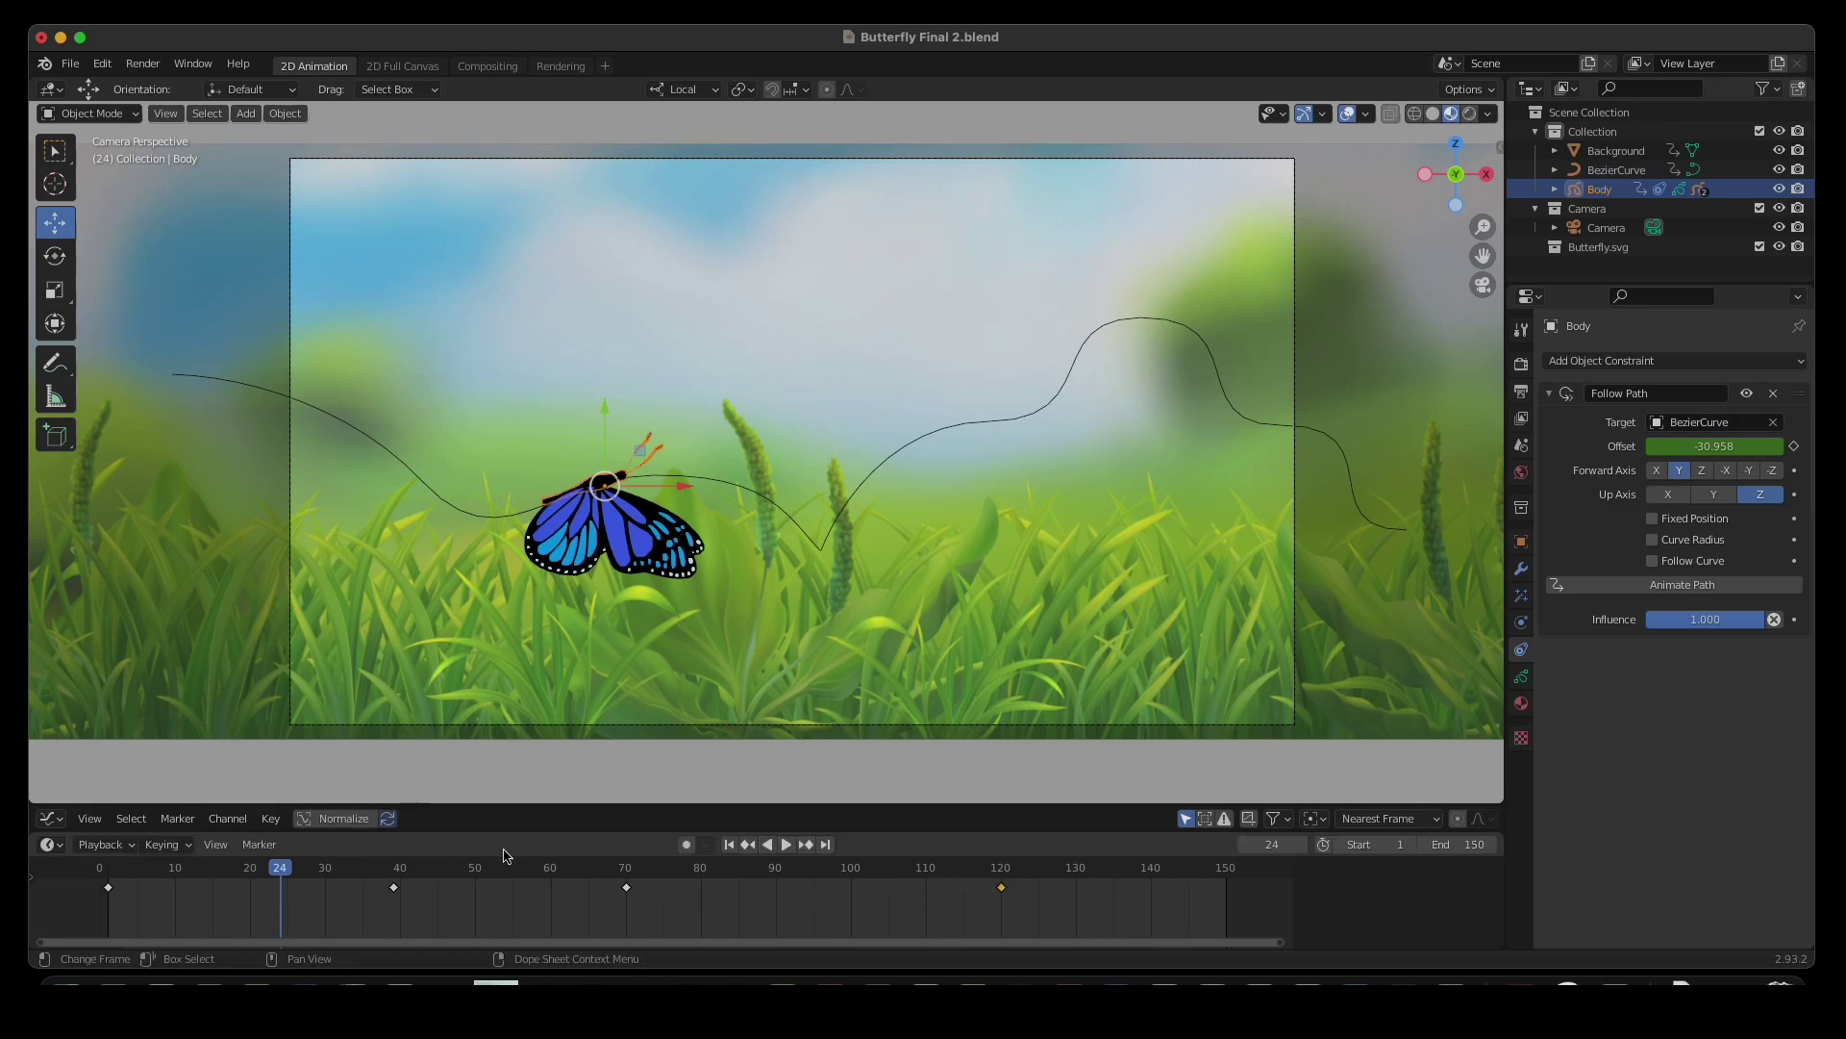
# - Play the animation from the start, and replay it from just before the dip to review the longer pause
pyautogui.click(729, 844)
pyautogui.click(786, 844)
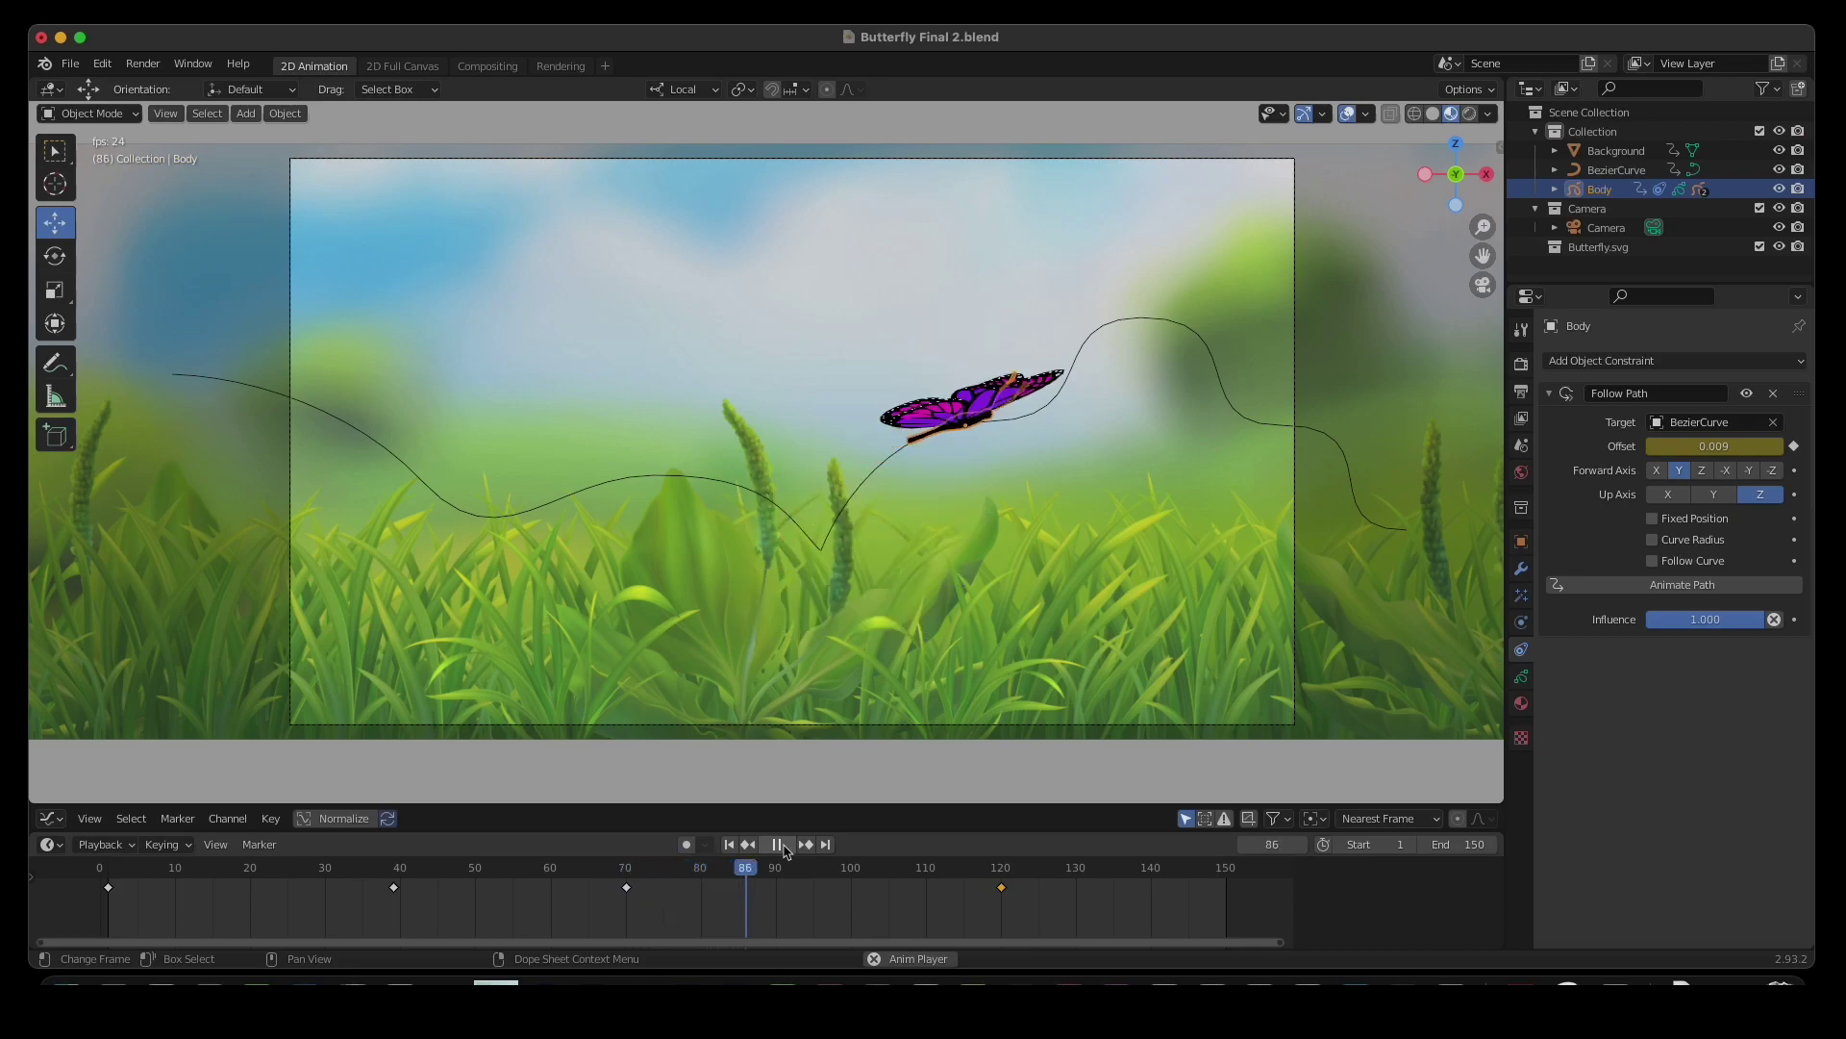
pyautogui.click(779, 844)
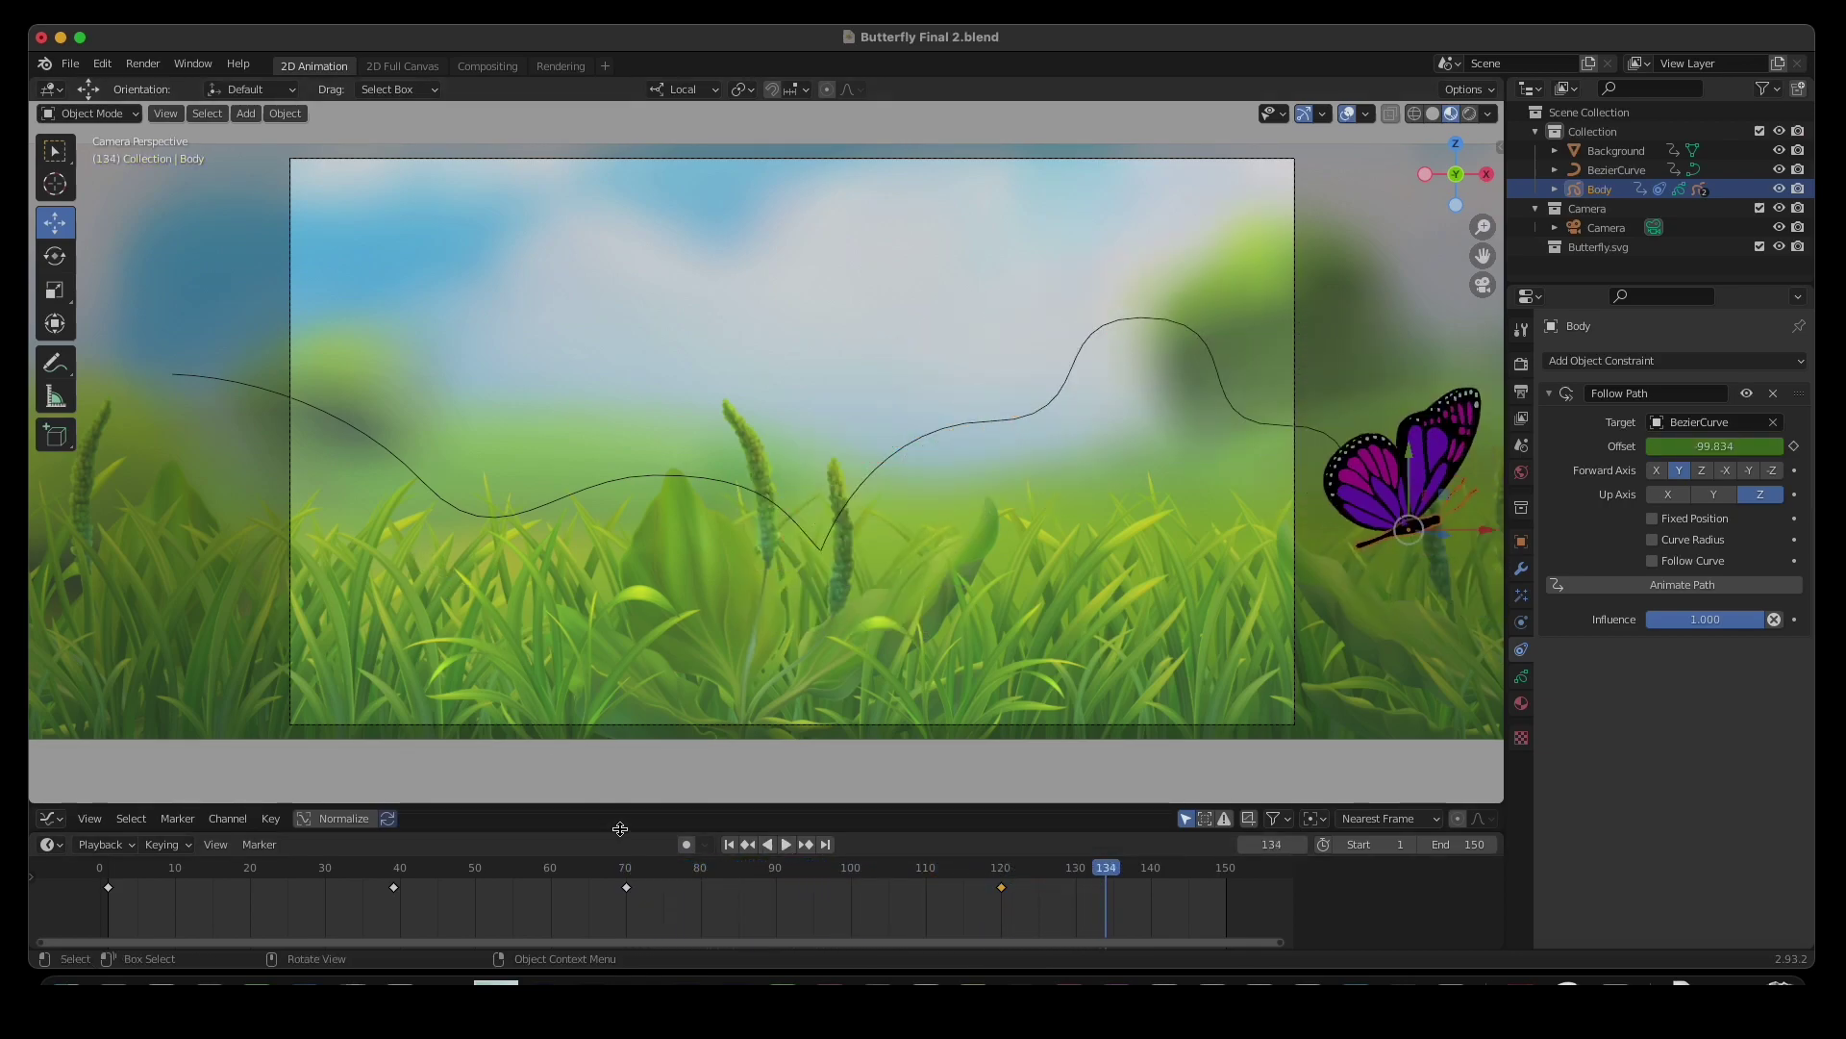
pyautogui.moveTo(408, 870); pyautogui.dragTo(377, 870)
pyautogui.press('space')
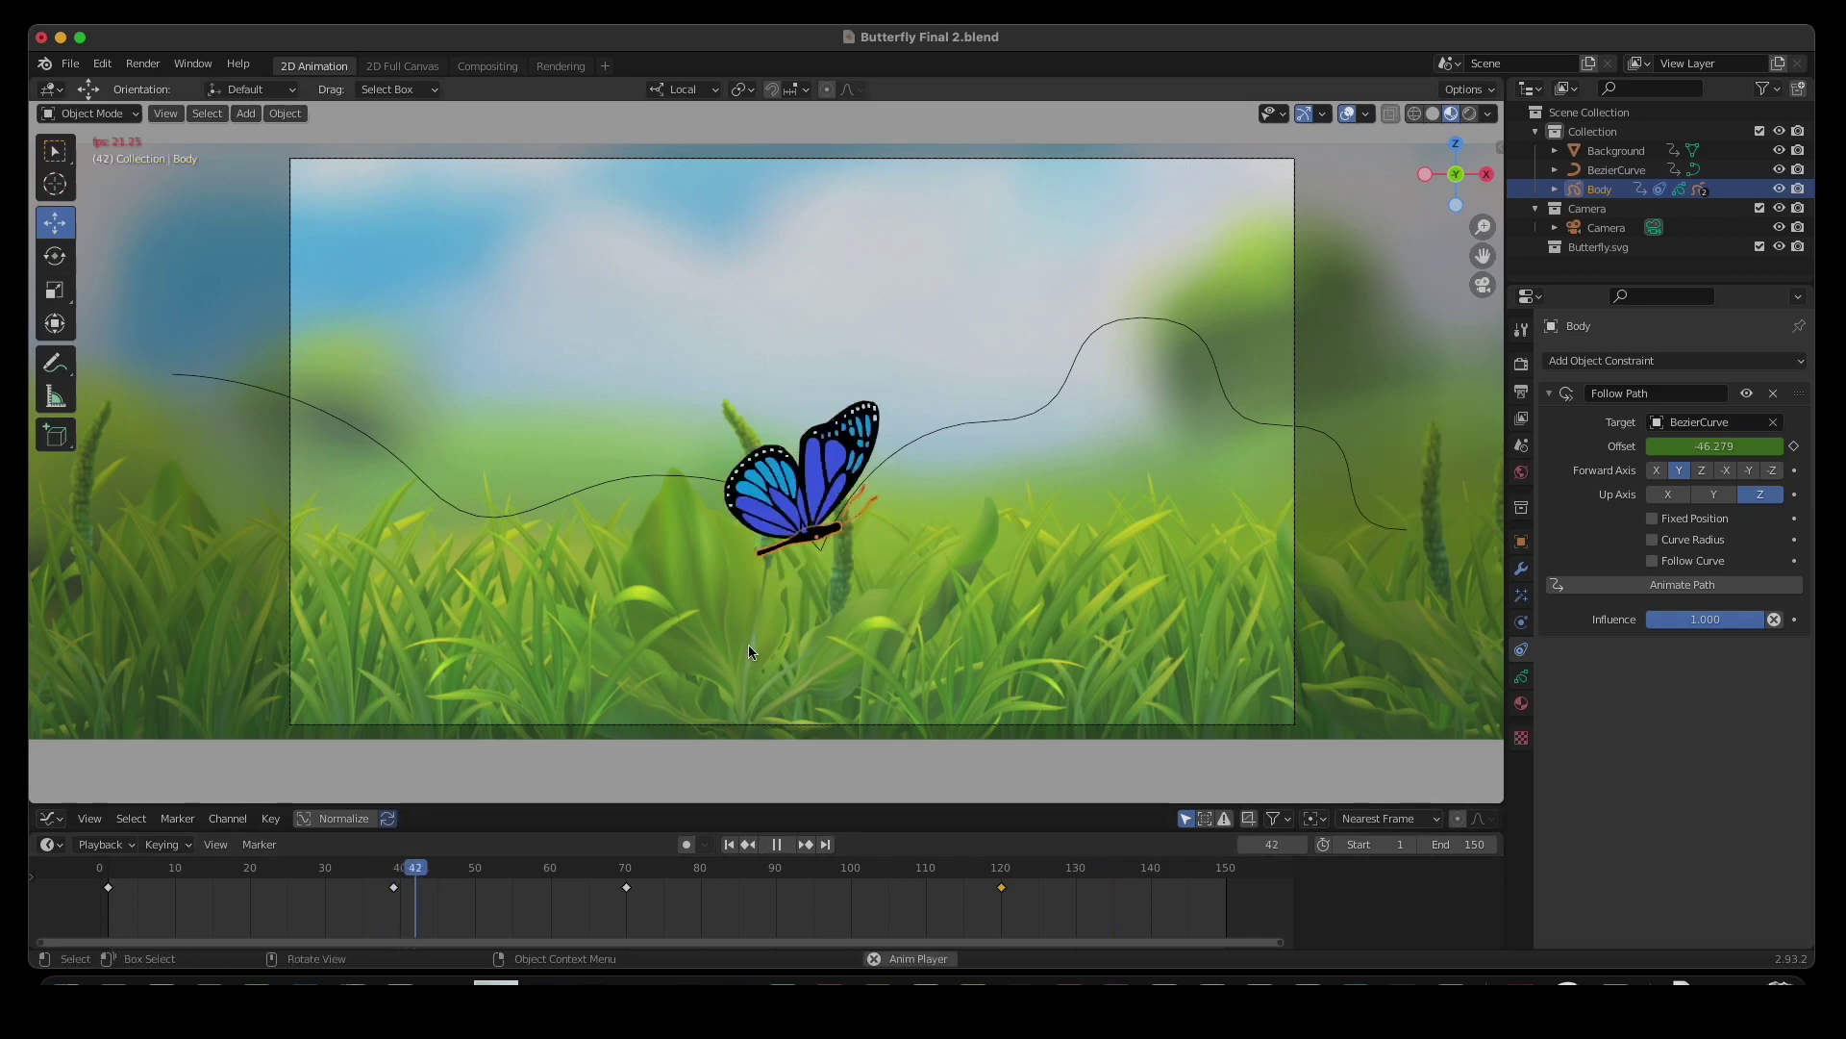
pyautogui.press('space')
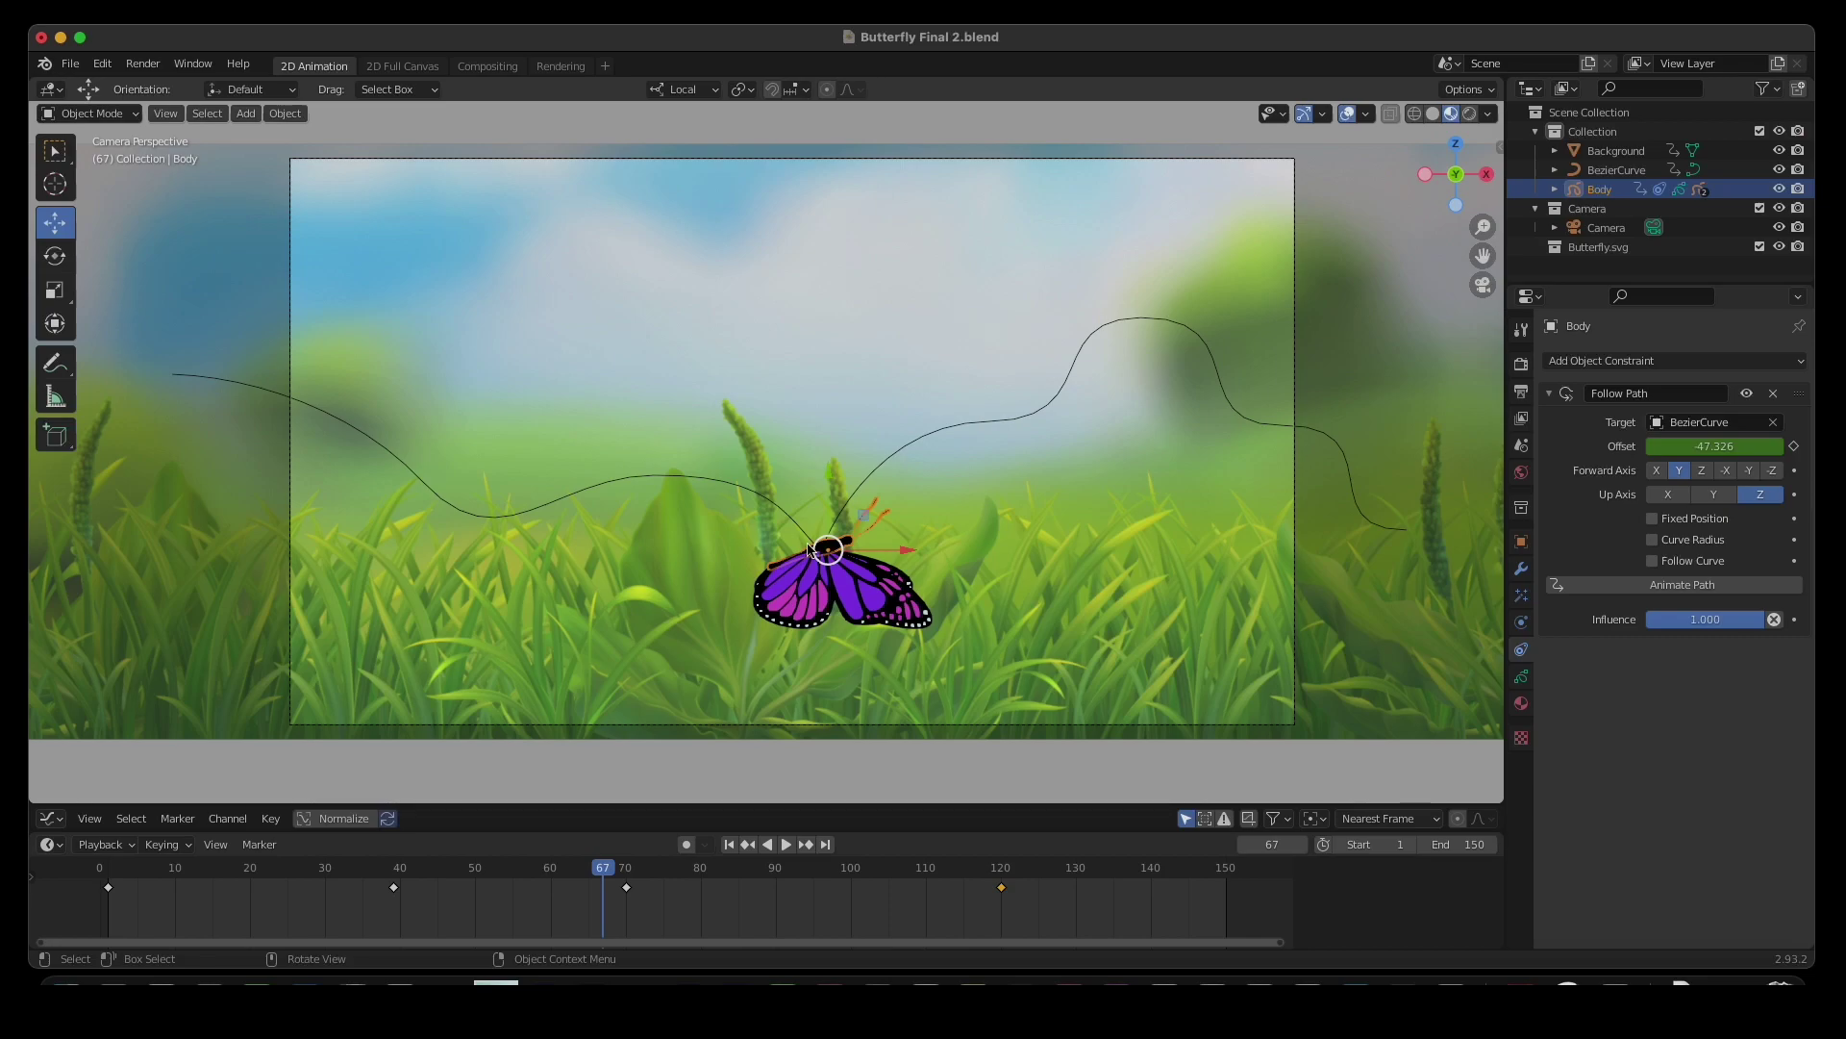
# - Enlarge the graph editor, remove the Noise modifier from the Body's Offset (Follow Path) curve, and replay the animation from frame 1
pyautogui.moveTo(1013, 806); pyautogui.dragTo(1012, 527)
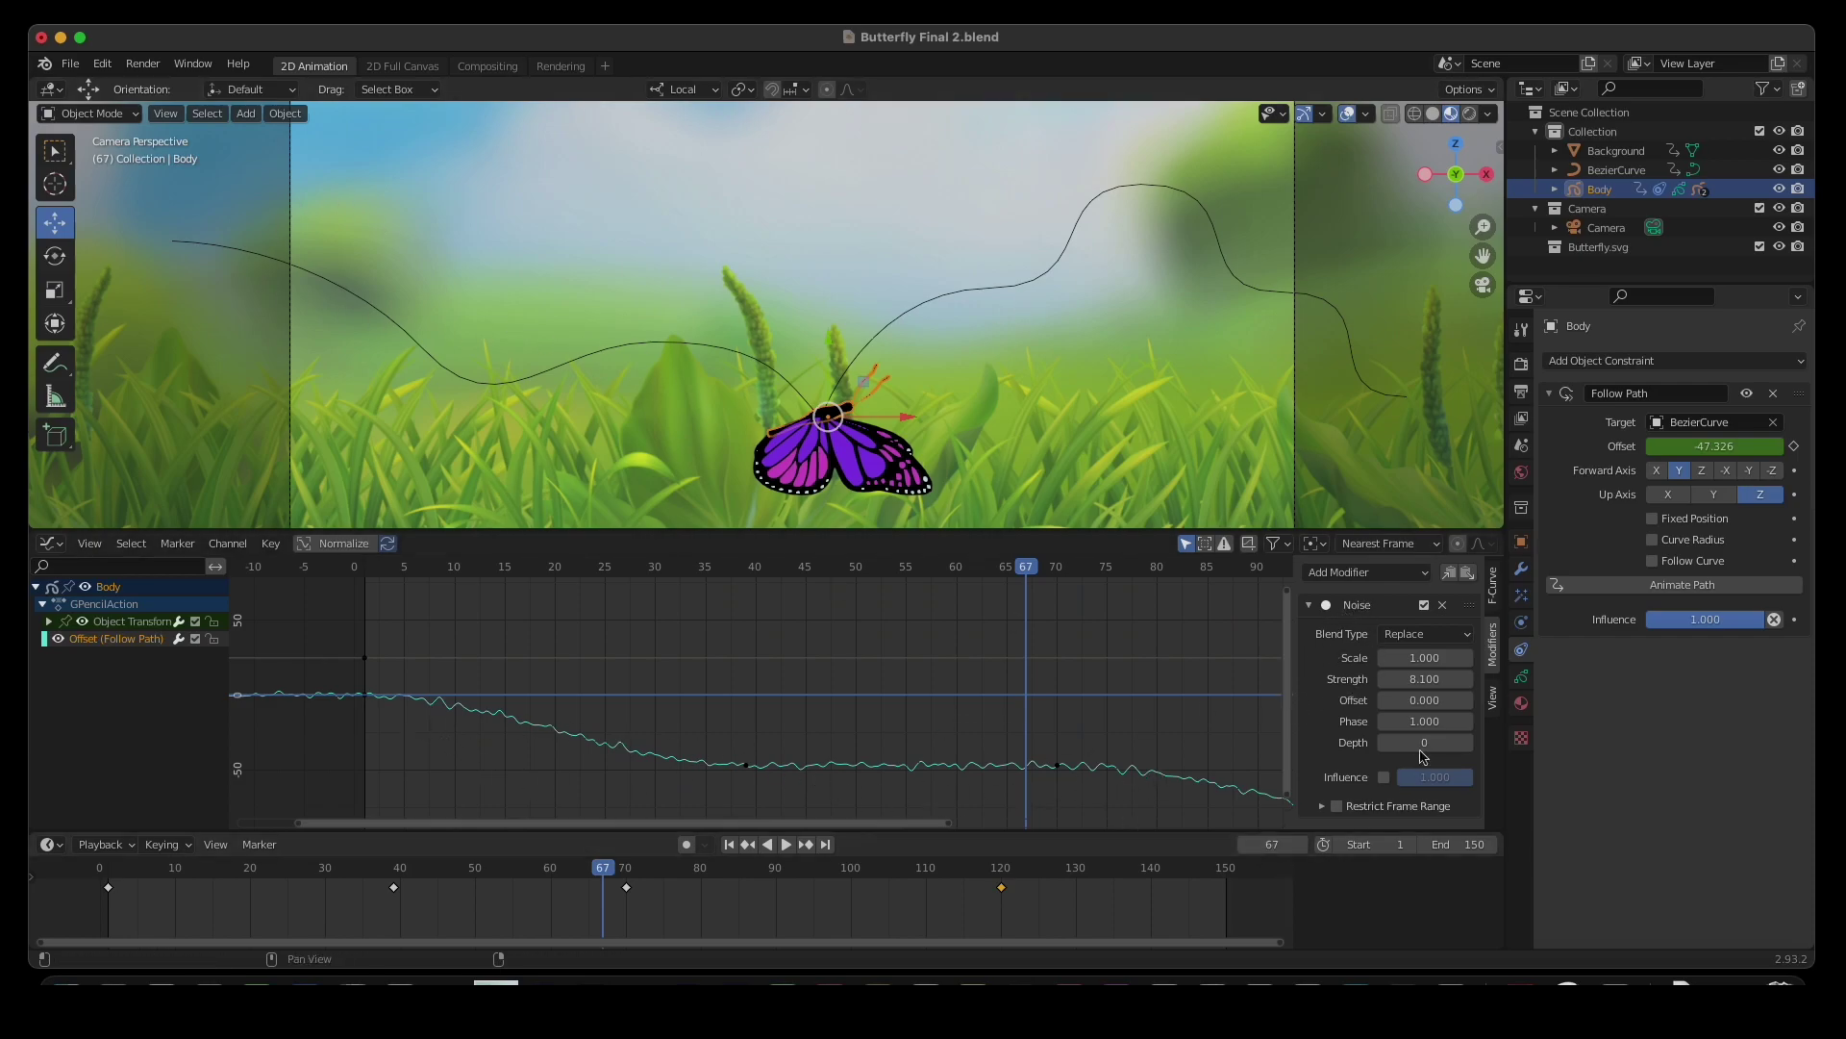
pyautogui.click(1442, 606)
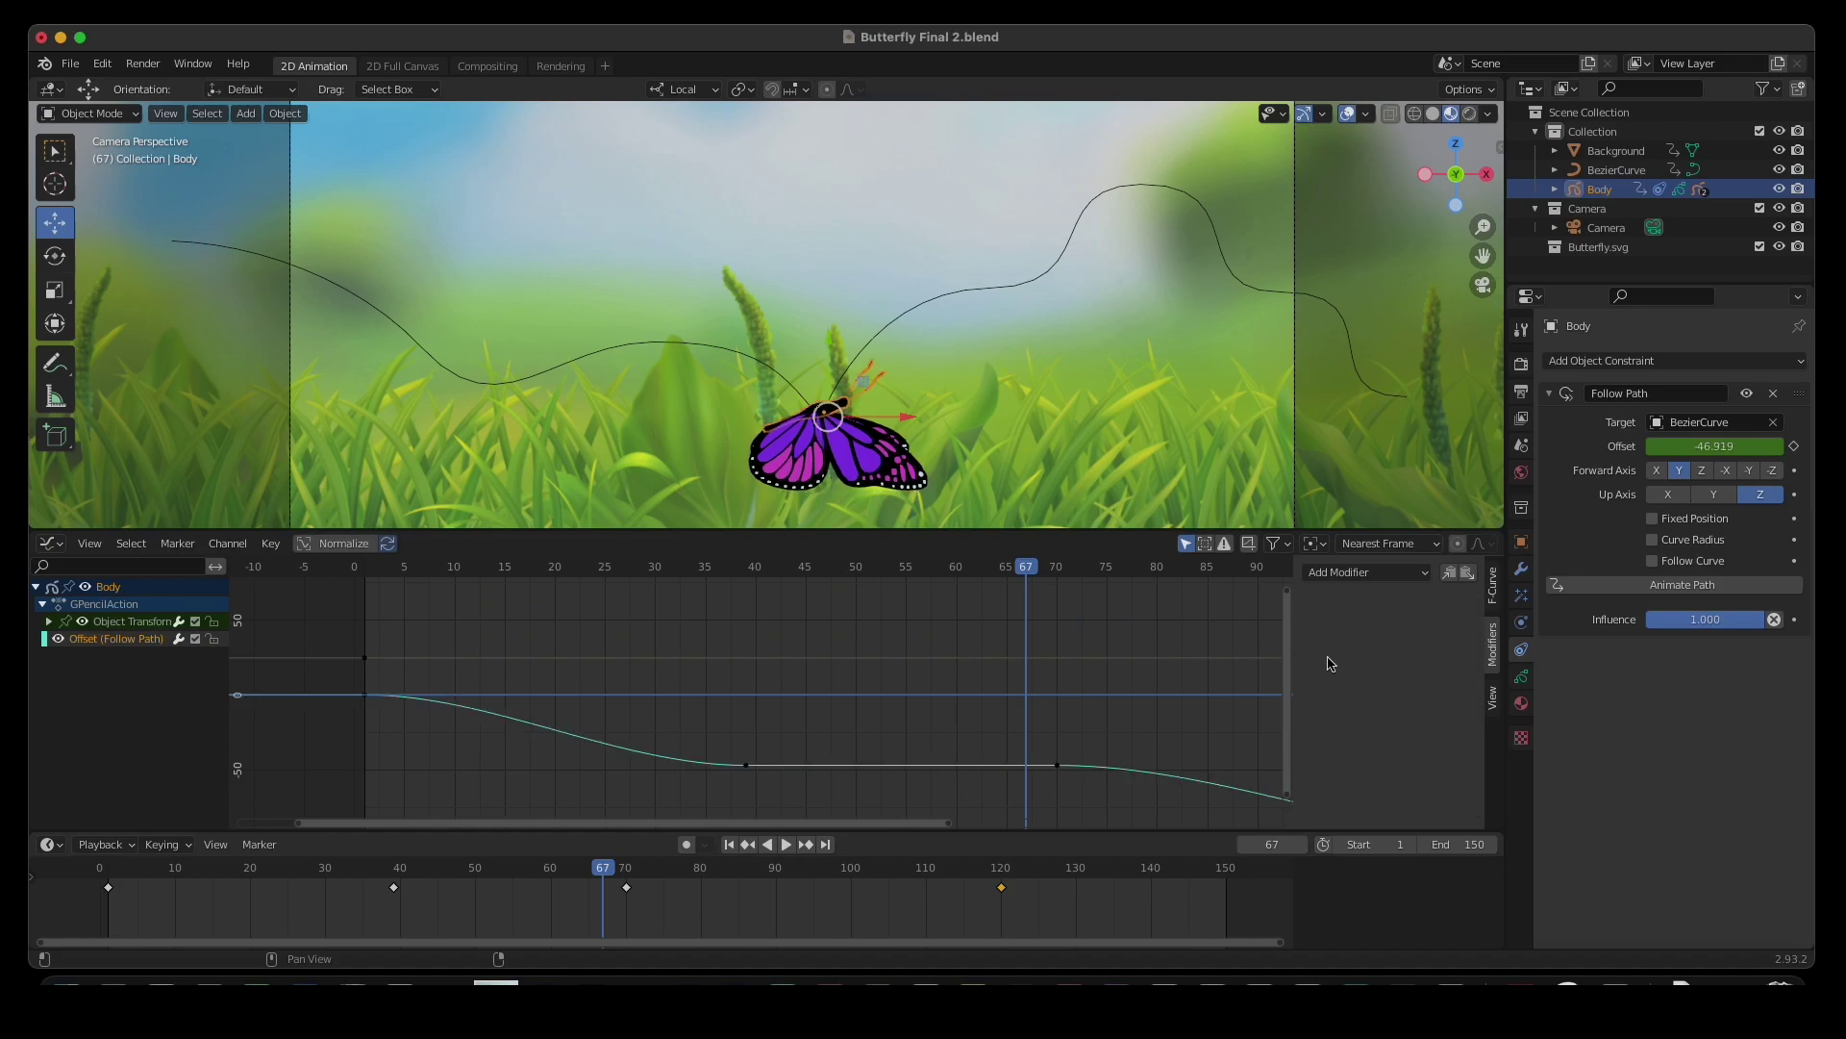
pyautogui.press('space')
pyautogui.moveTo(1024, 567); pyautogui.dragTo(375, 568)
pyautogui.press('Escape')
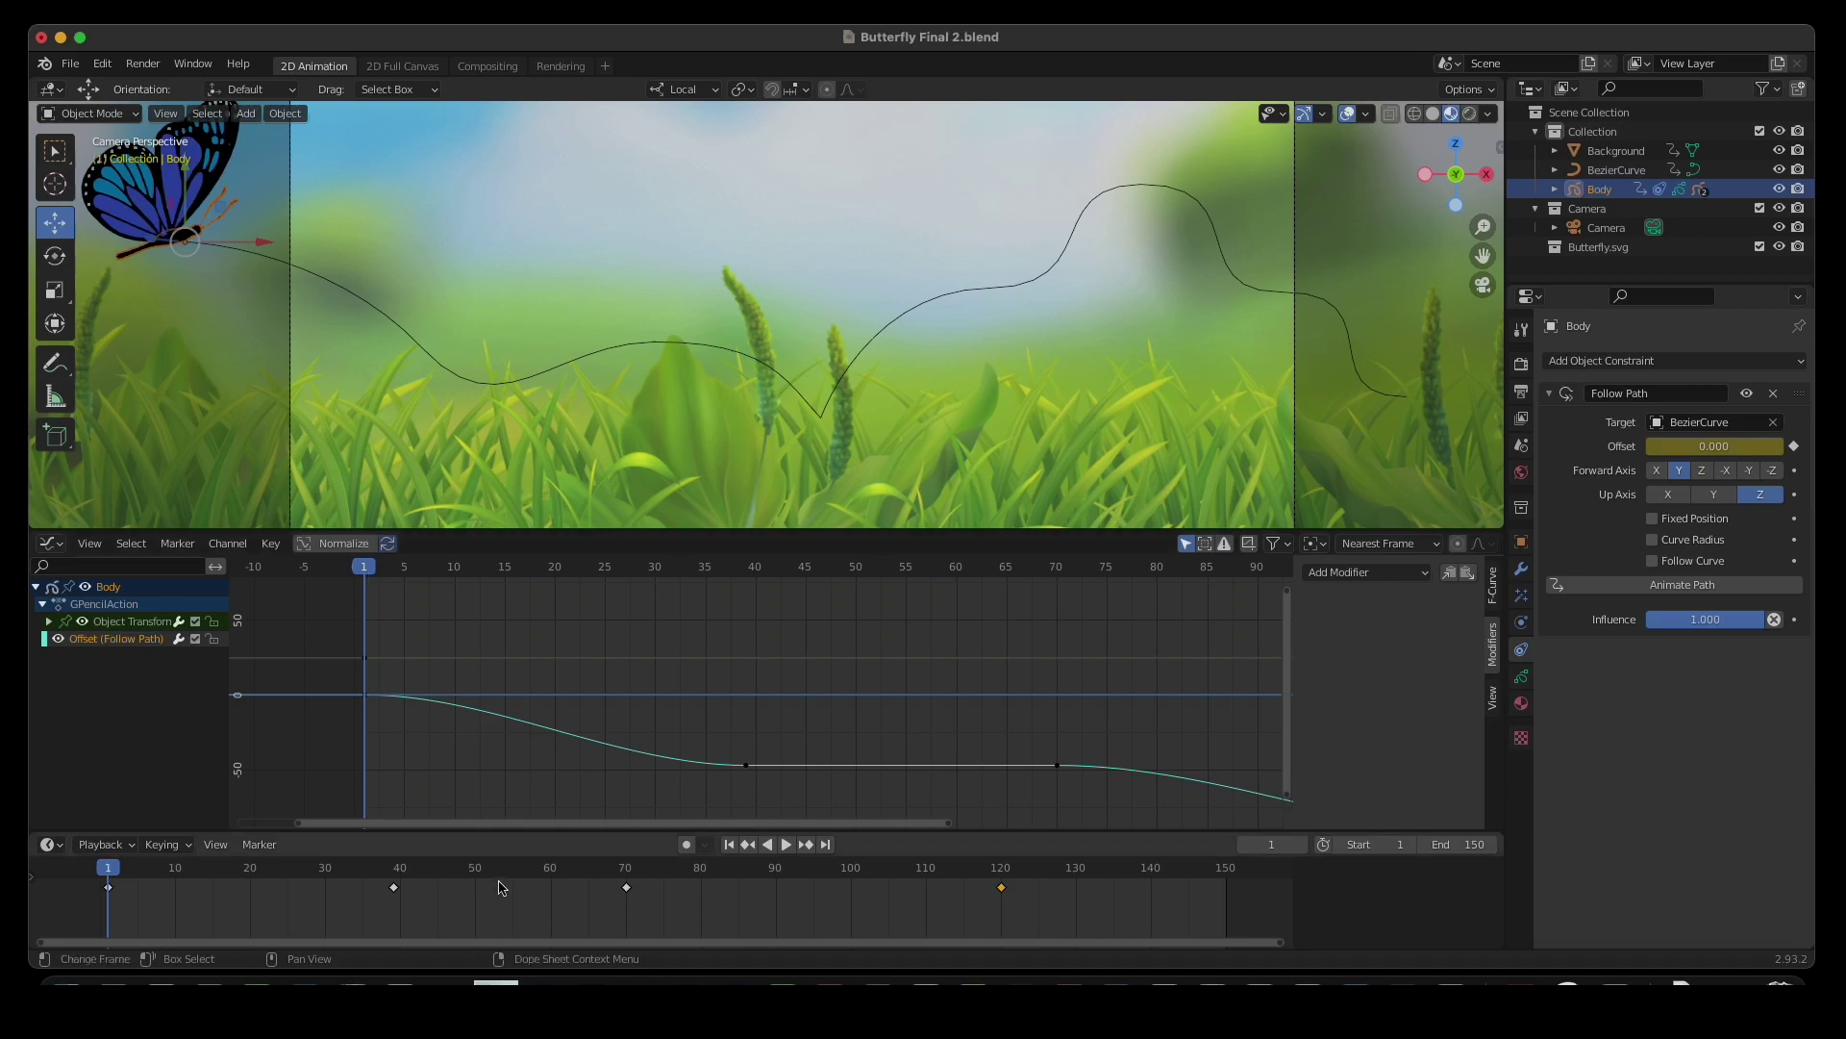
pyautogui.click(785, 848)
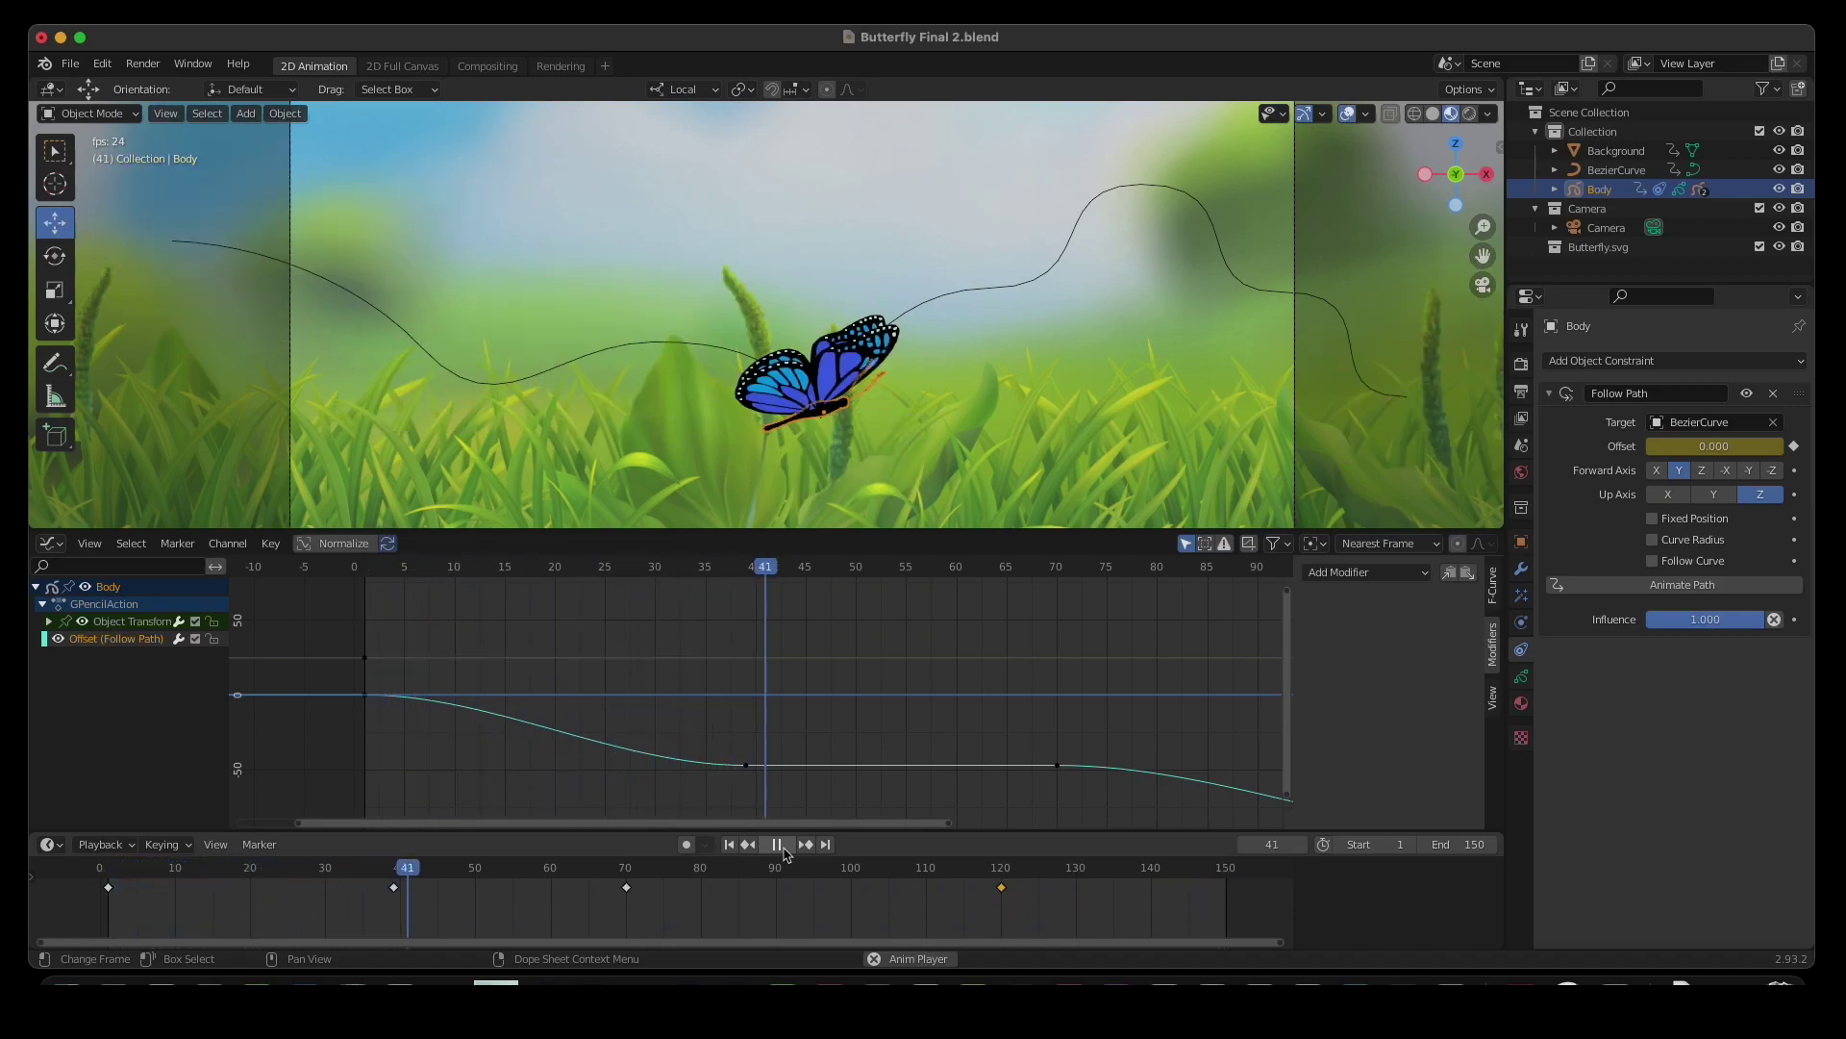
pyautogui.click(781, 847)
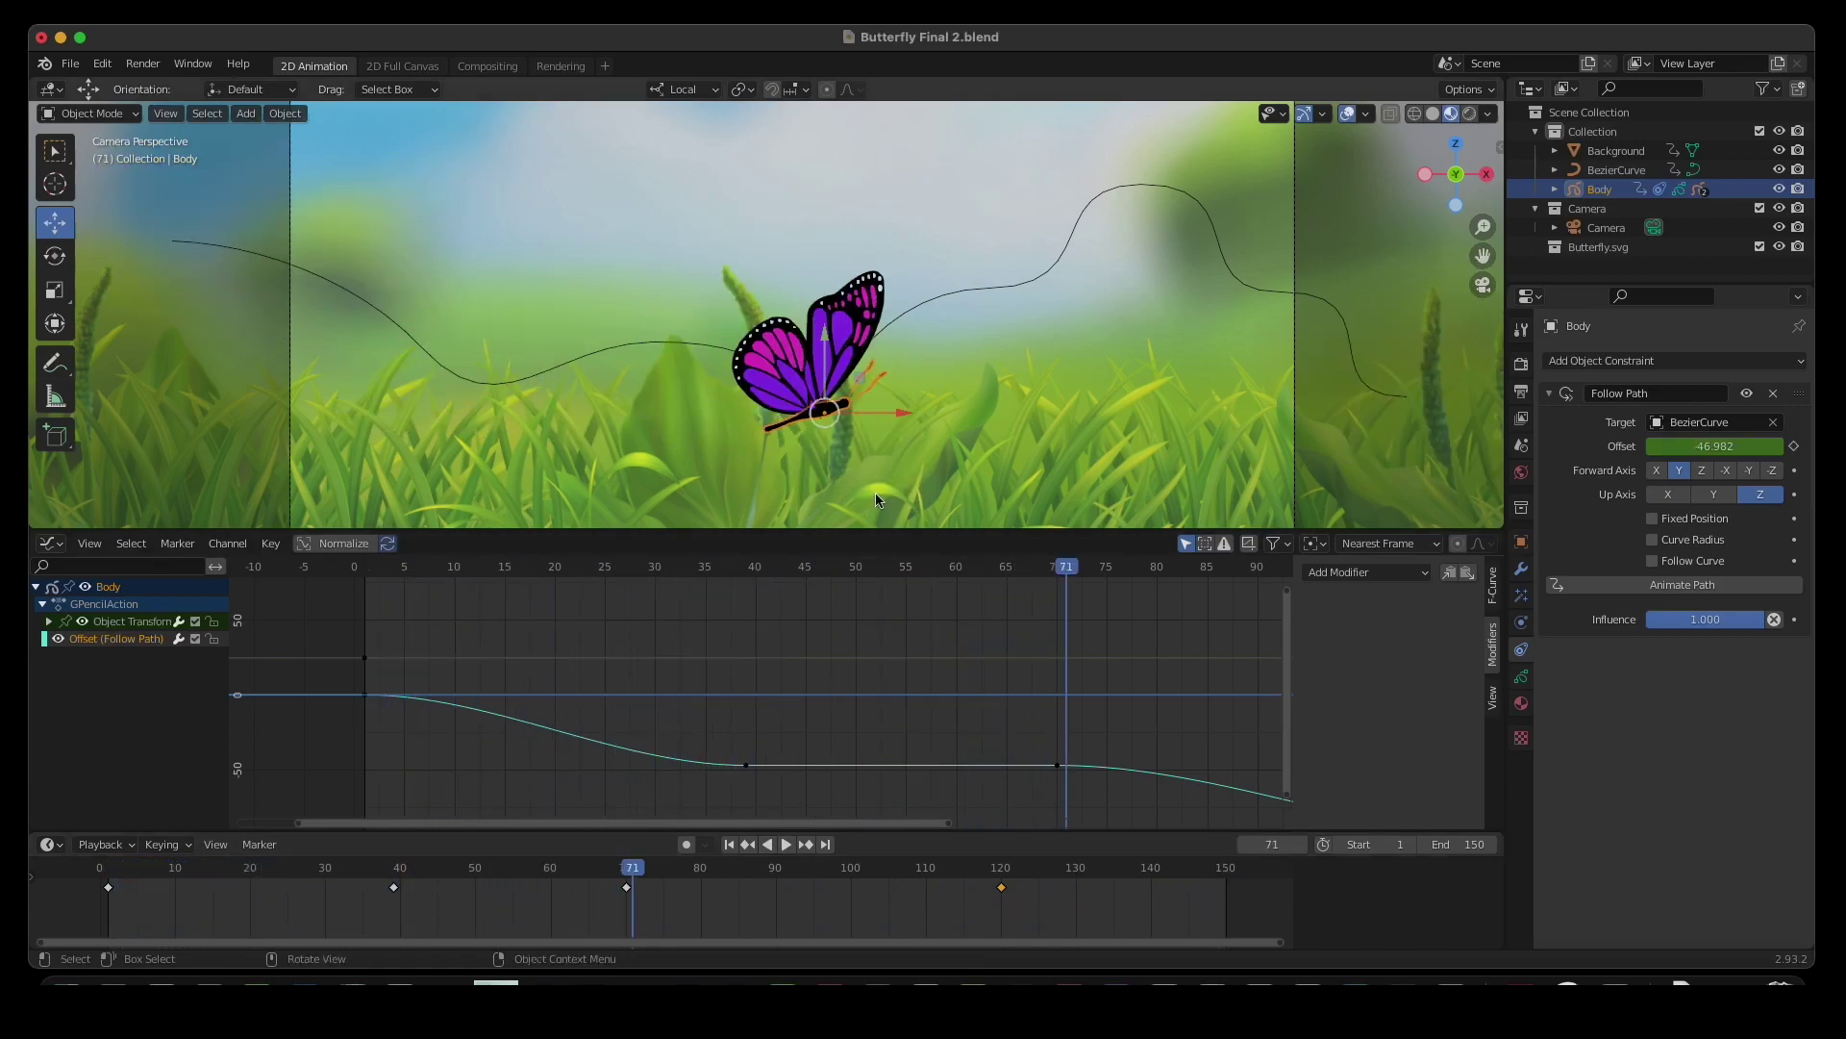
# - Select the Wing Rt object and remove the Cycles modifier from its X Euler Rotation curve
pyautogui.click(837, 307)
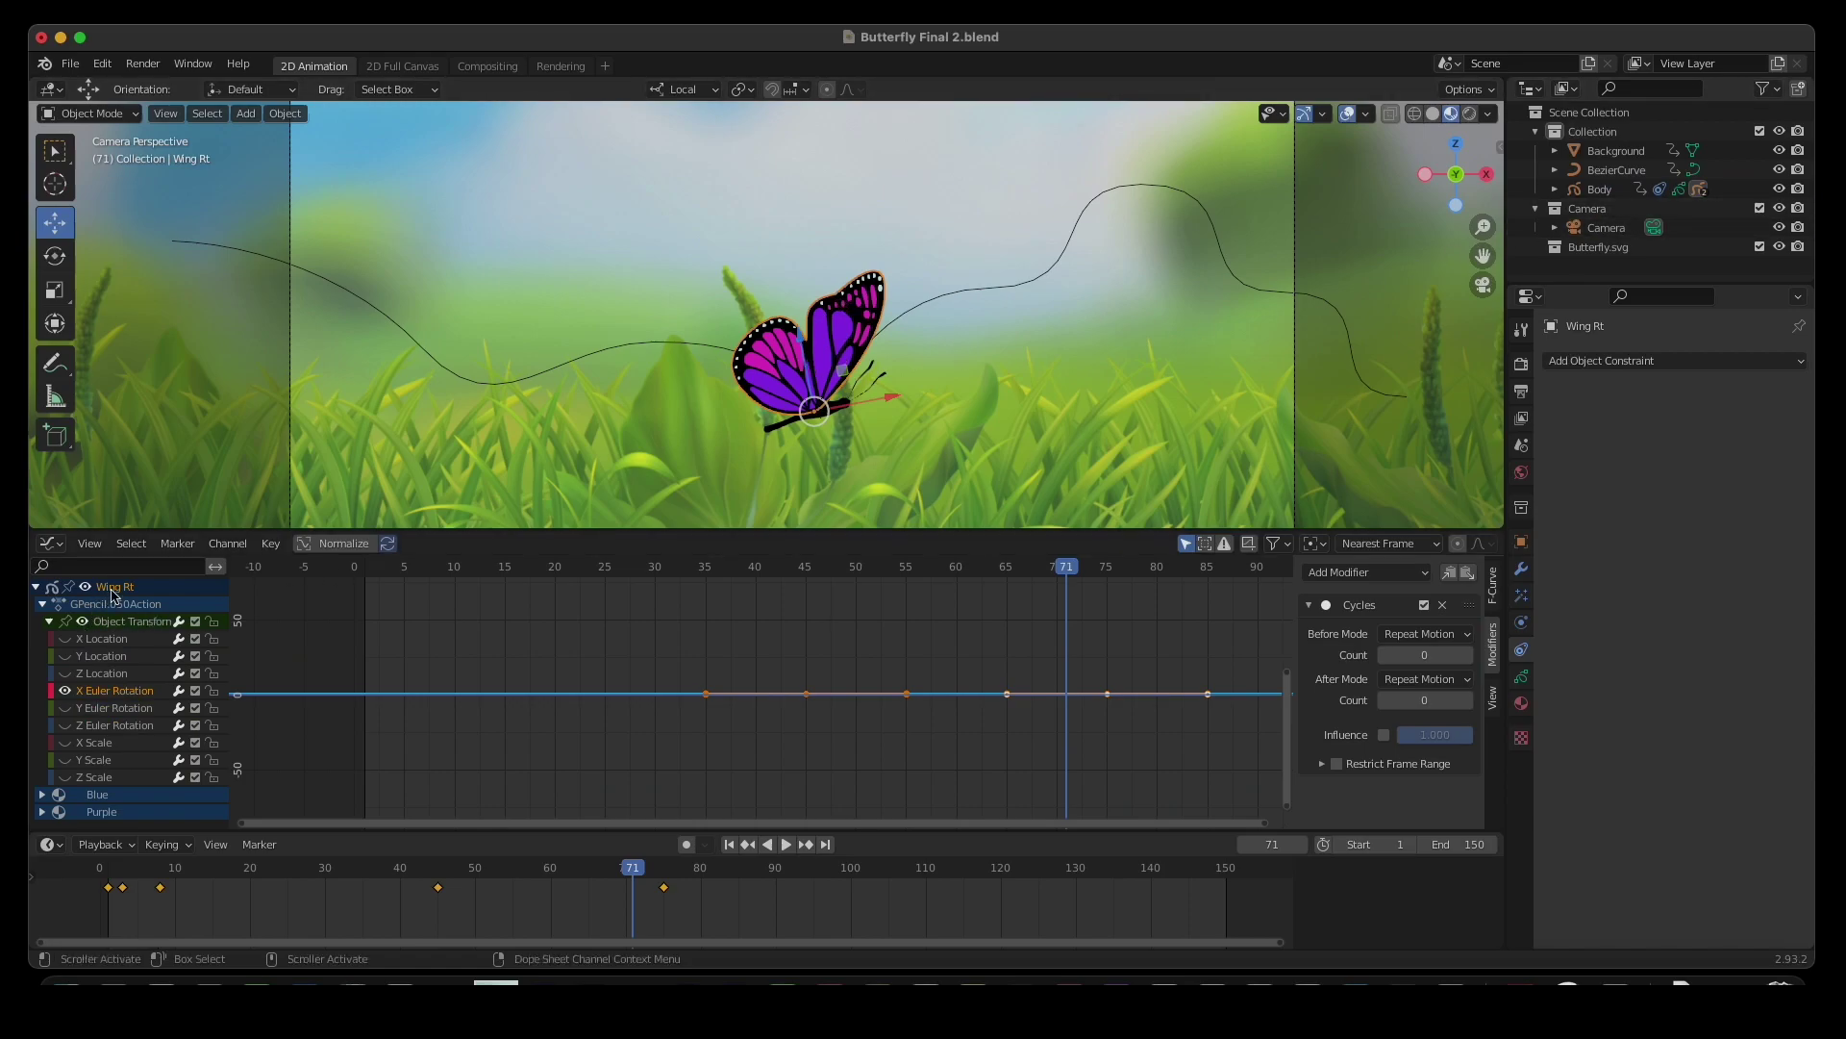
pyautogui.click(116, 693)
pyautogui.scroll(1, 662, 687)
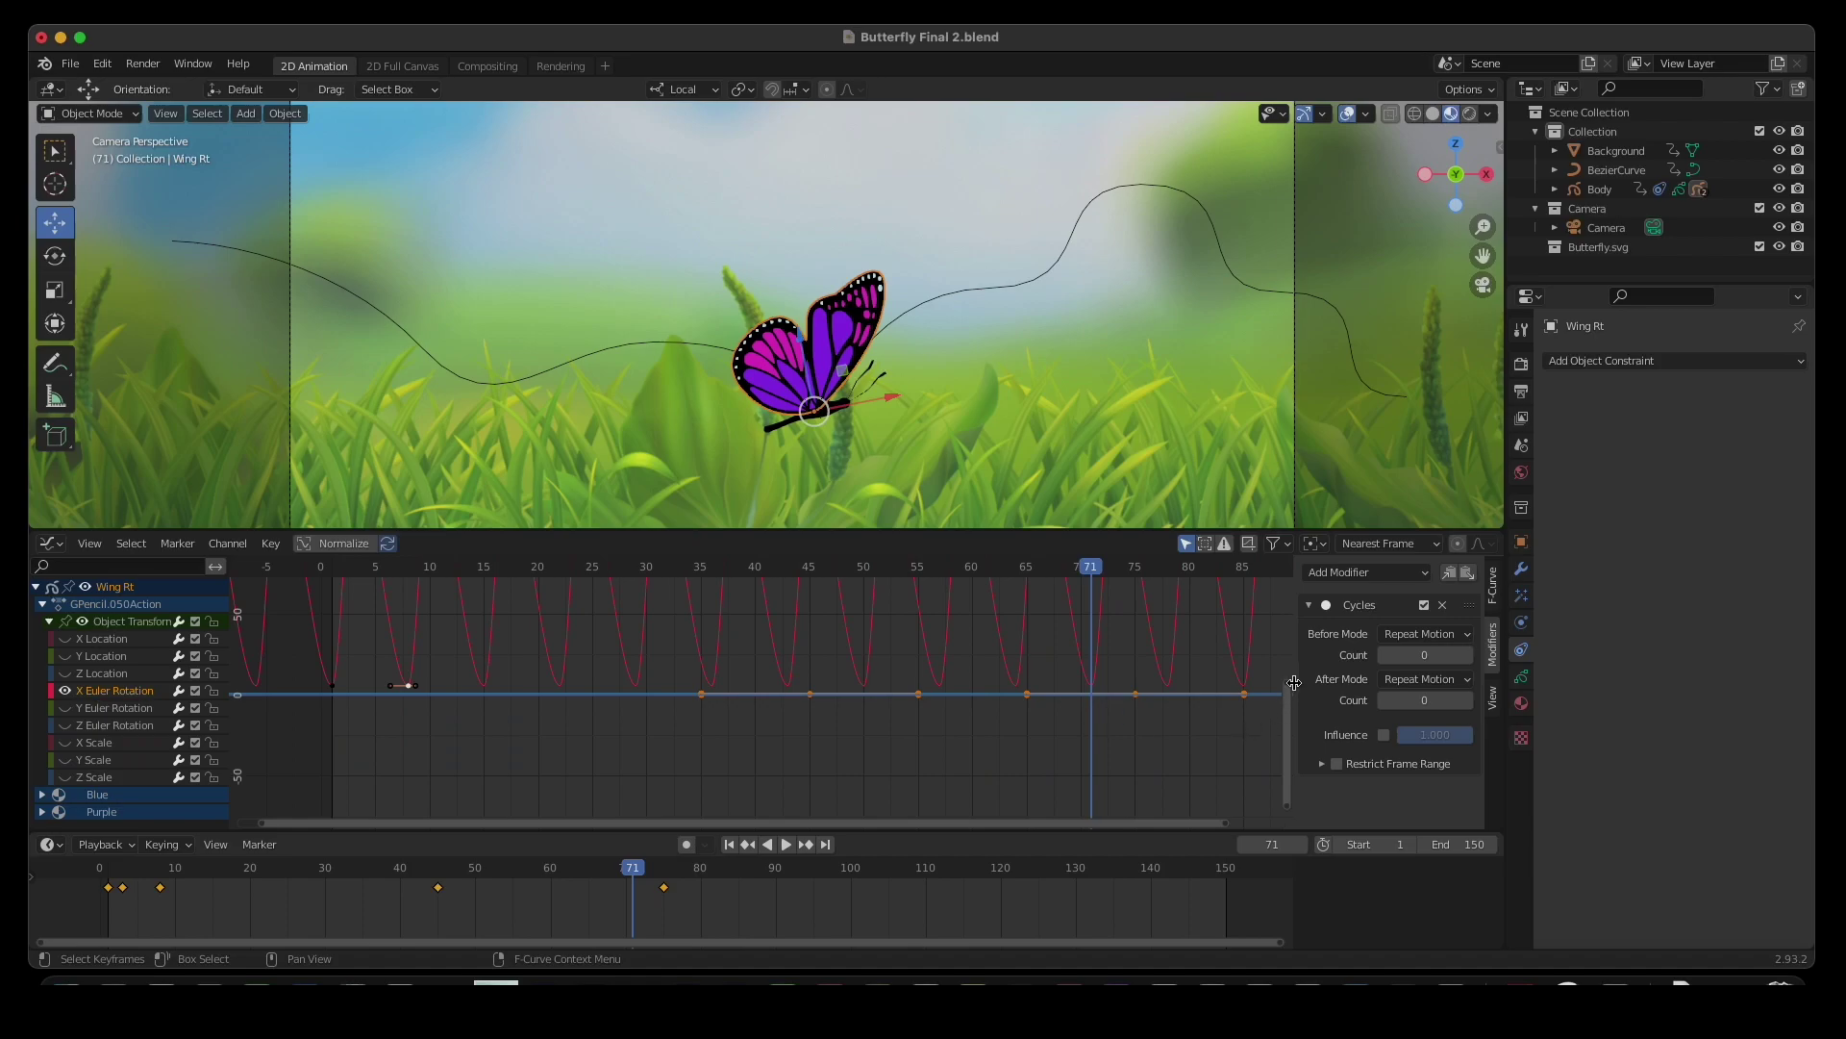
pyautogui.moveTo(1286, 689); pyautogui.dragTo(1271, 558)
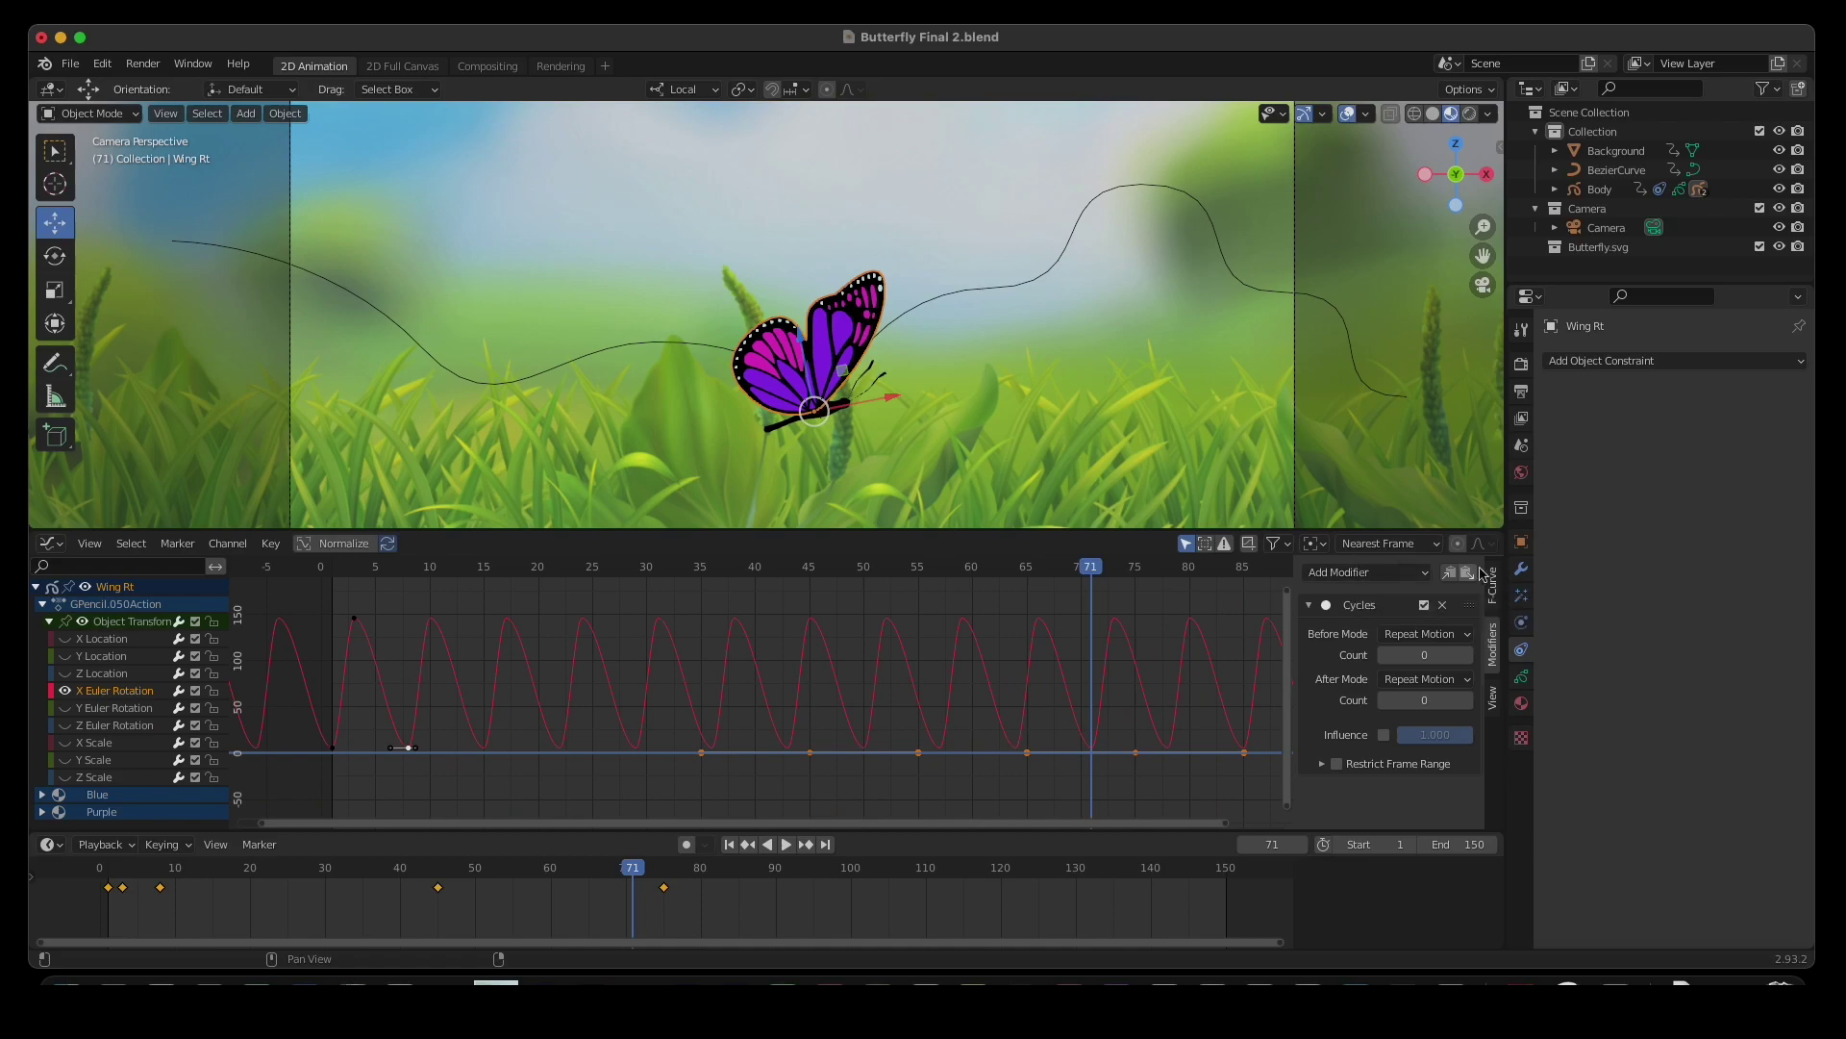
pyautogui.click(1443, 606)
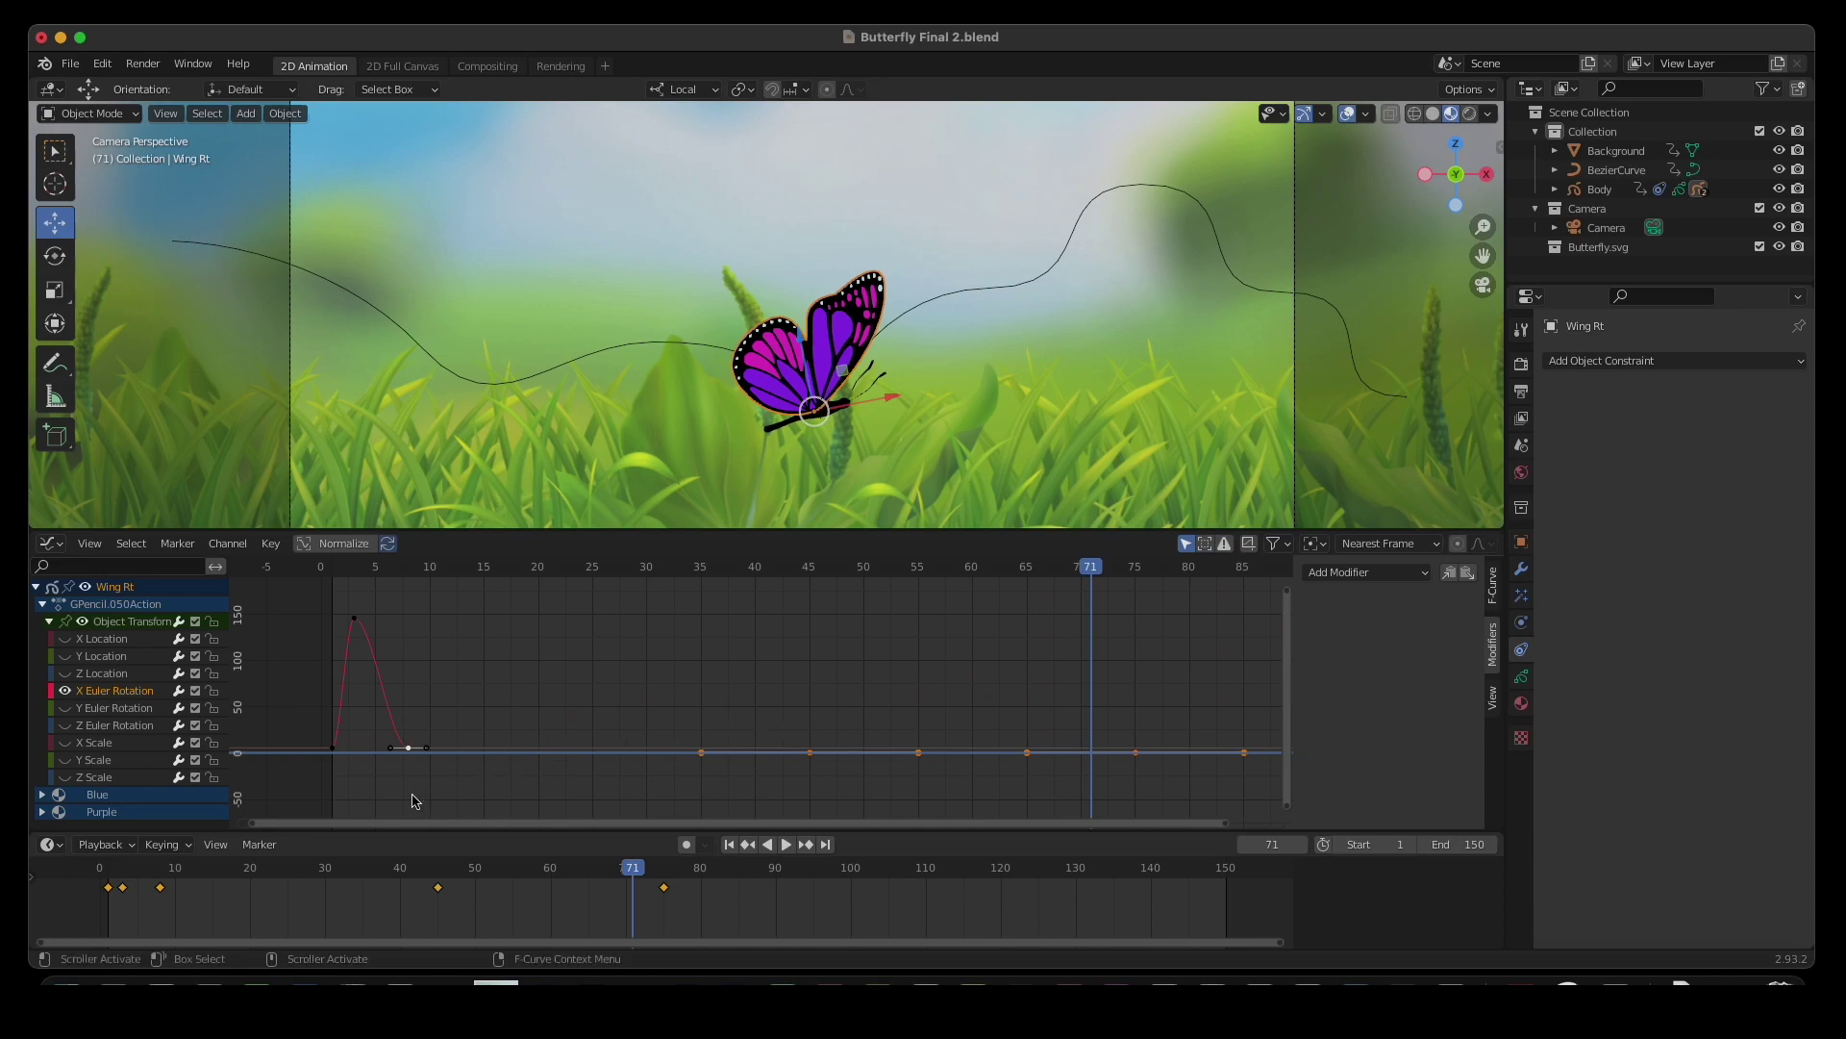
# - Copy Wing Rt's flap keyframes from frames 1 to 8 and paste them at frame 8
pyautogui.scroll(-3, 161, 916)
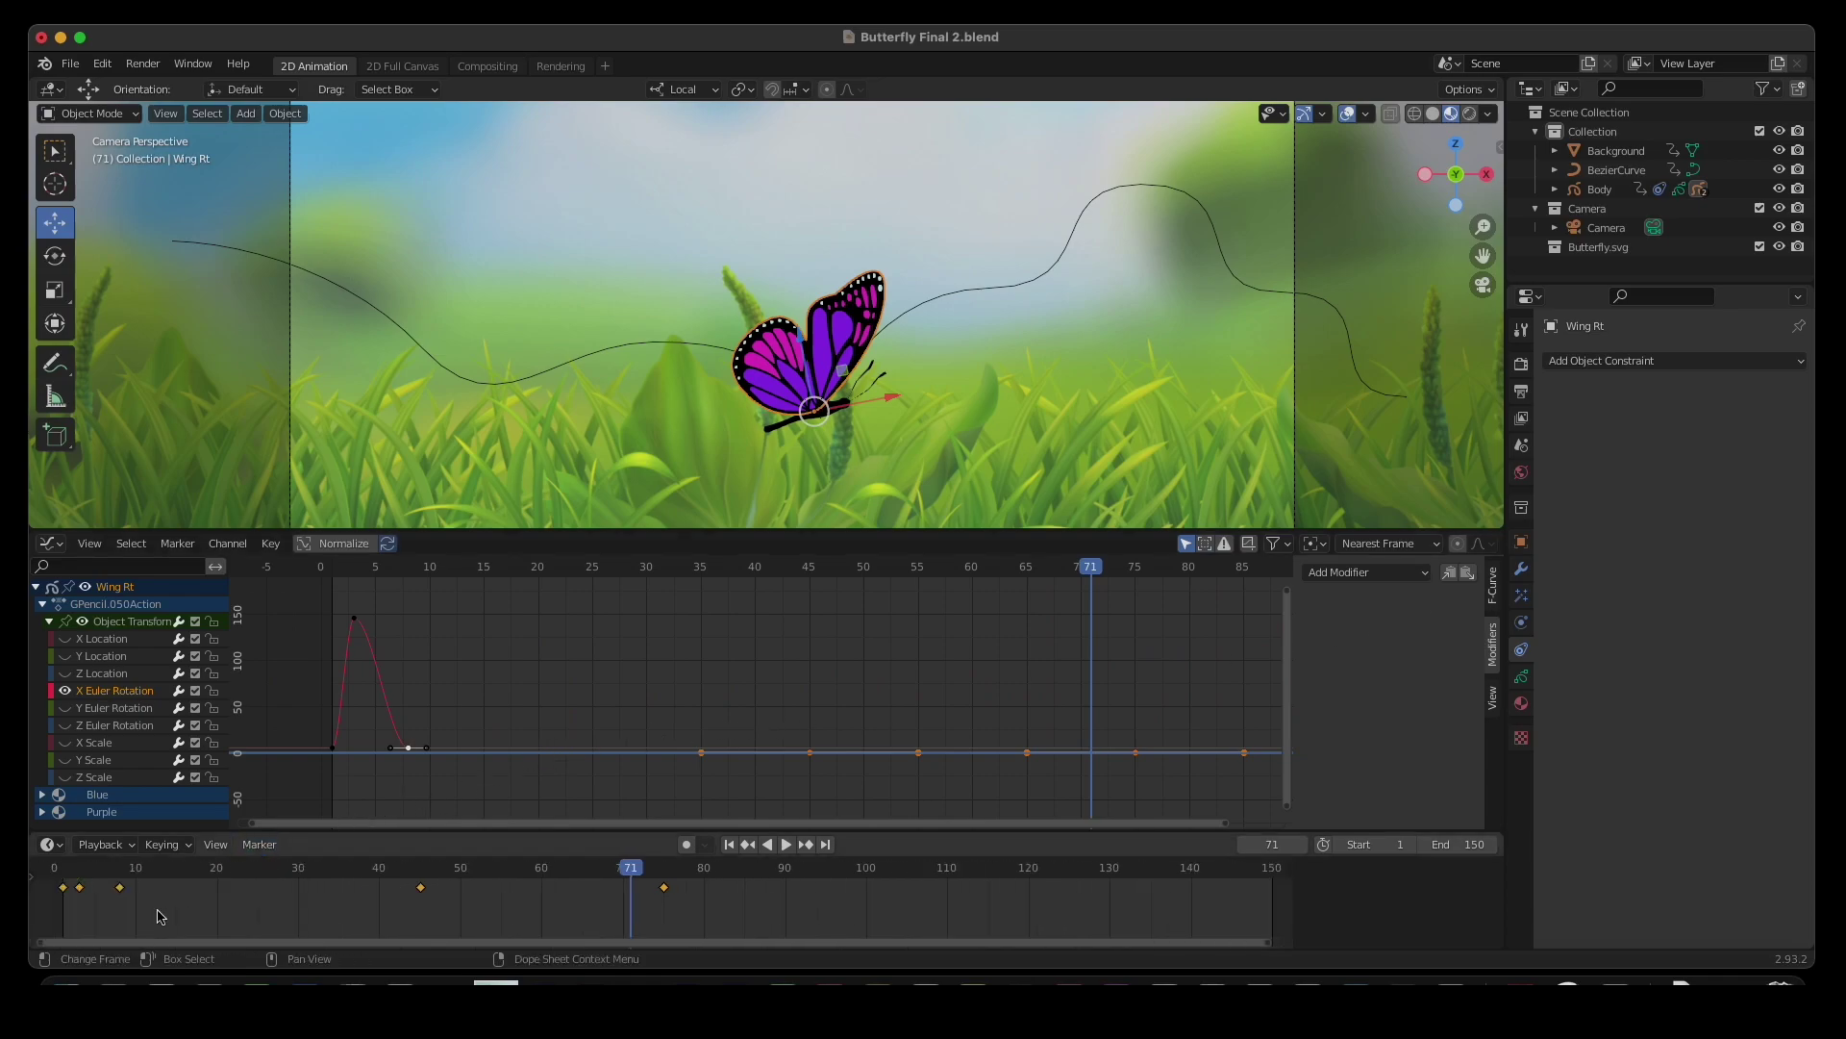
pyautogui.moveTo(207, 914); pyautogui.dragTo(119, 882)
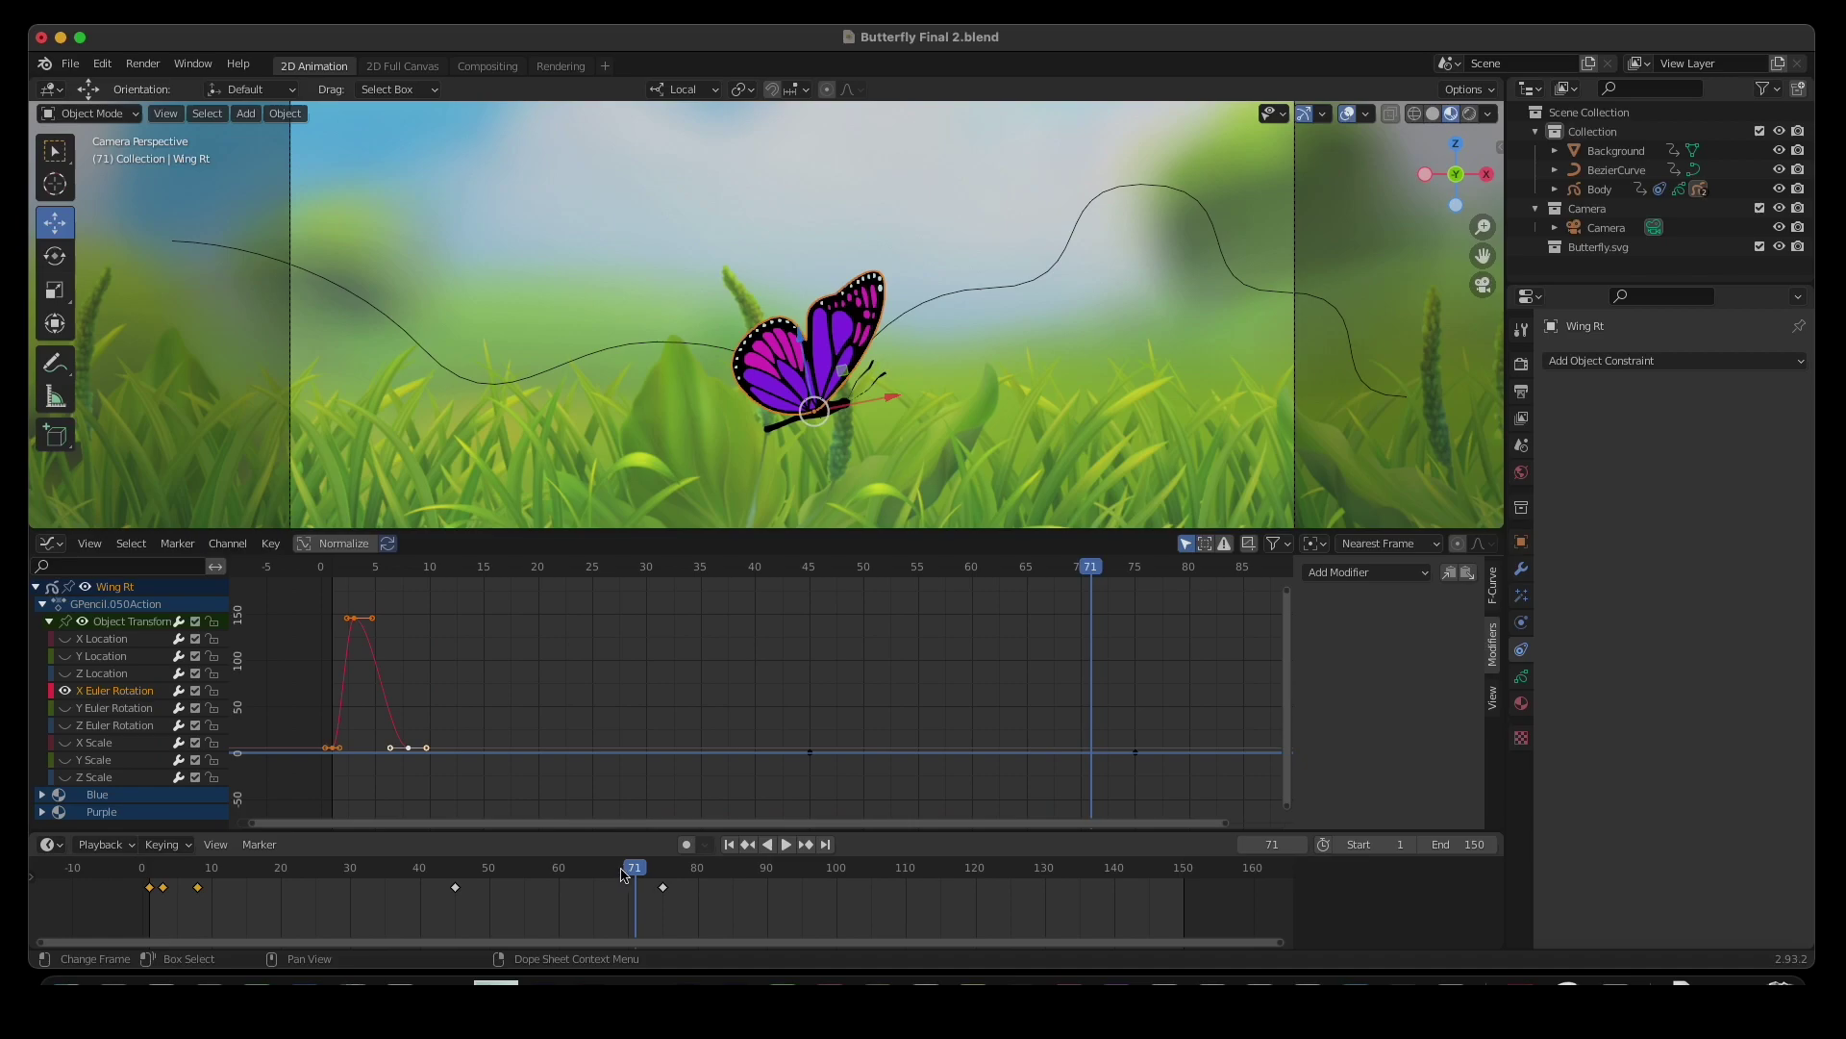
pyautogui.moveTo(634, 872); pyautogui.dragTo(432, 884)
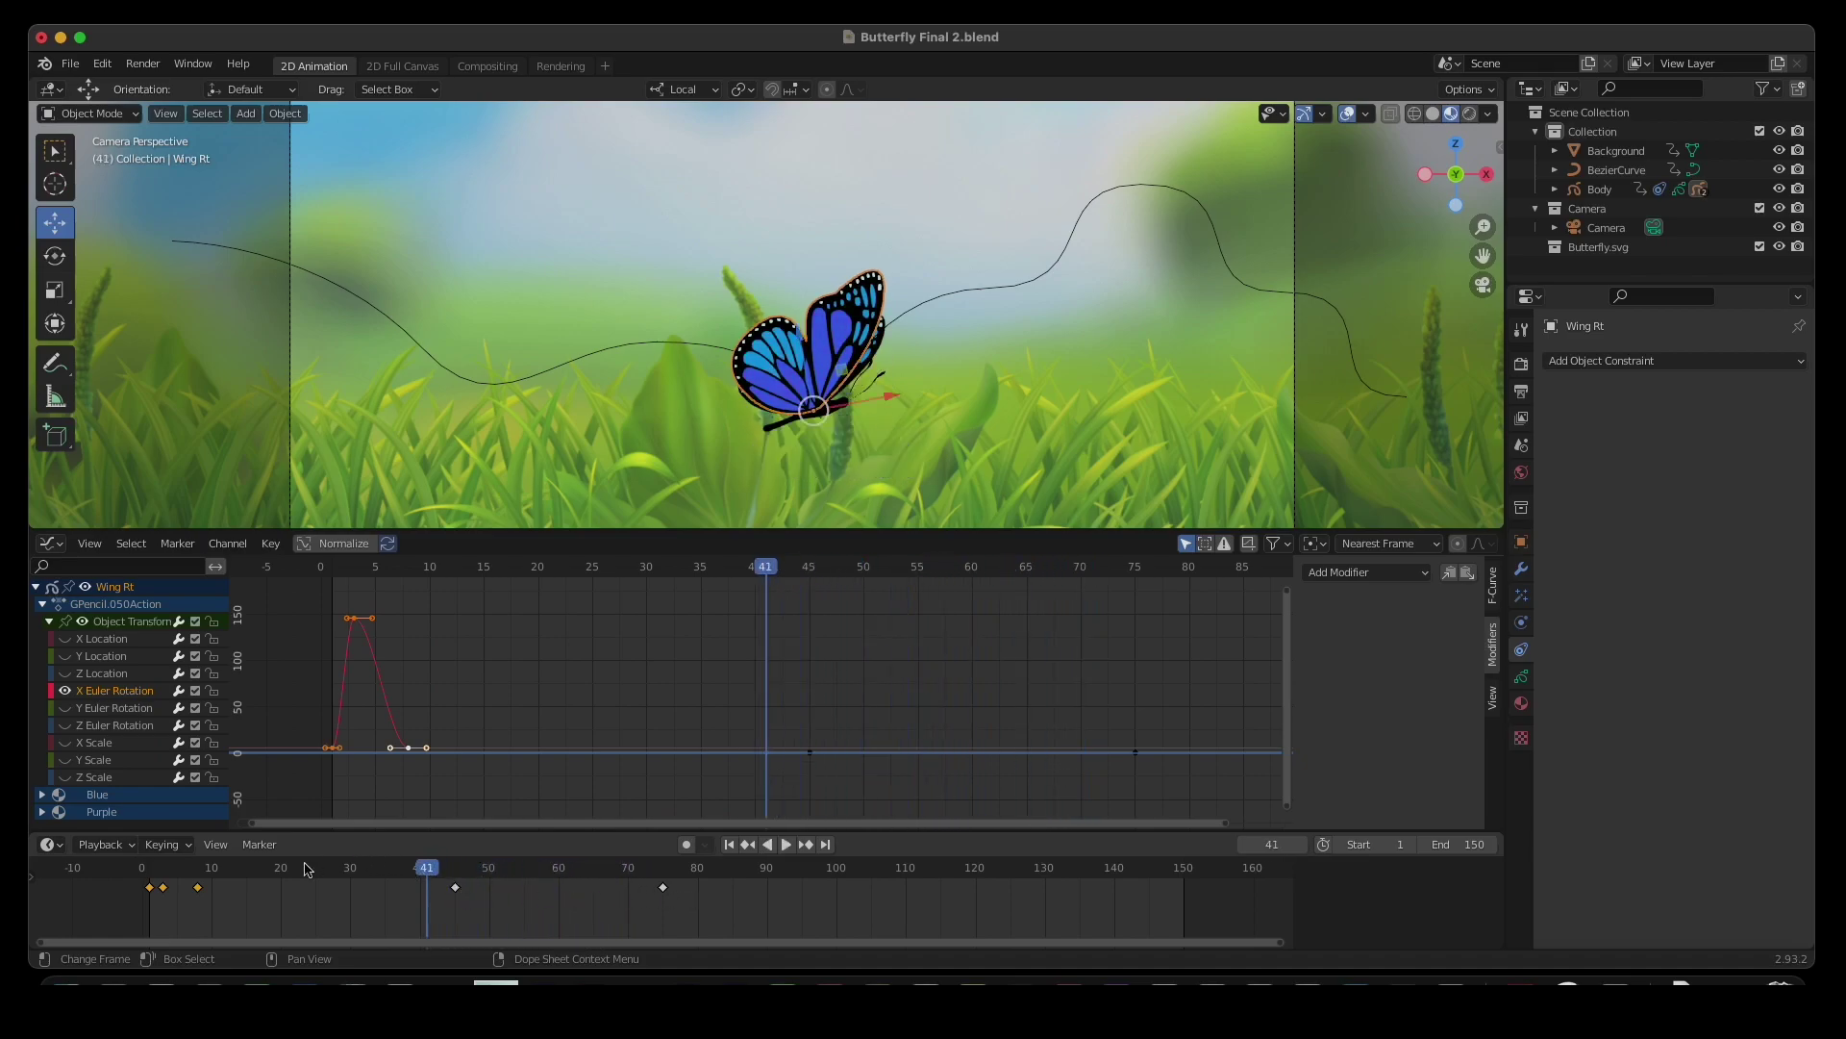
pyautogui.click(199, 875)
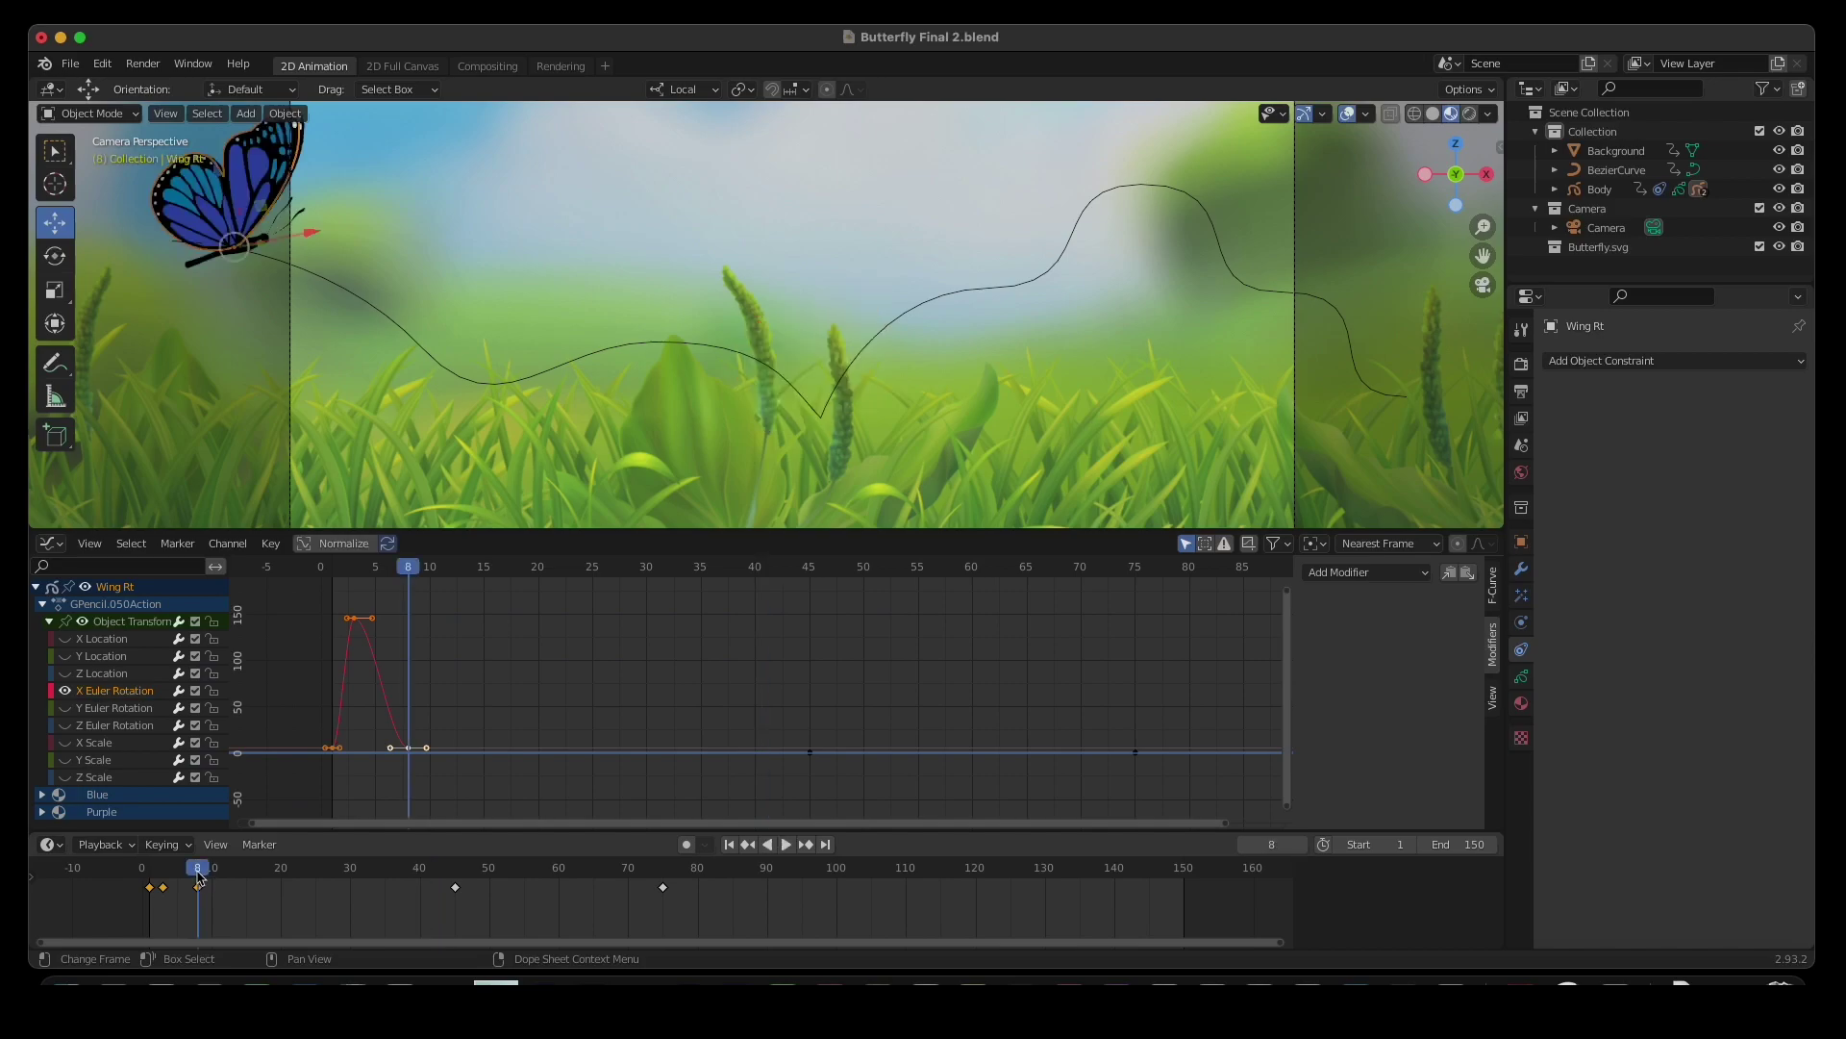
pyautogui.hotkey('ctrl', 'c')
pyautogui.hotkey('ctrl', 'v')
# - Repeat Wing Rt's copied flap keyframes at frames 15, 22, 29 and 36
pyautogui.click(248, 878)
pyautogui.hotkey('shift', 'd')
pyautogui.click(299, 886)
pyautogui.click(295, 868)
pyautogui.hotkey('shift', 'd')
pyautogui.click(342, 883)
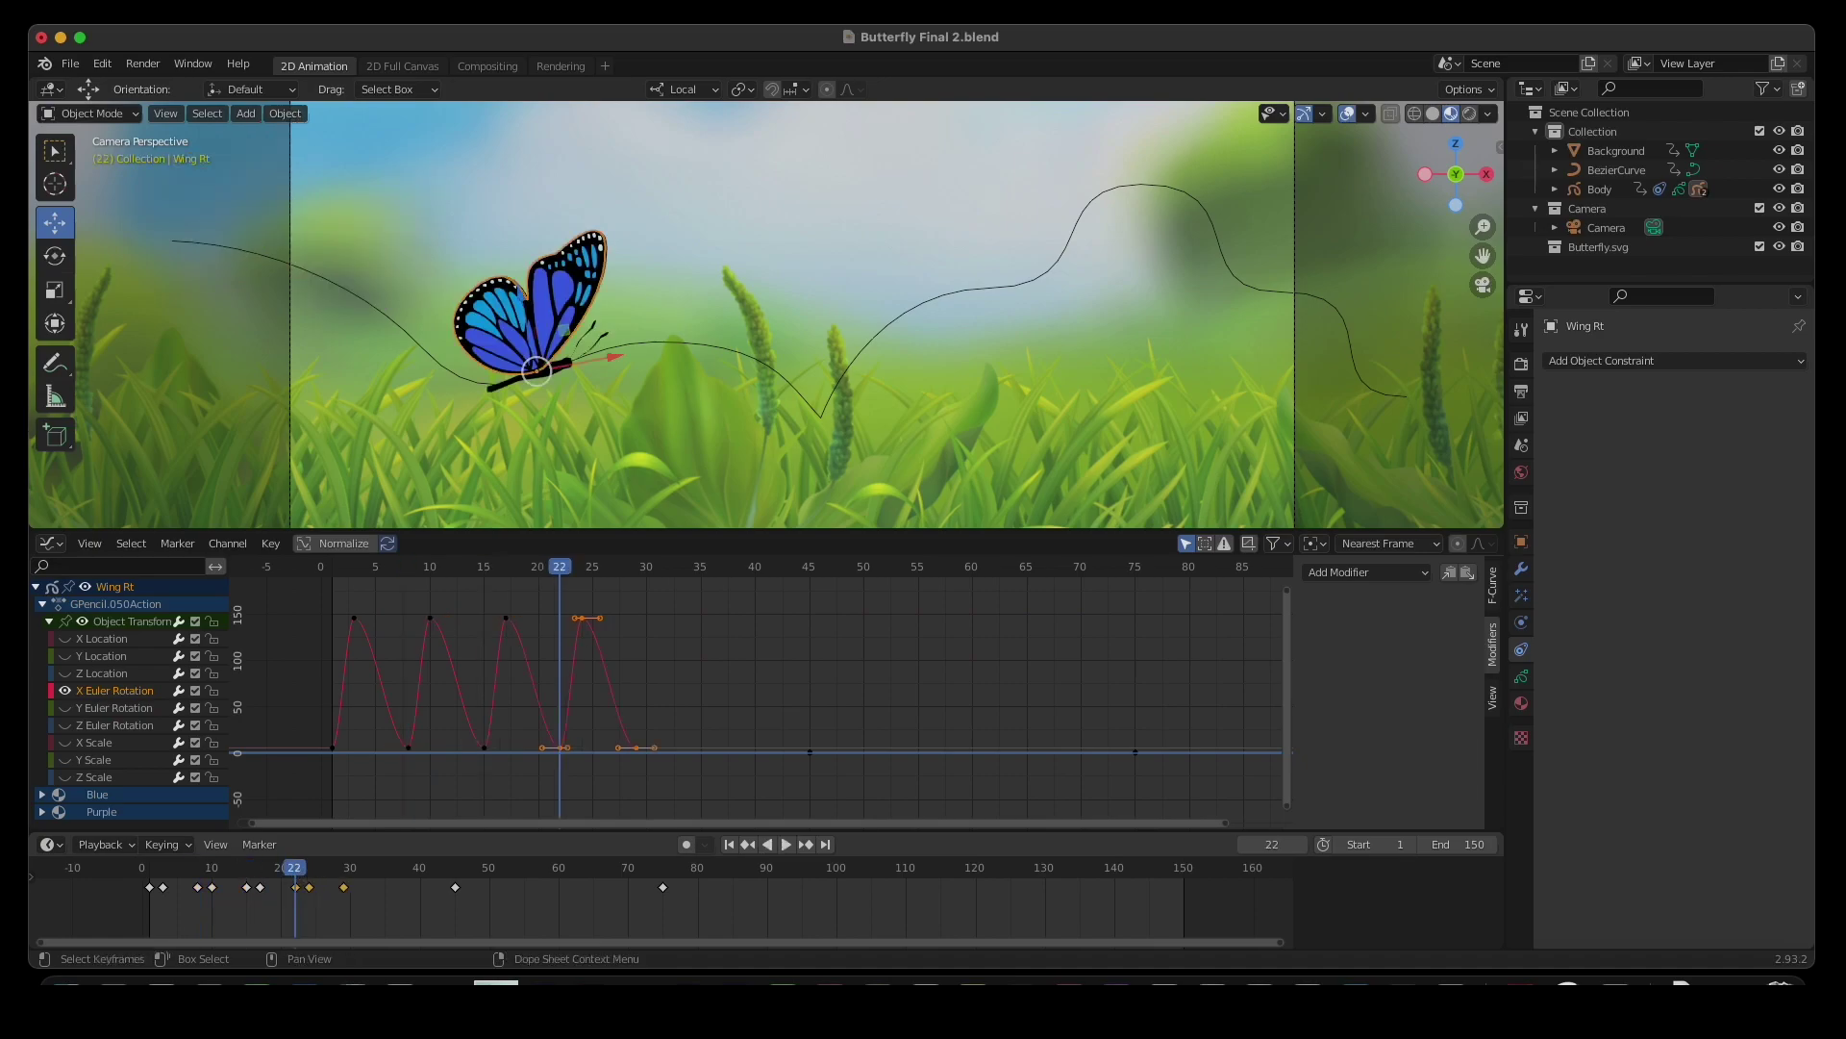
pyautogui.click(343, 869)
pyautogui.hotkey('shift', 'd')
pyautogui.click(381, 878)
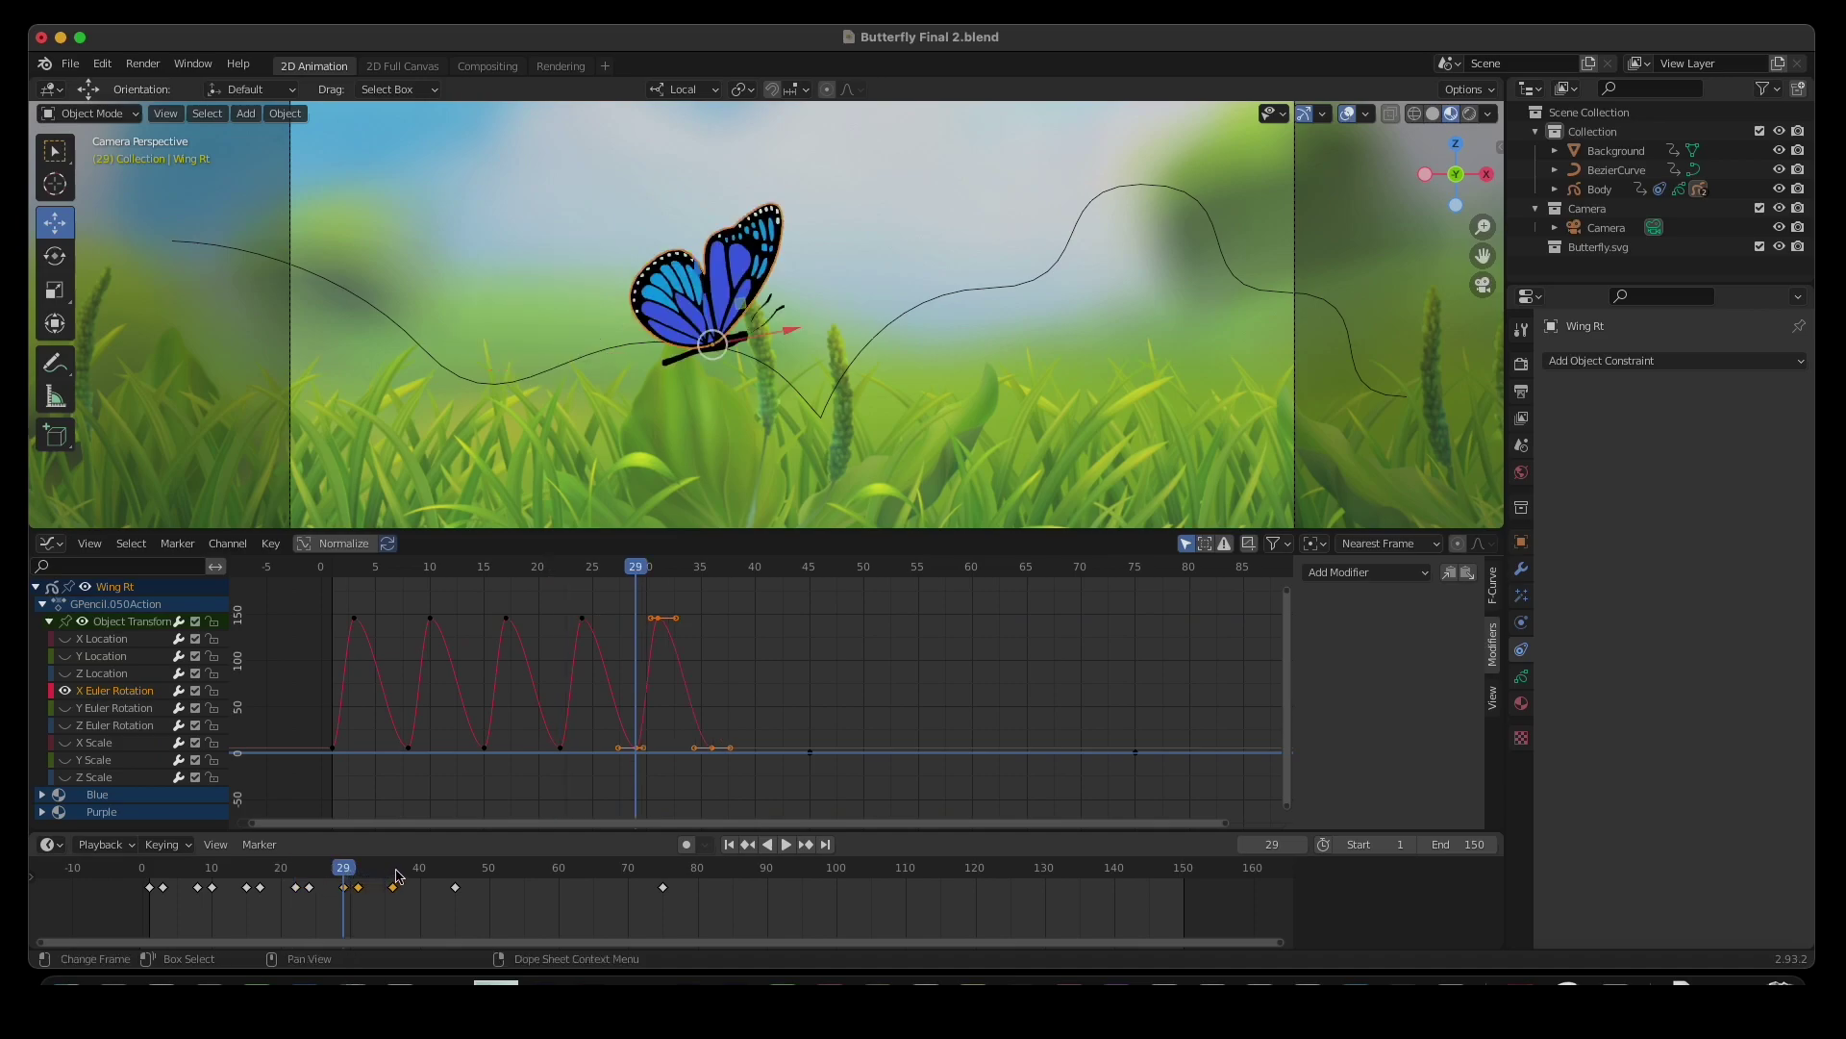
pyautogui.click(394, 870)
pyautogui.moveTo(394, 884); pyautogui.dragTo(441, 884)
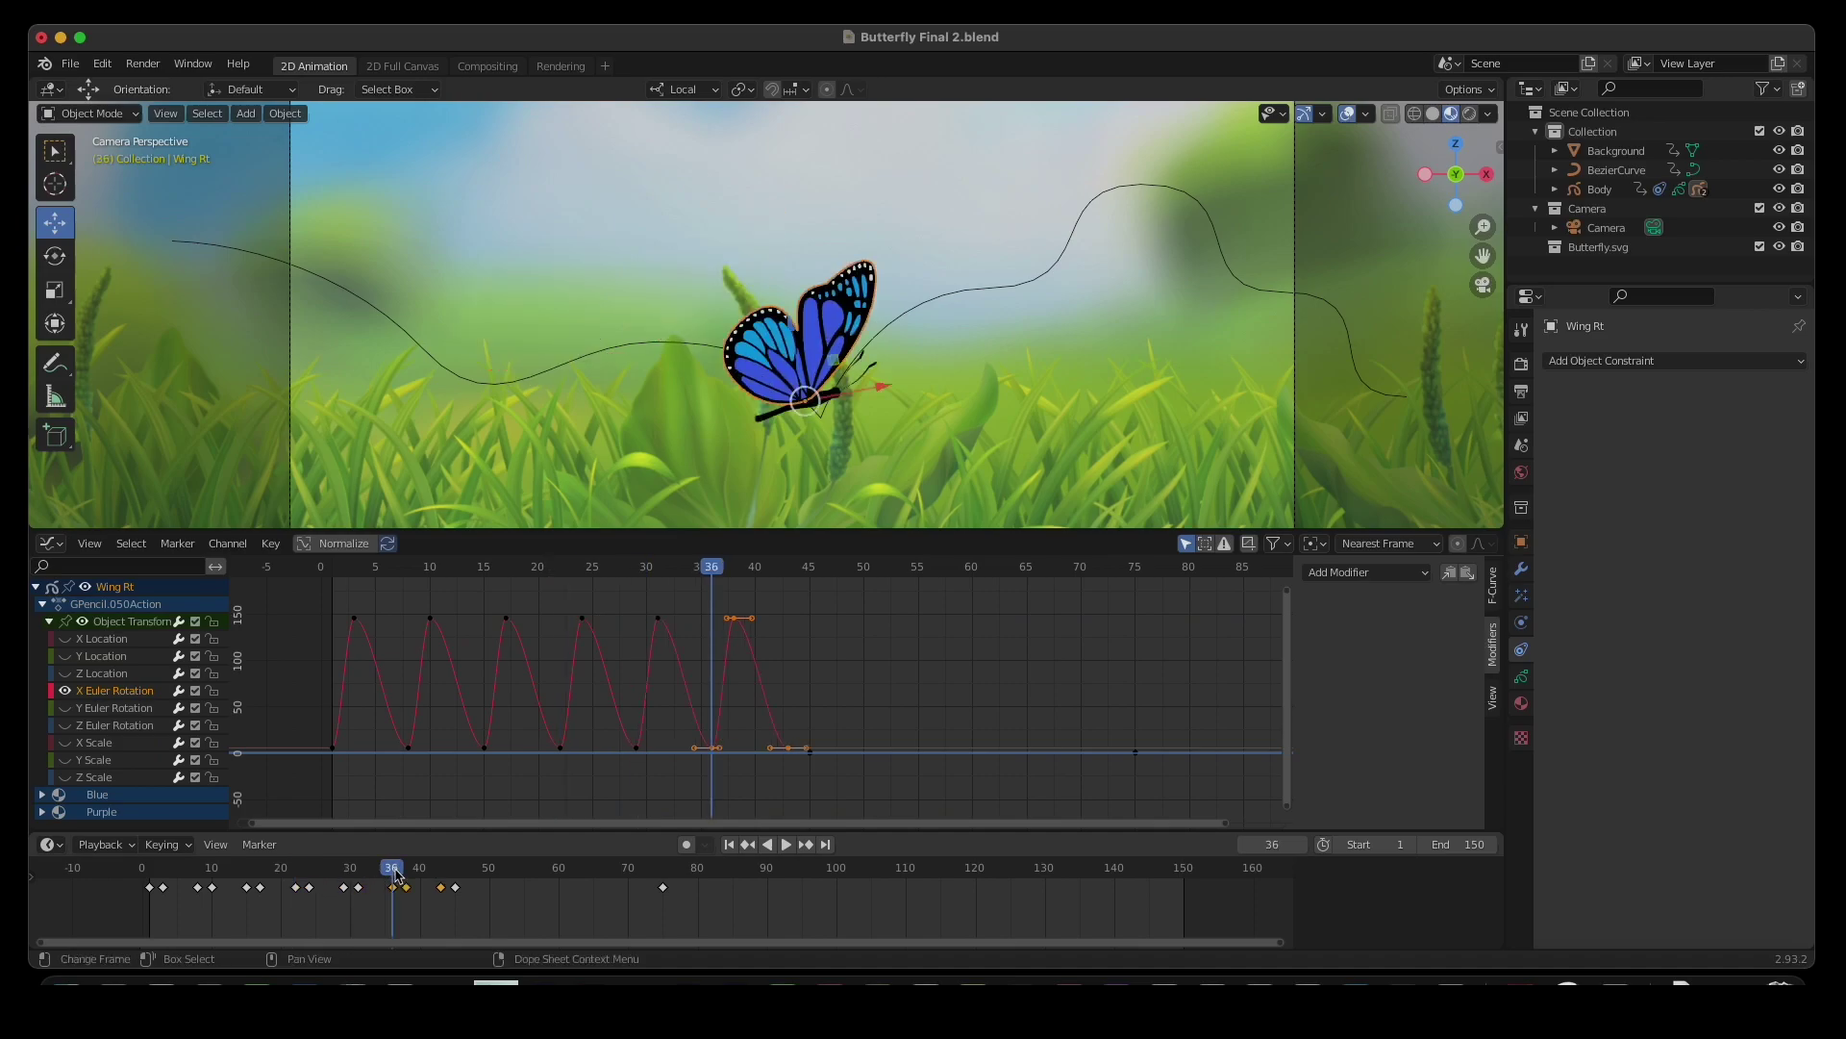
# - Play the animation from frame 1 to review the right wing's flapping up to the dip
pyautogui.moveTo(720, 565); pyautogui.dragTo(338, 570)
pyautogui.press('space')
pyautogui.press('Escape')
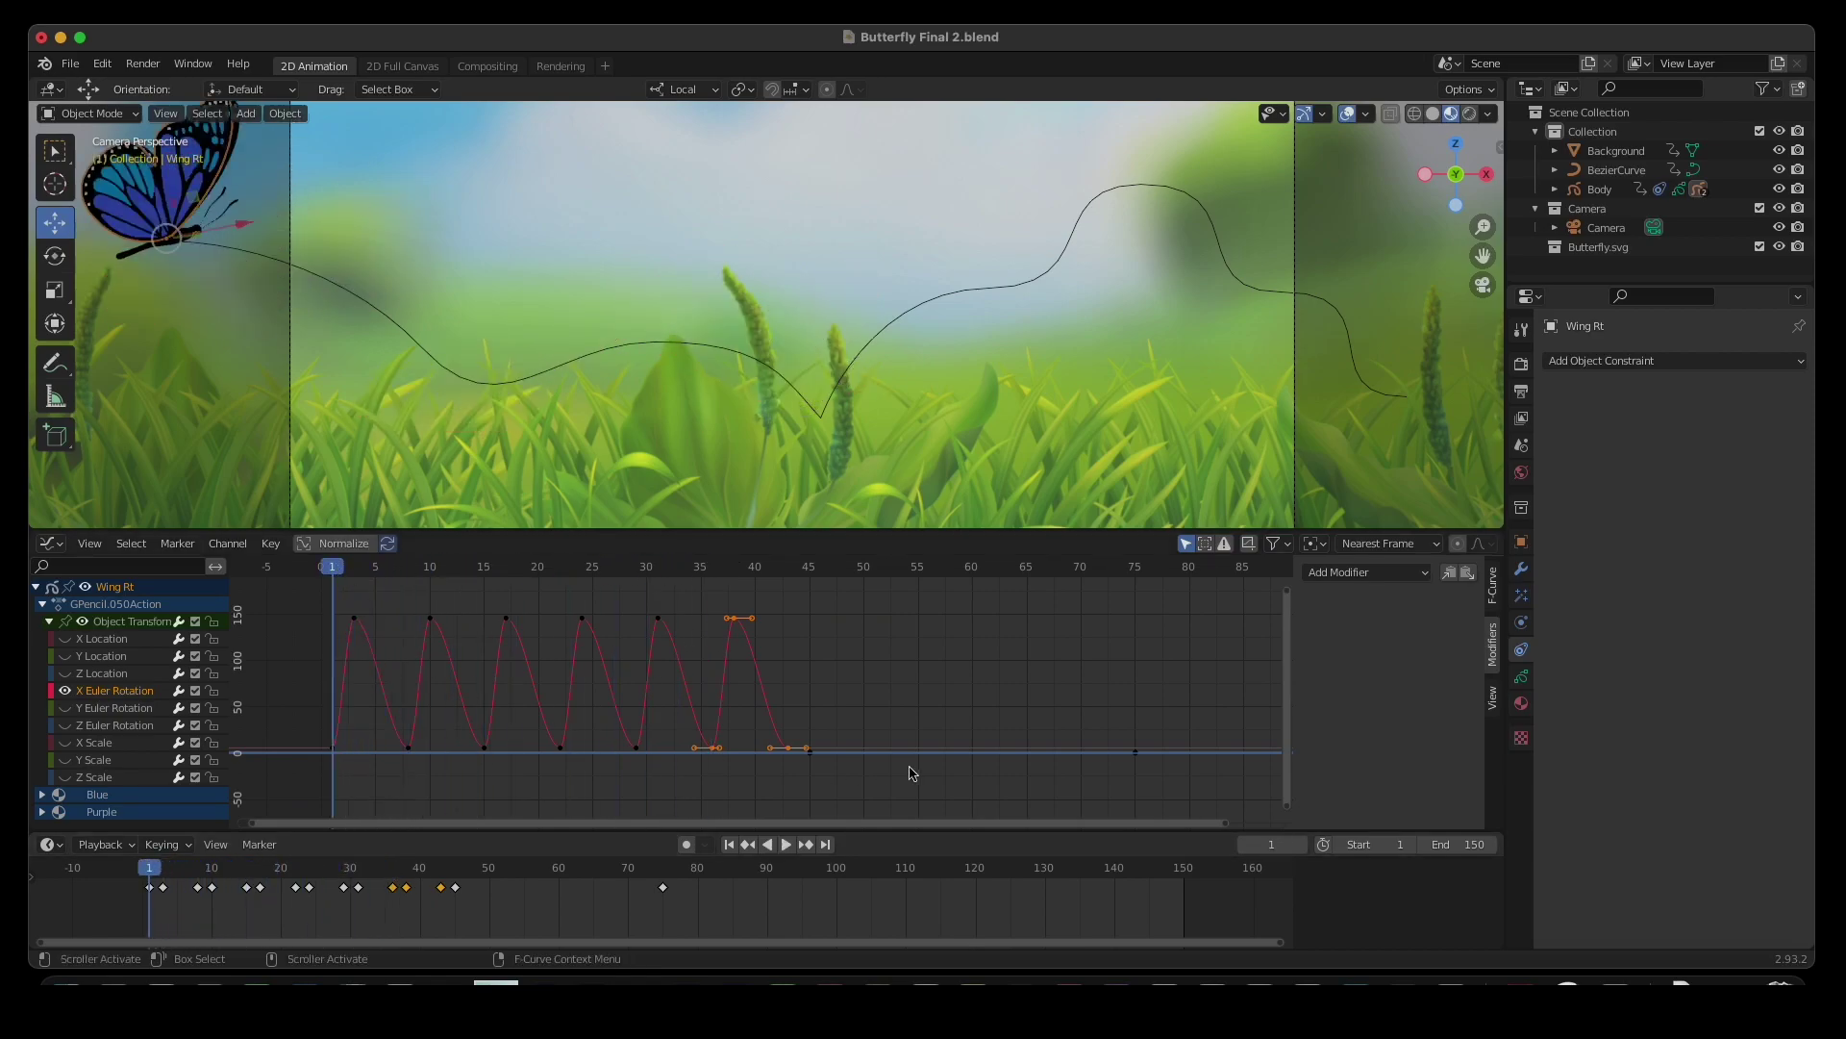
pyautogui.click(786, 844)
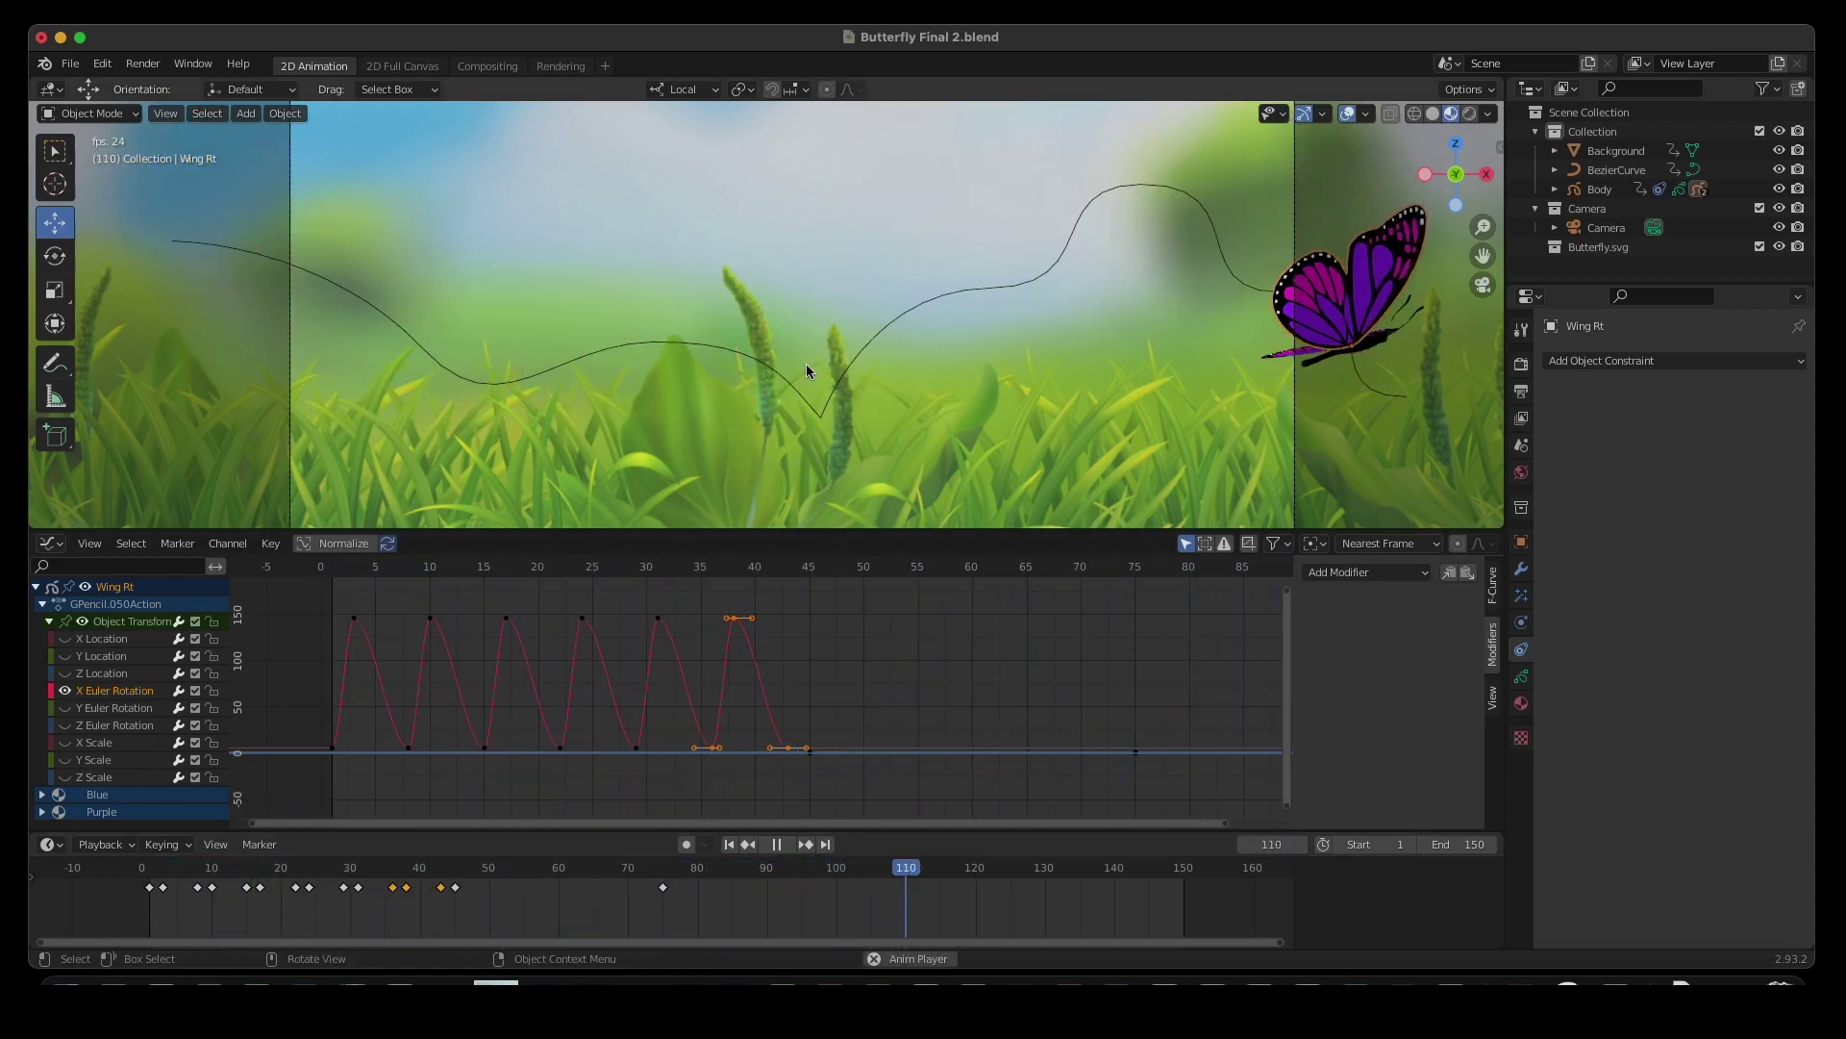
pyautogui.press('space')
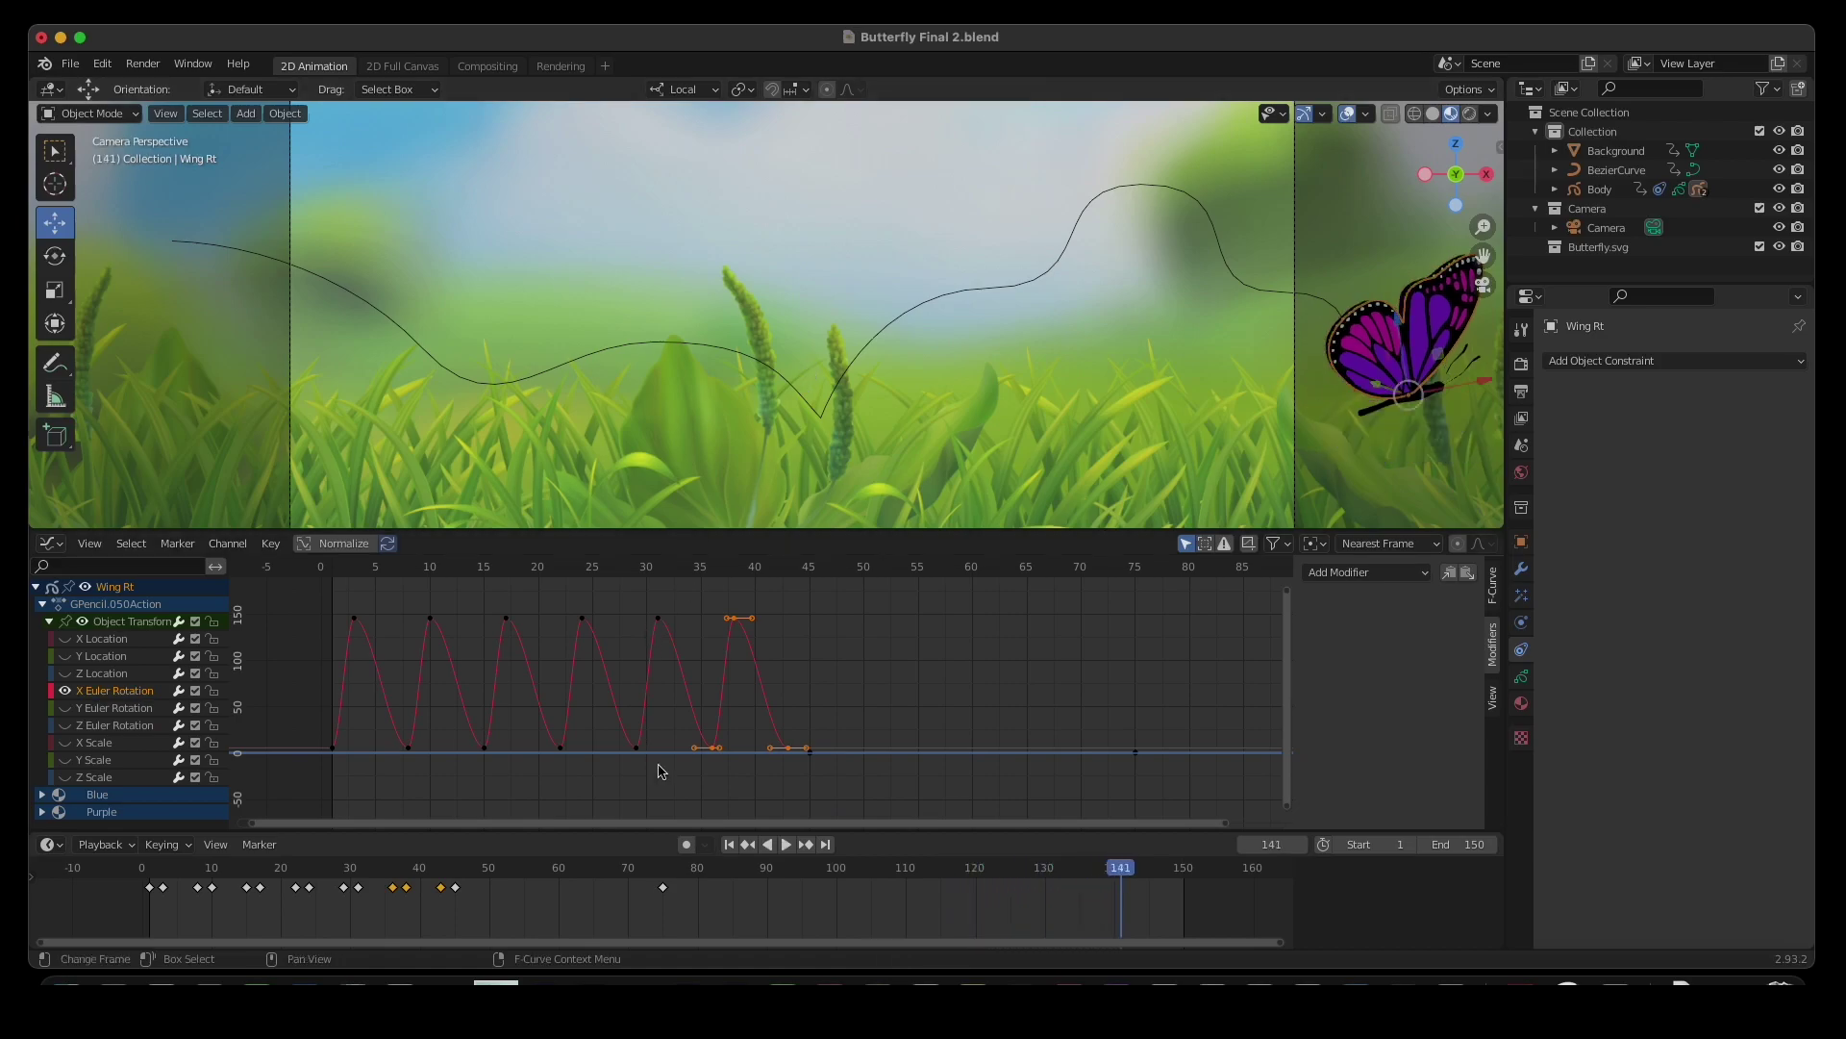
# - Paste Wing Rt's copied flap keyframes at frames 70, 77 and 84 so the flapping resumes after the pause
pyautogui.click(700, 878)
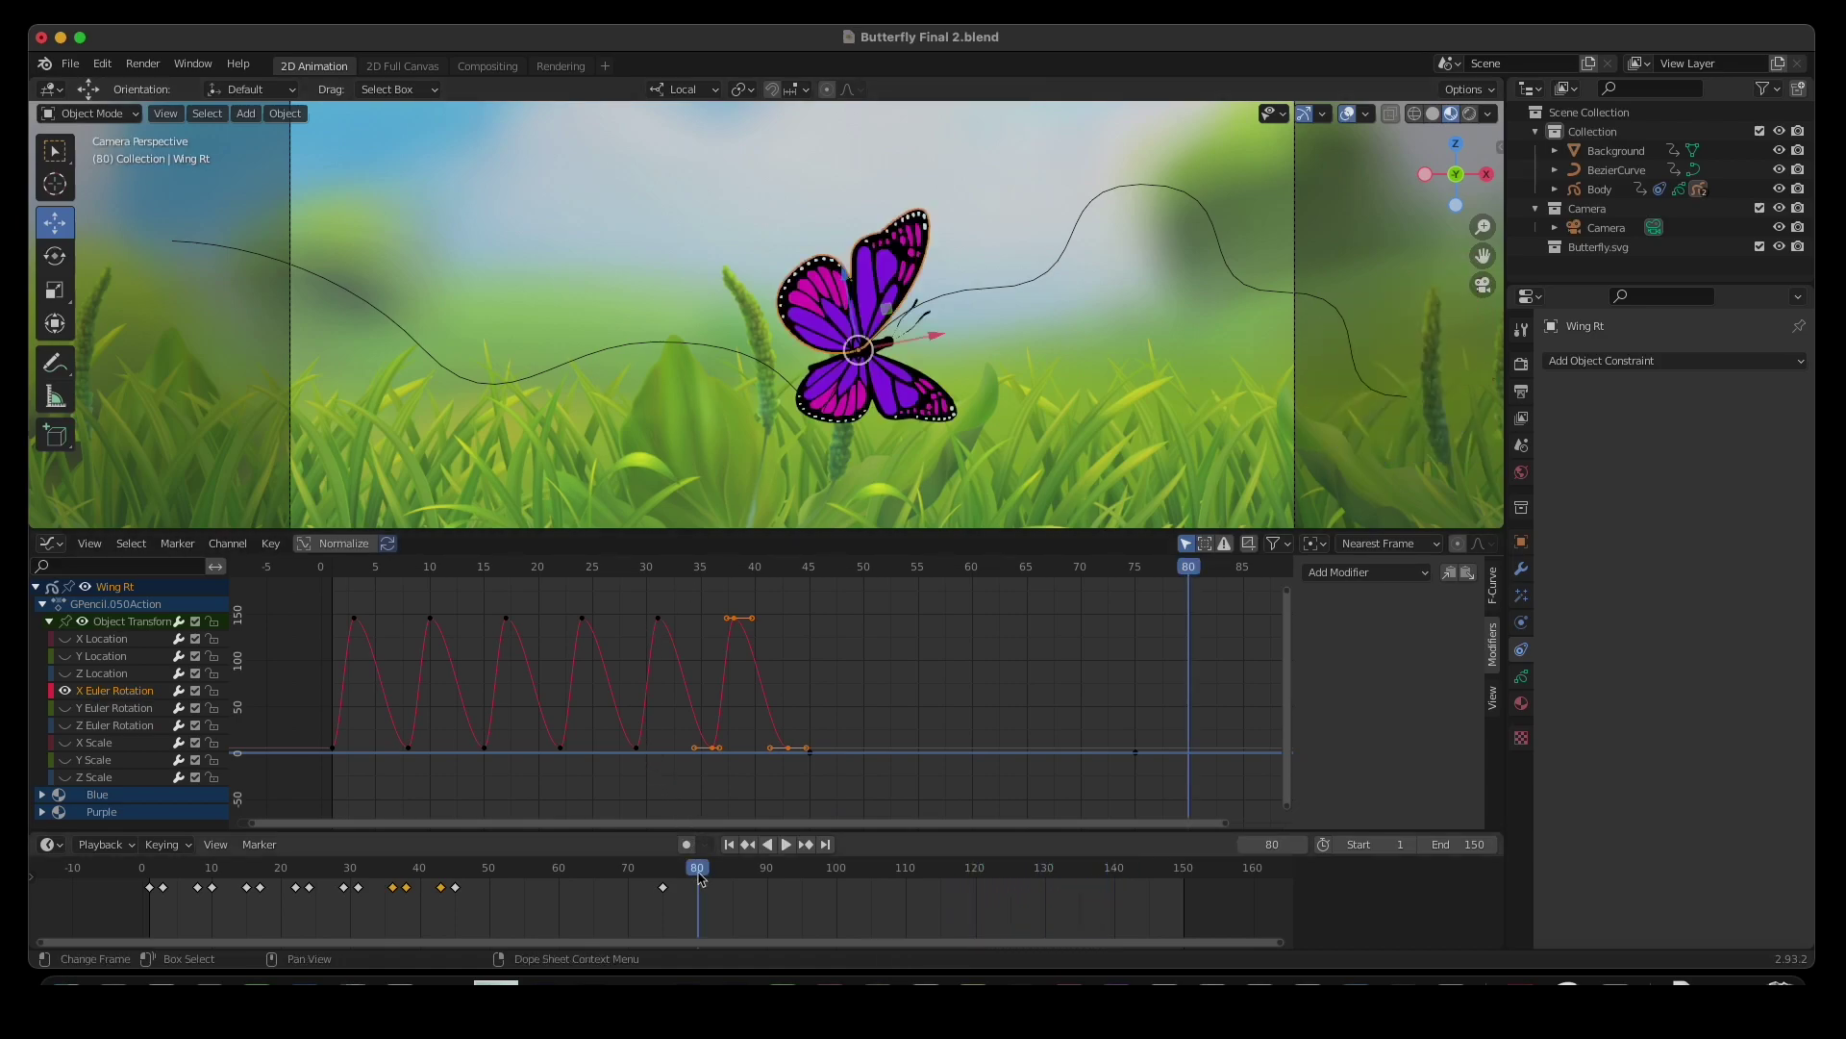
pyautogui.moveTo(700, 877); pyautogui.dragTo(630, 871)
pyautogui.hotkey('ctrl', 'v')
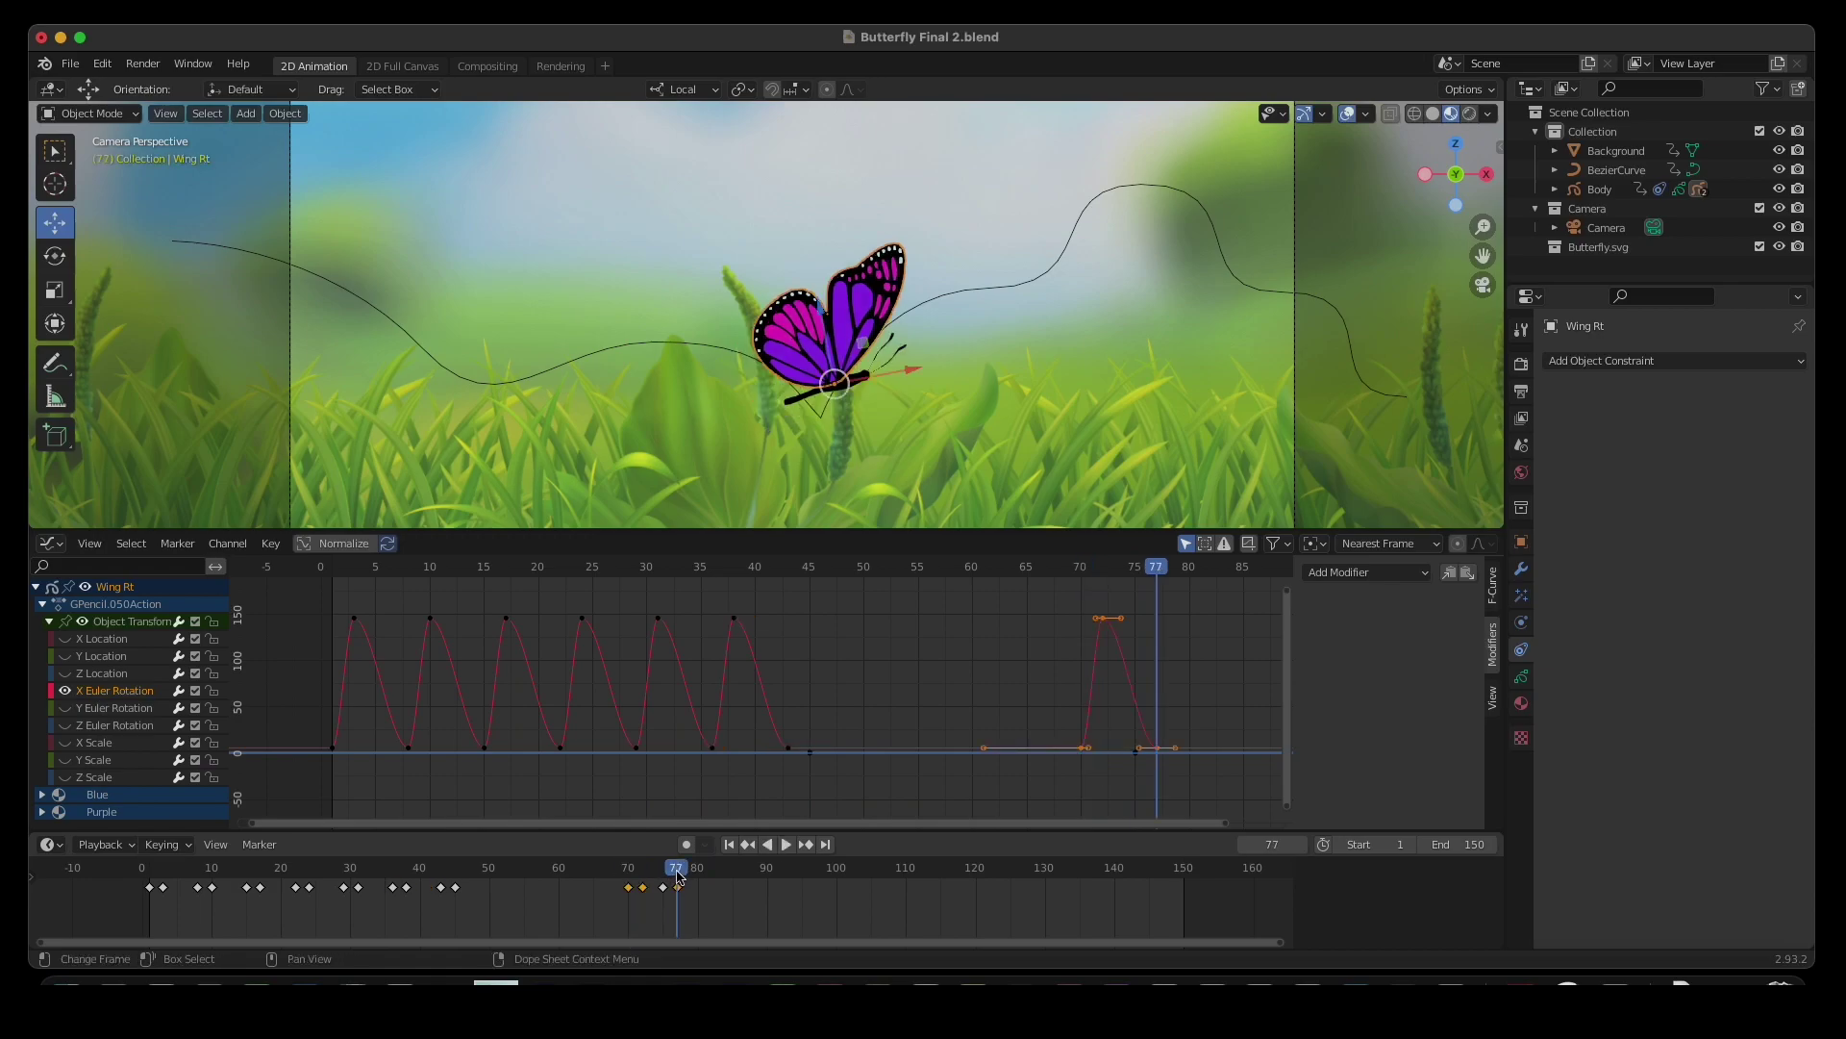
pyautogui.moveTo(679, 877); pyautogui.dragTo(714, 872)
pyautogui.click(724, 872)
pyautogui.hotkey('ctrl', 'v')
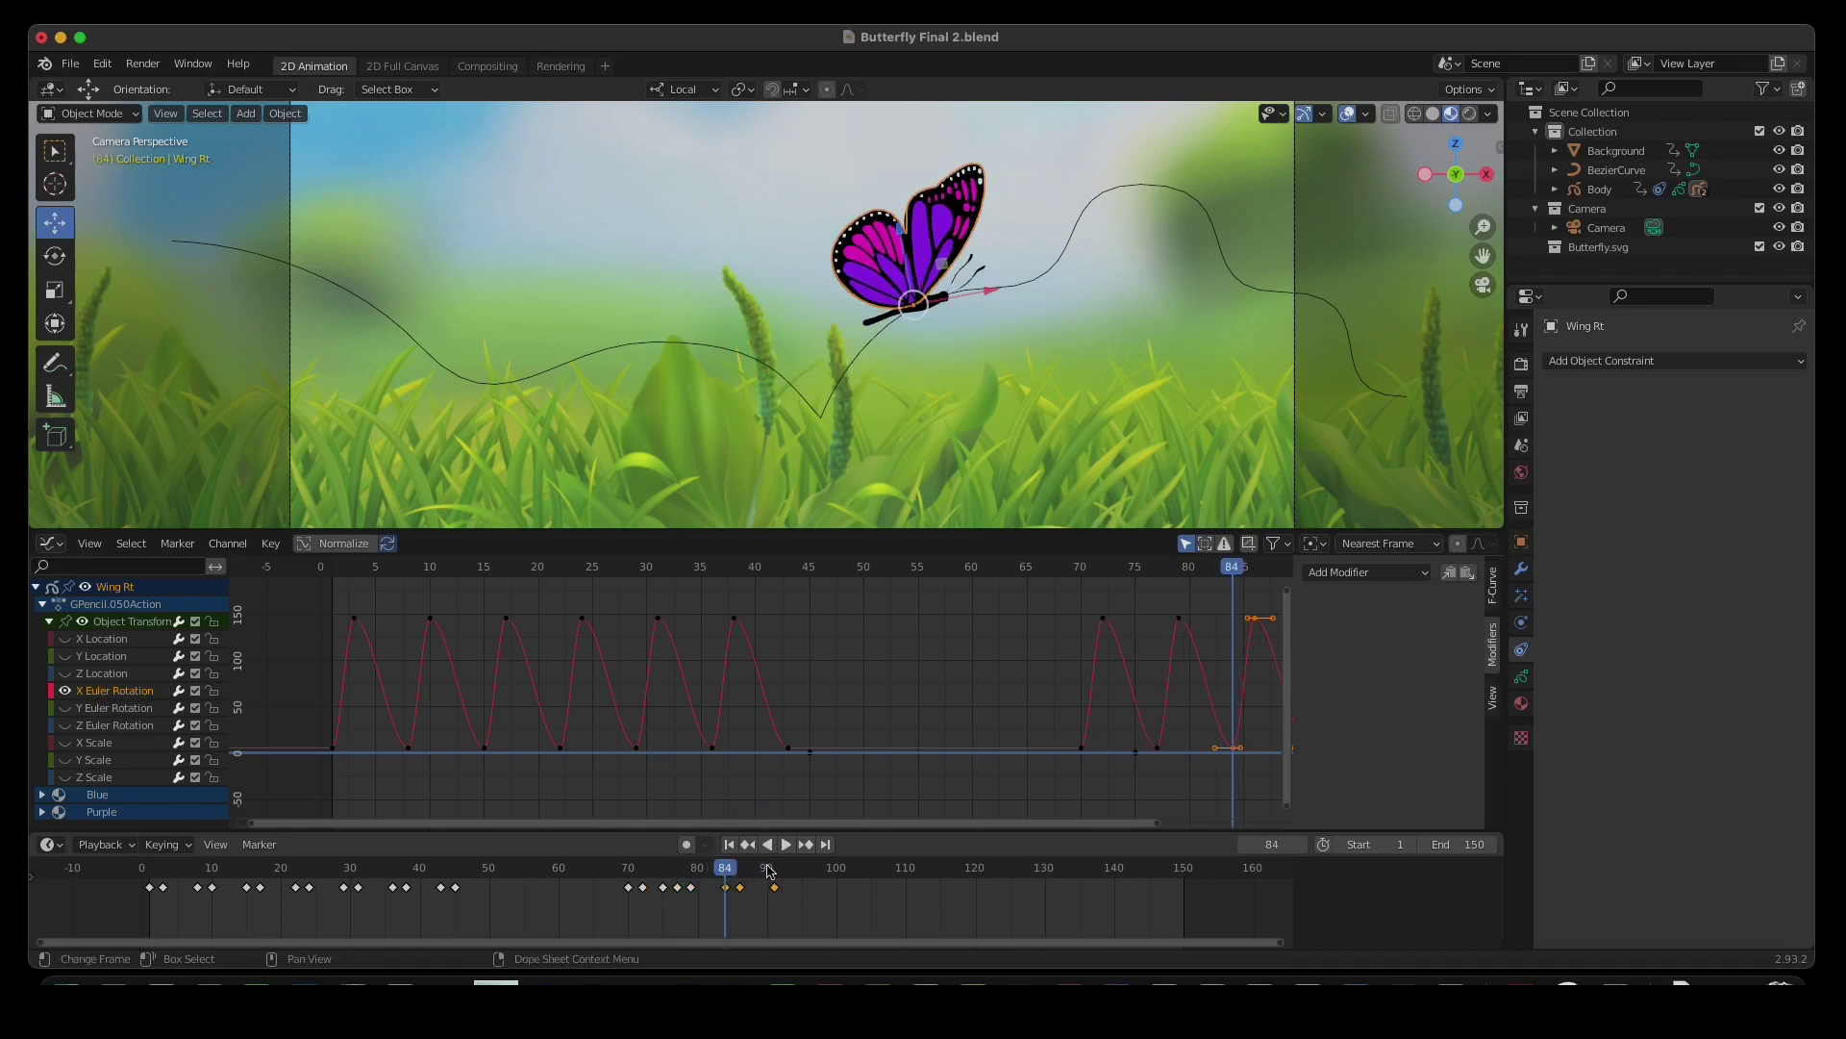
# - Repeat Wing Rt's copied flap keyframes at frames 91, 98, 105 and 112
pyautogui.click(775, 873)
pyautogui.hotkey('ctrl', 'v')
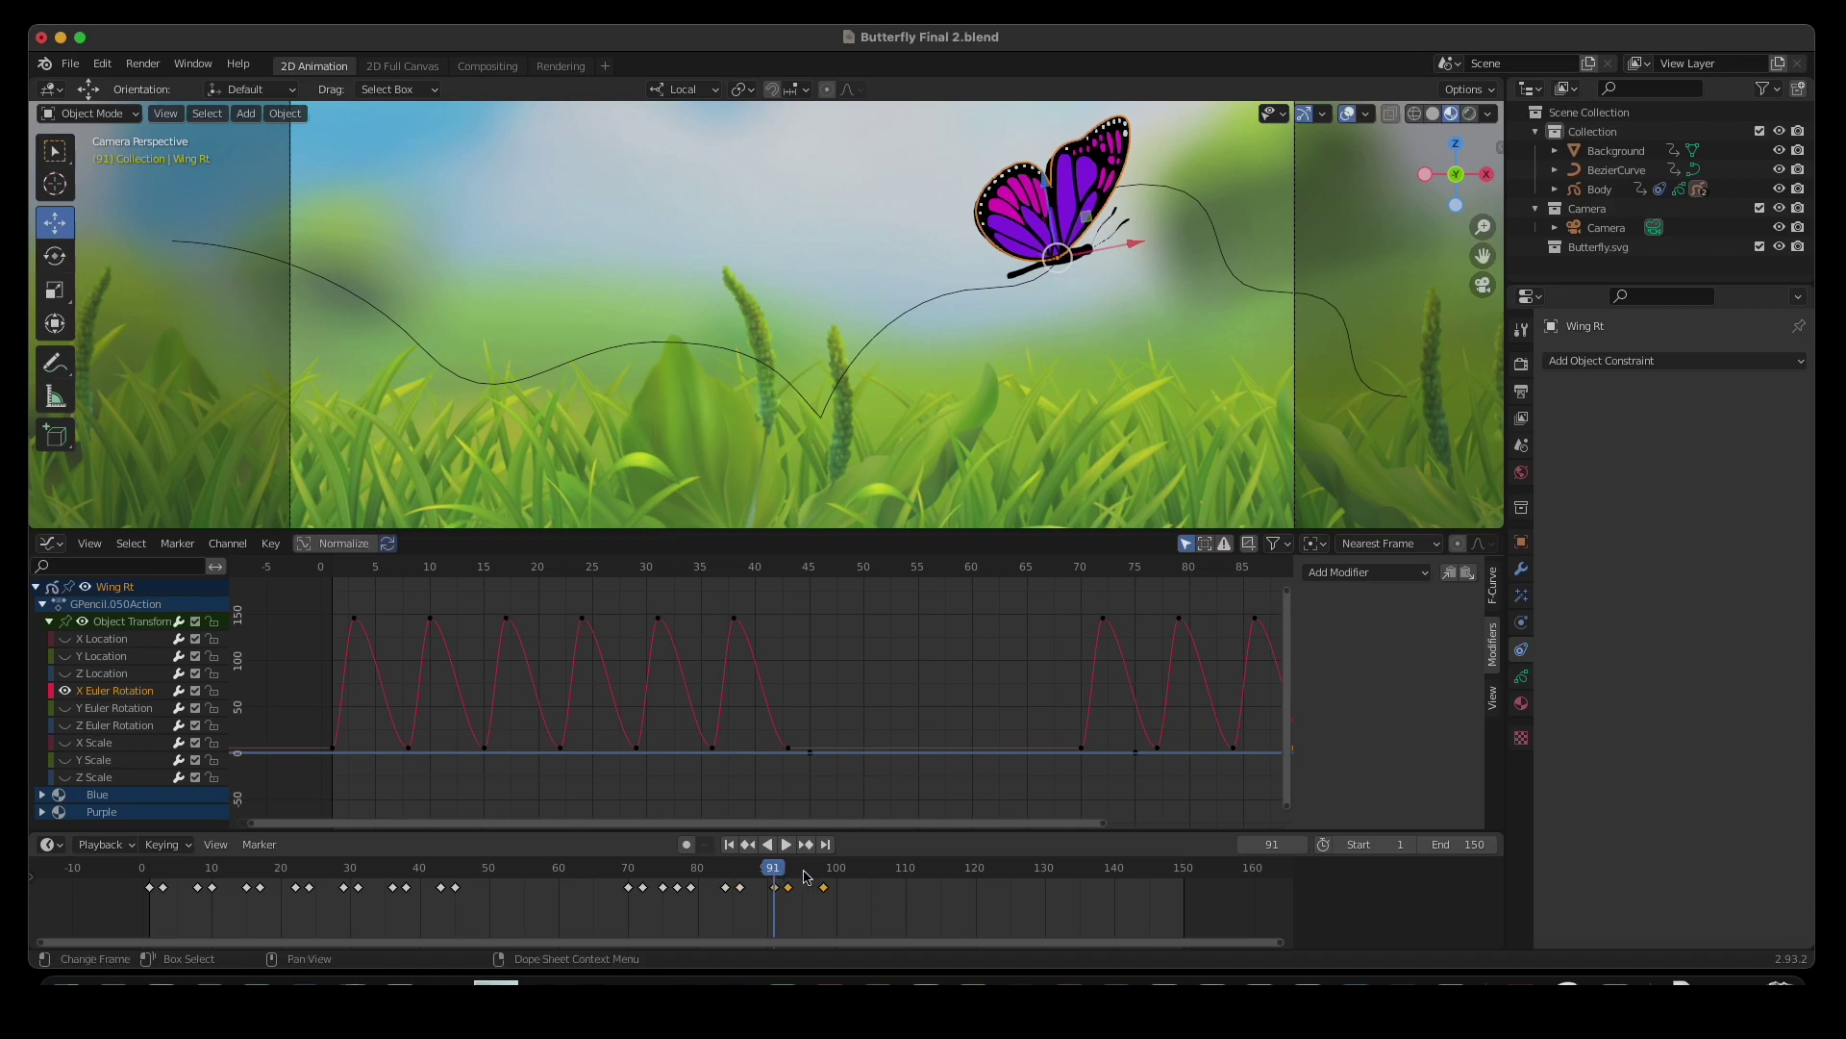
pyautogui.click(825, 870)
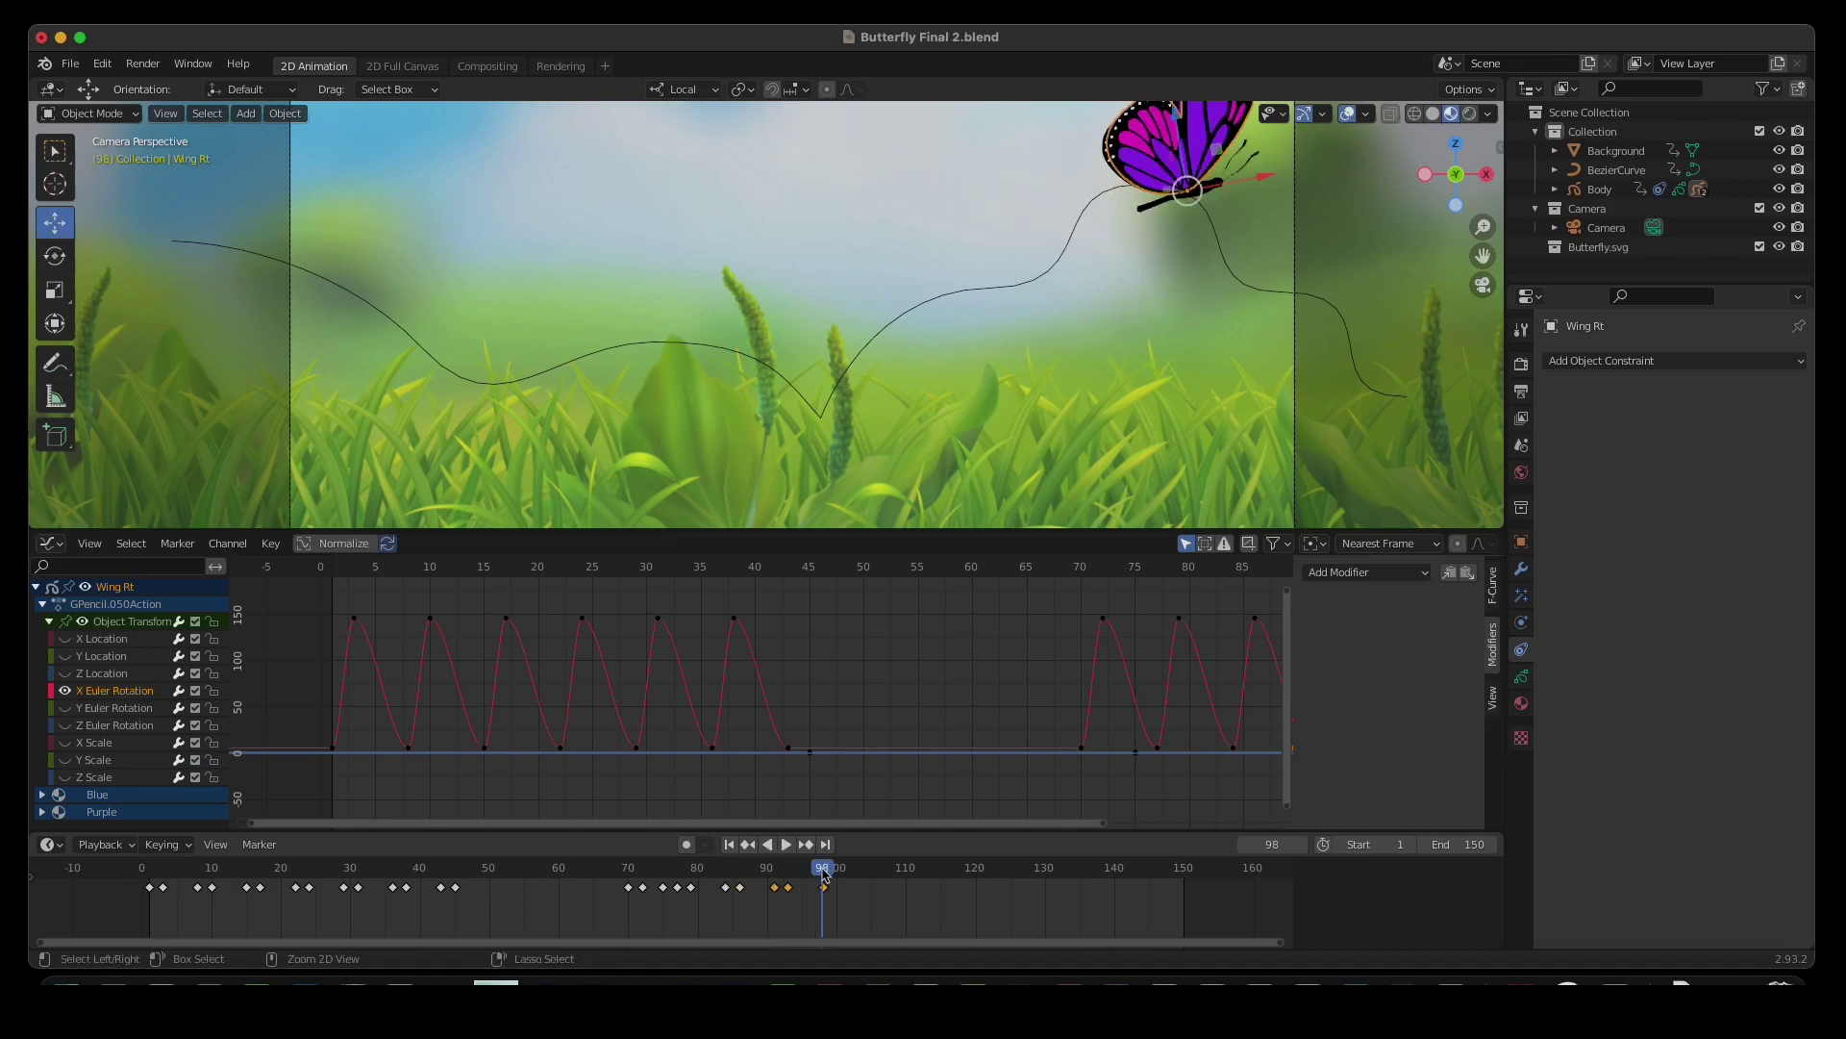
pyautogui.click(872, 870)
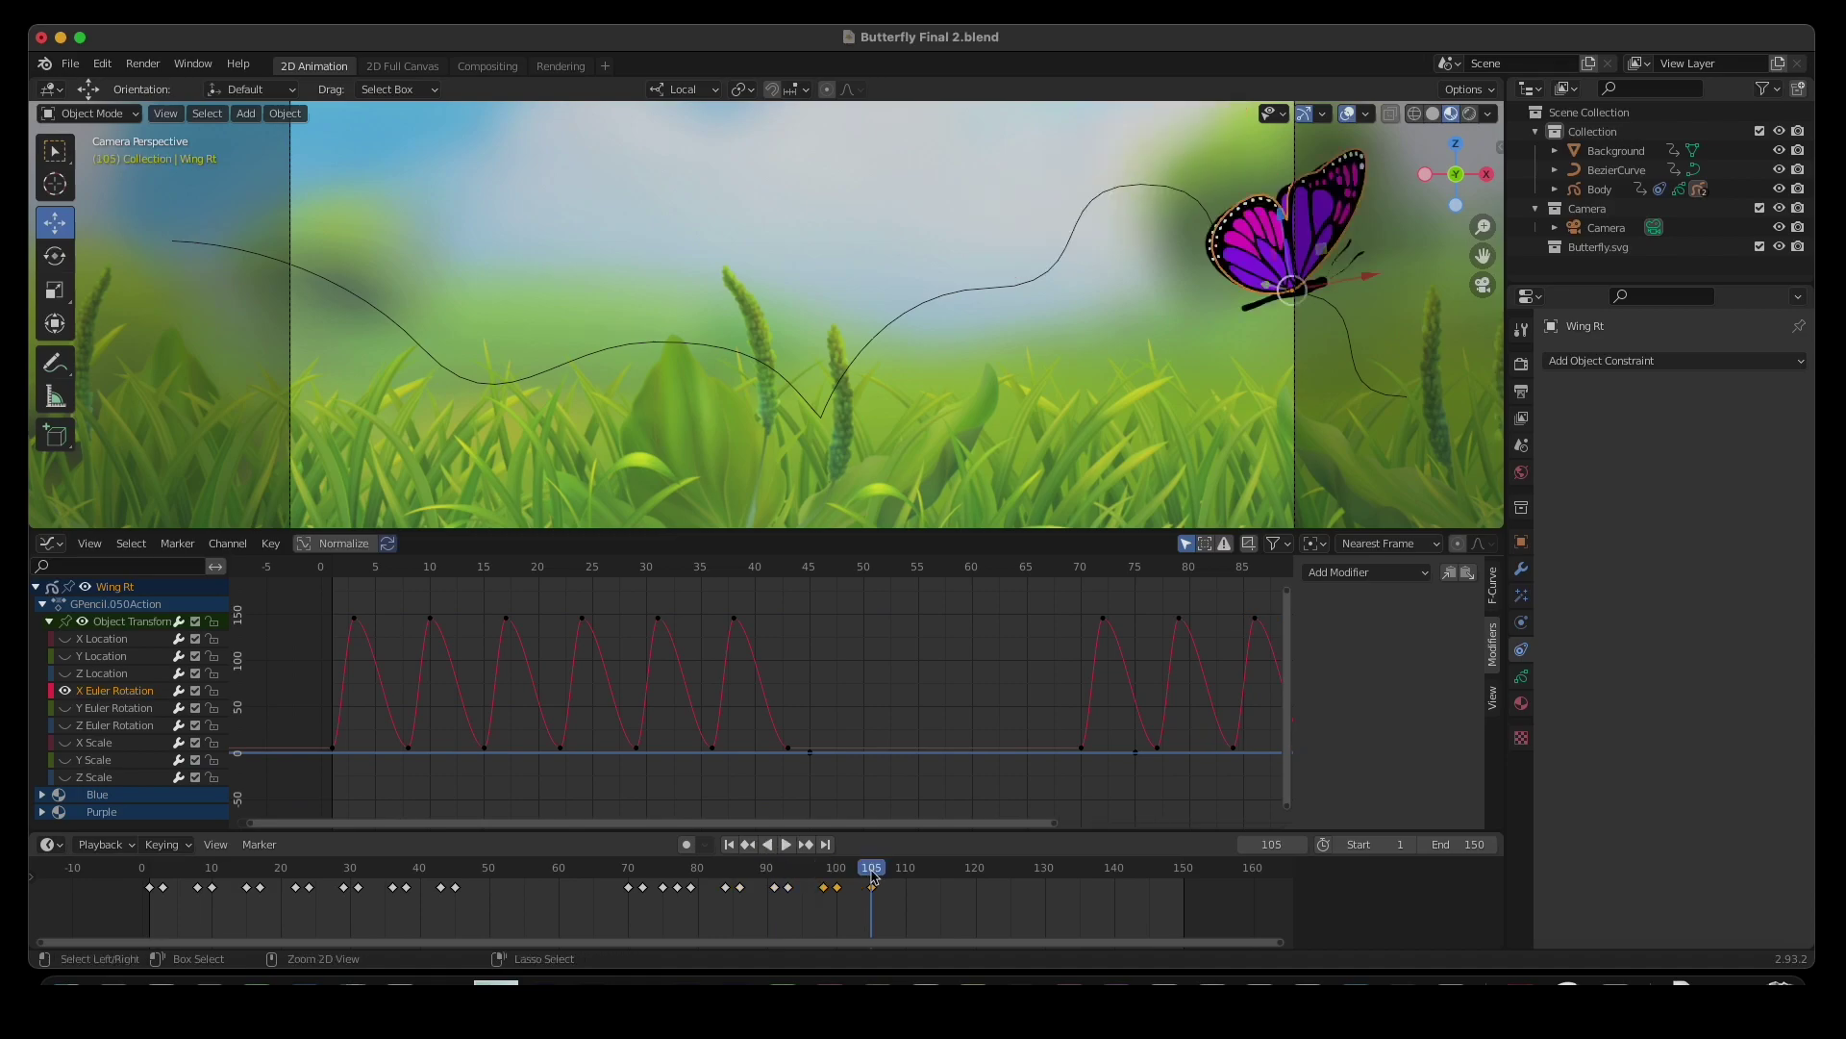
pyautogui.click(923, 880)
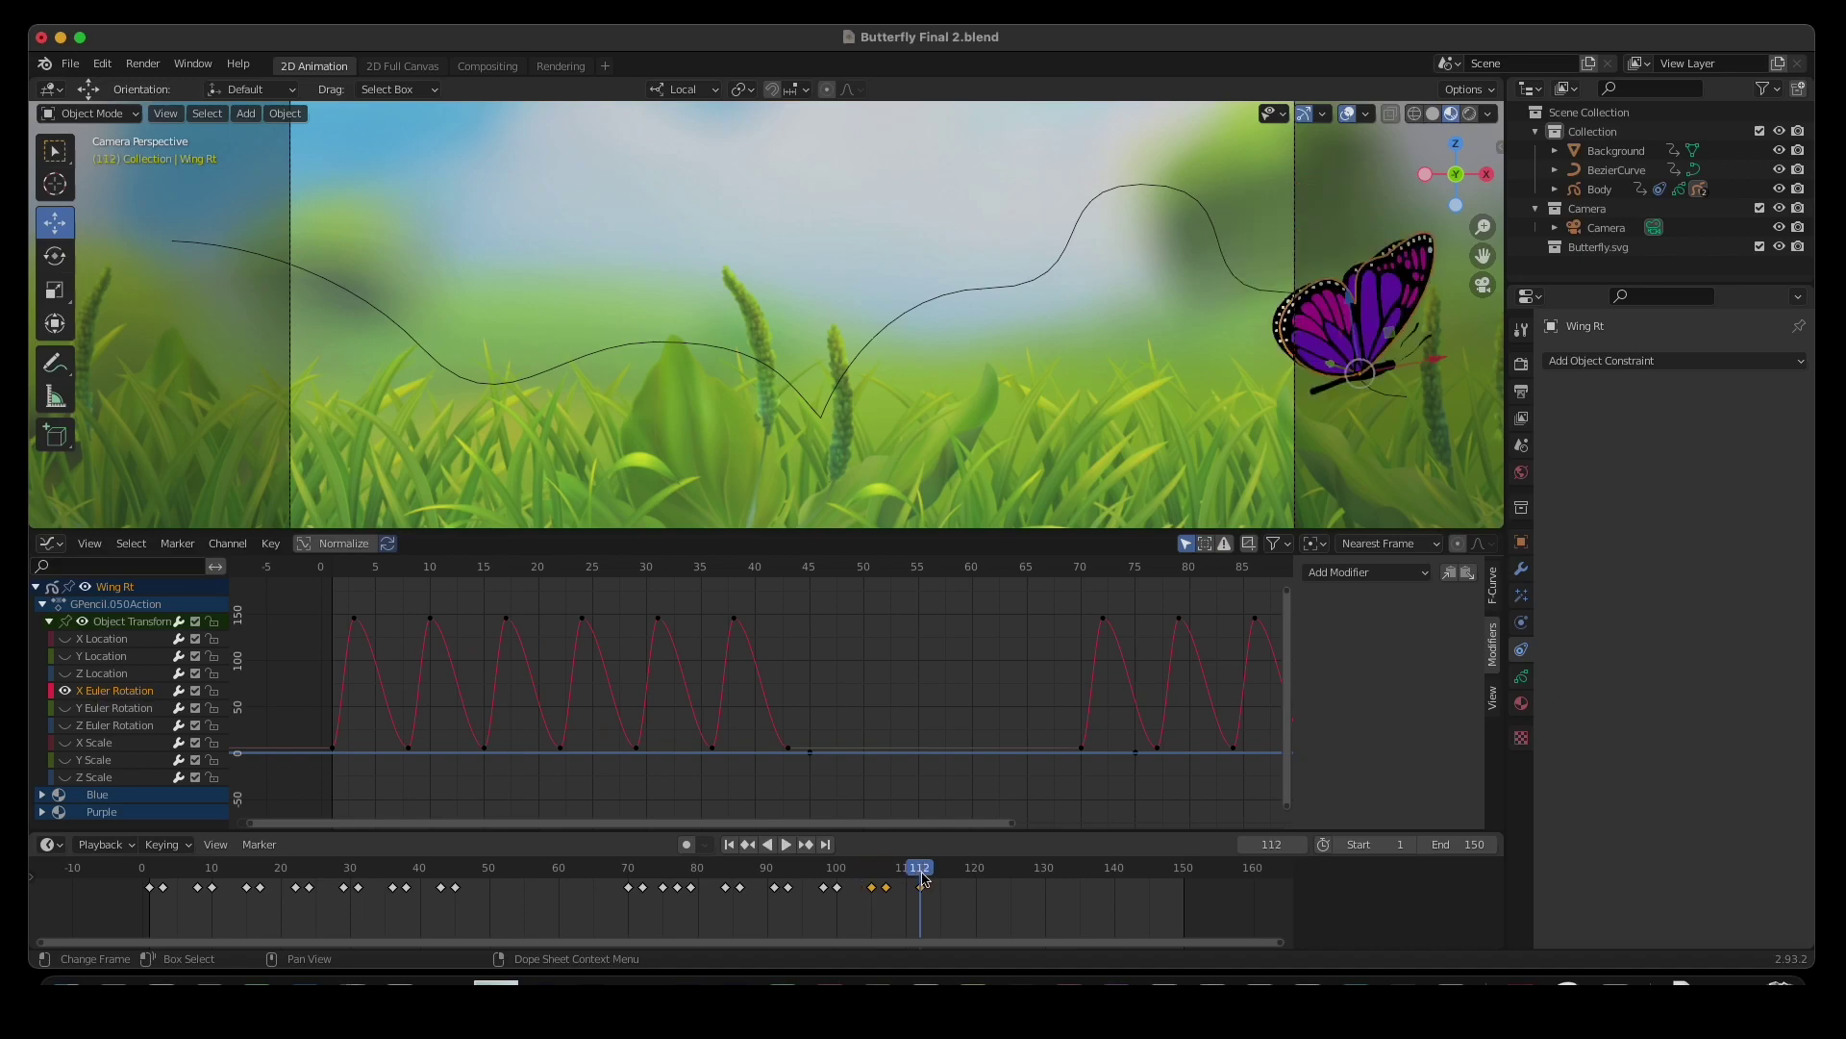
pyautogui.hotkey('ctrl', 'v')
# - Play the animation from frame 1 to review the right wing's flapping before and after the pause
pyautogui.moveTo(940, 872); pyautogui.dragTo(149, 870)
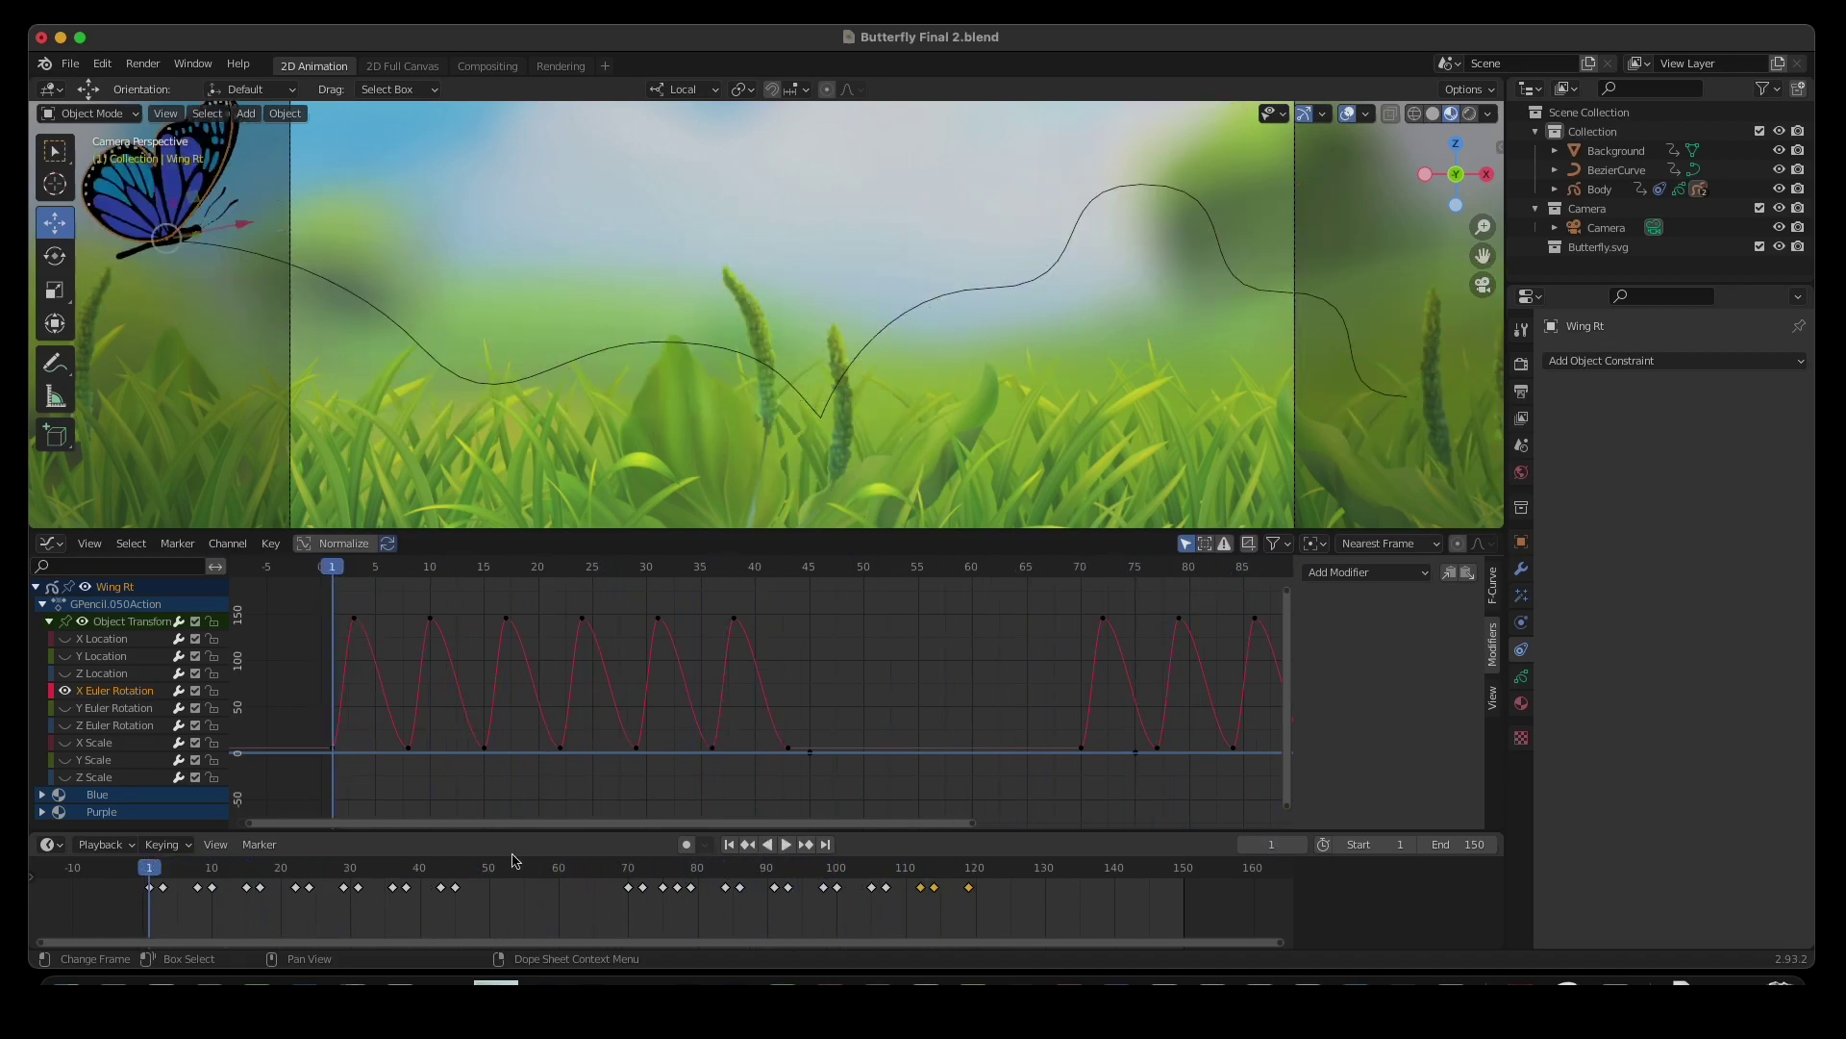
pyautogui.click(785, 845)
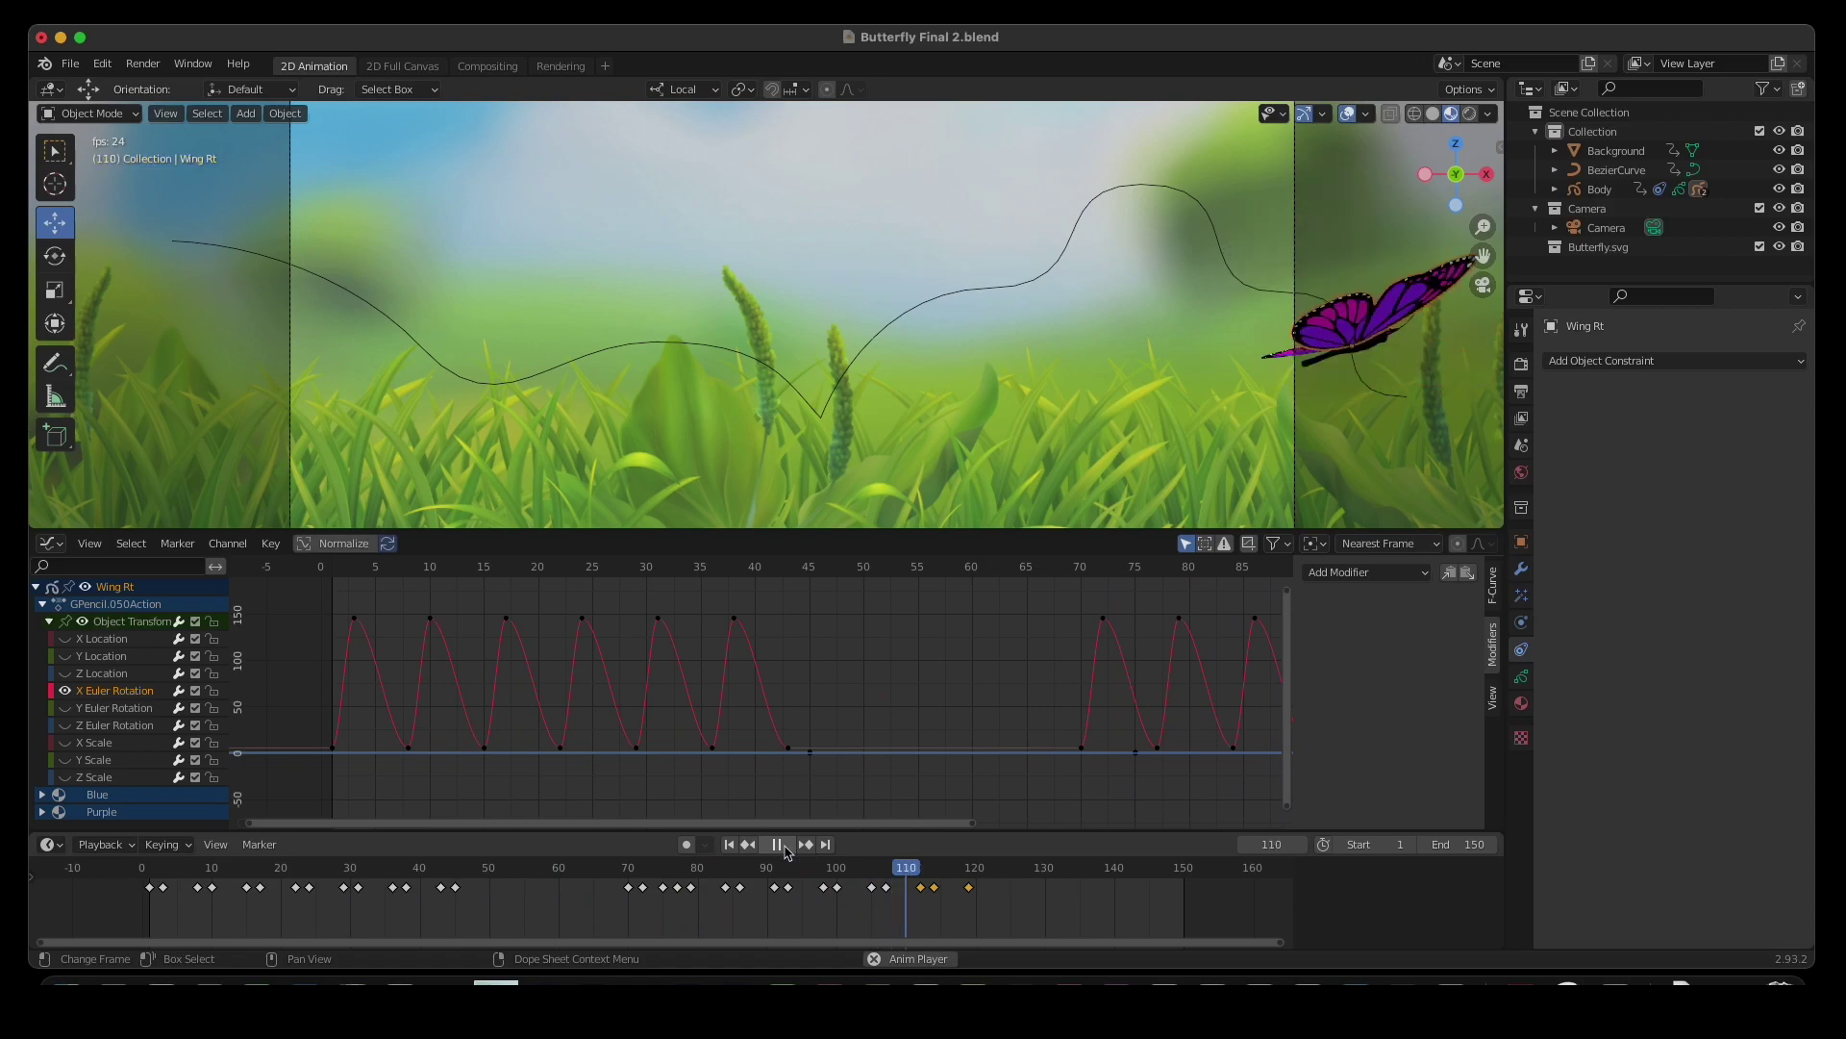
pyautogui.click(781, 845)
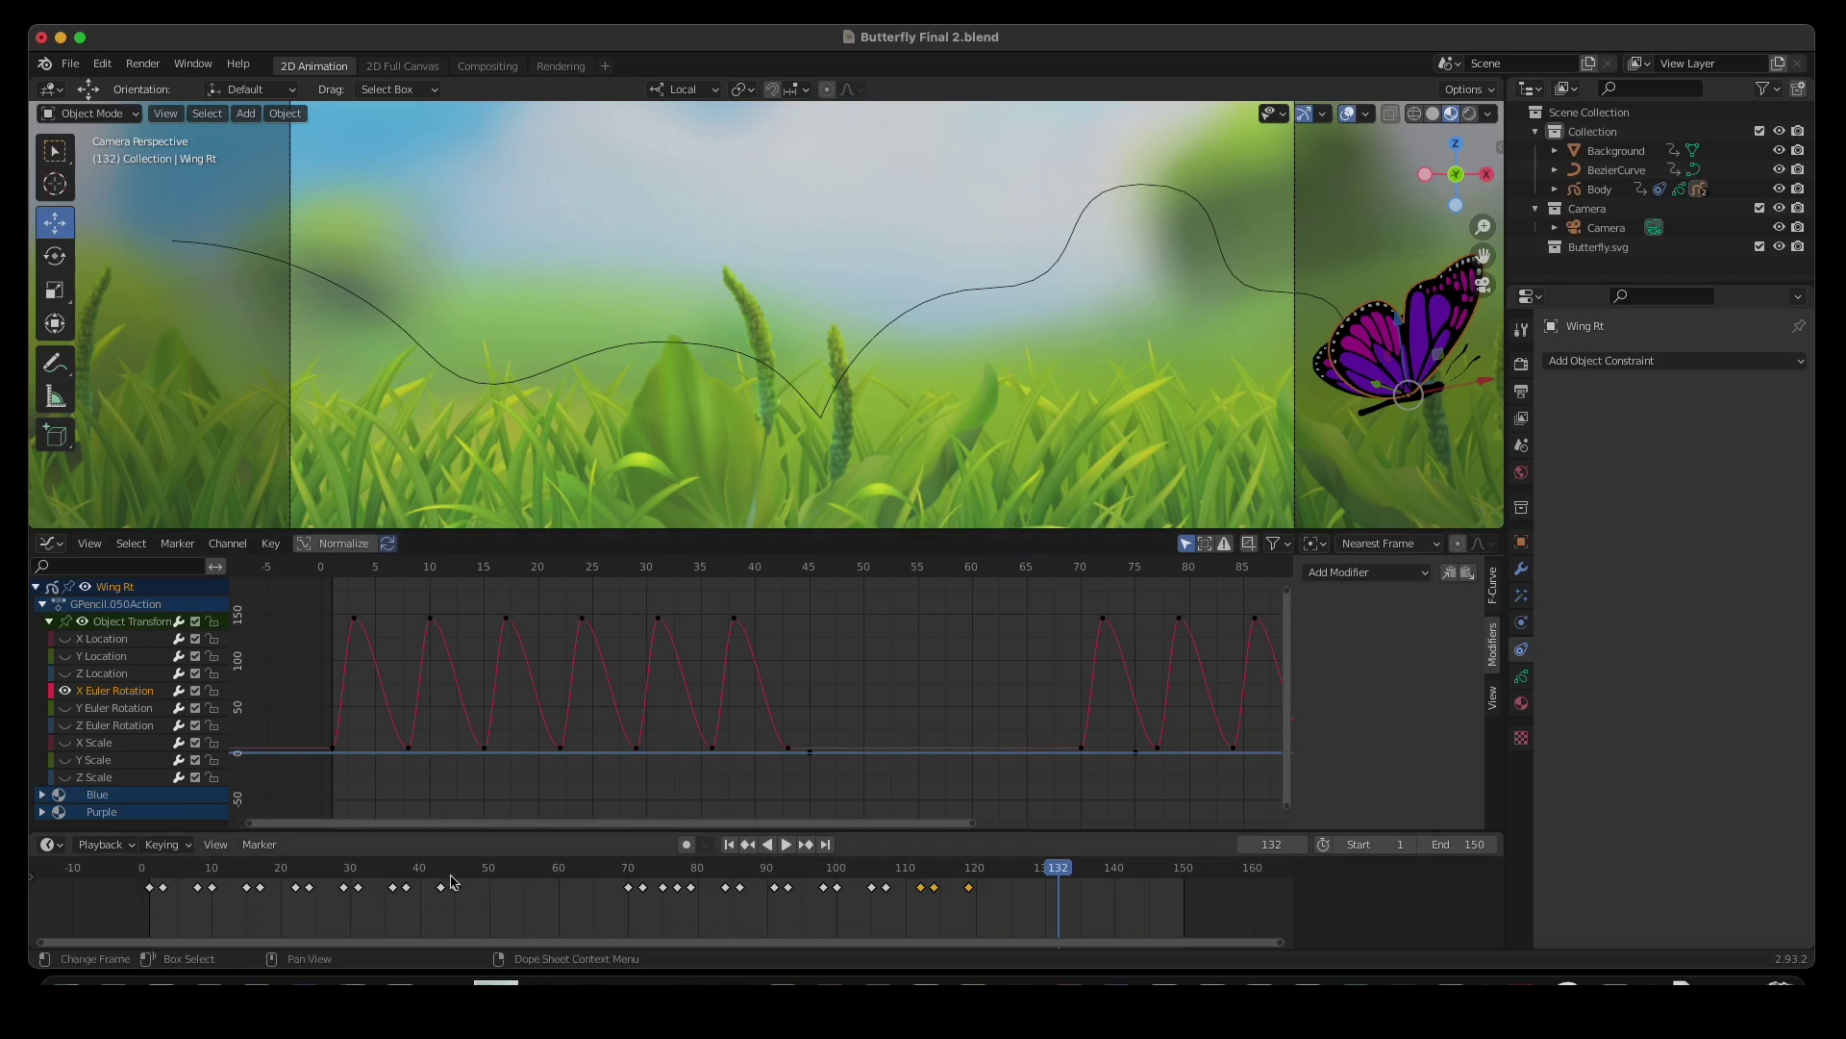
# - Move to frame 37 and select the Wing Lt object
pyautogui.moveTo(484, 833); pyautogui.dragTo(485, 808)
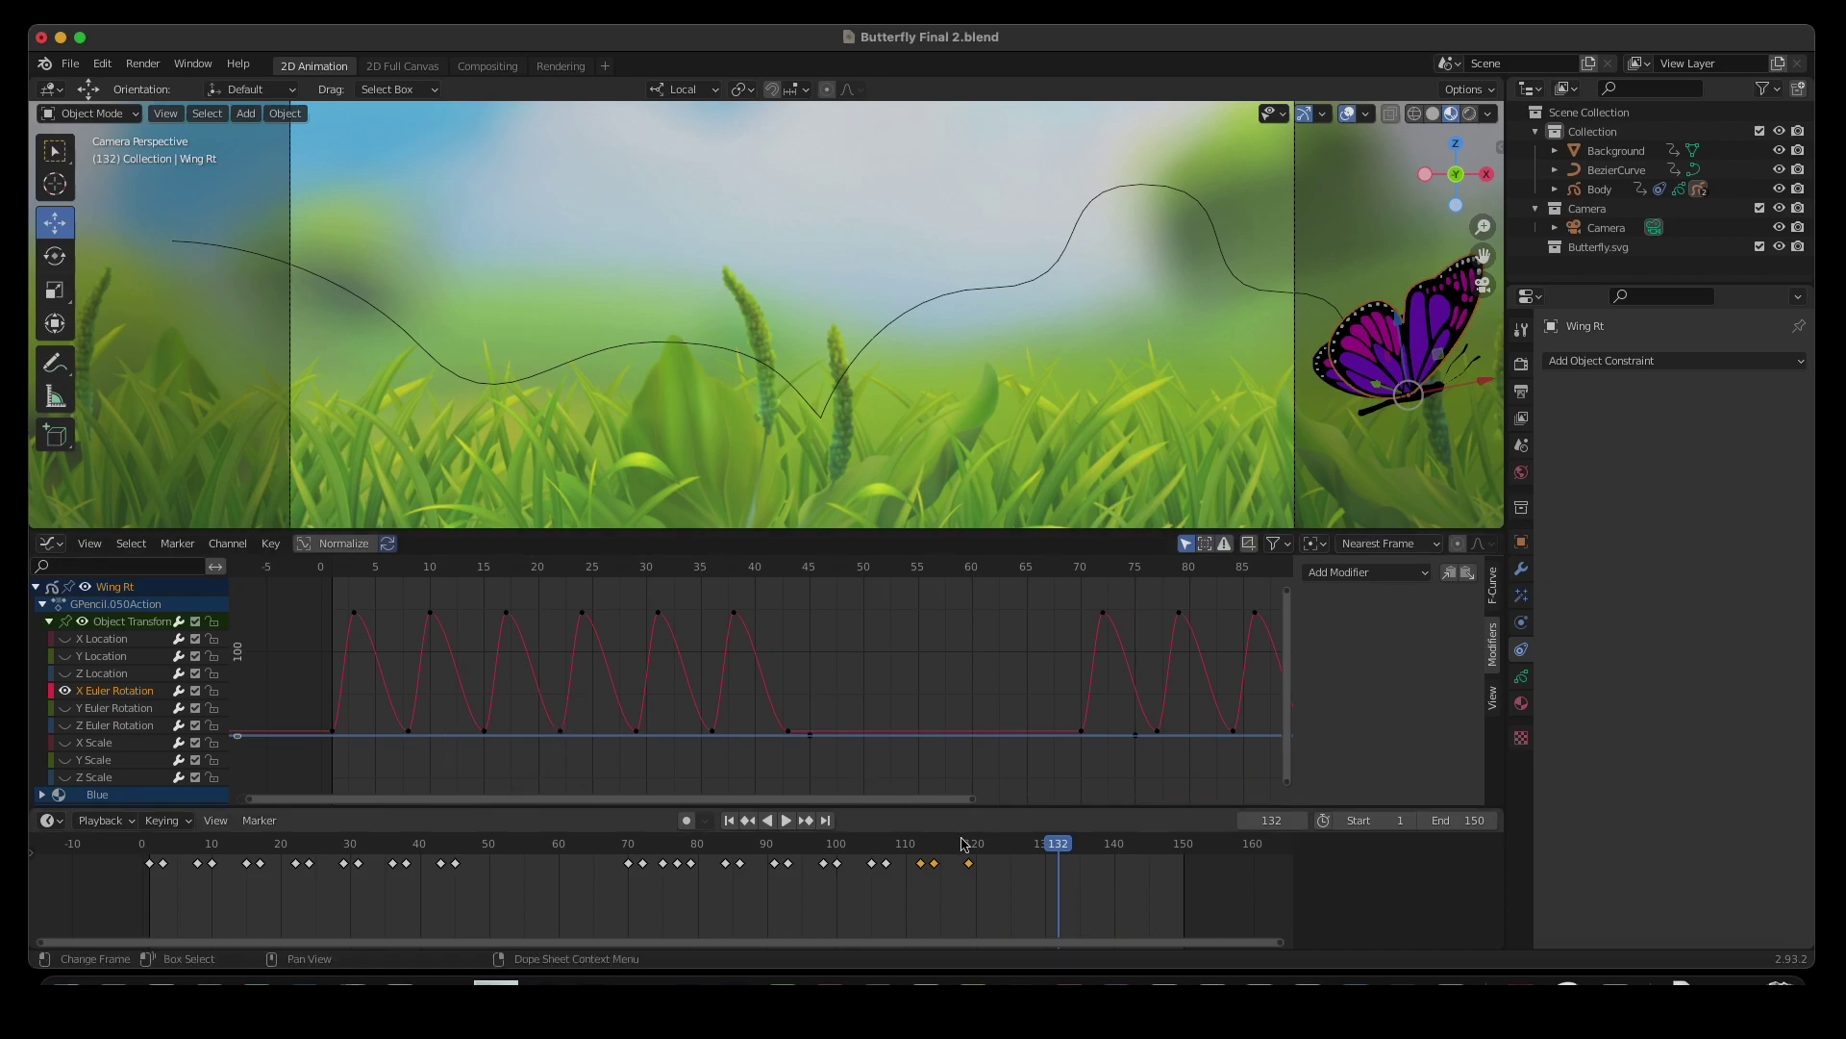
pyautogui.moveTo(1053, 852); pyautogui.dragTo(403, 850)
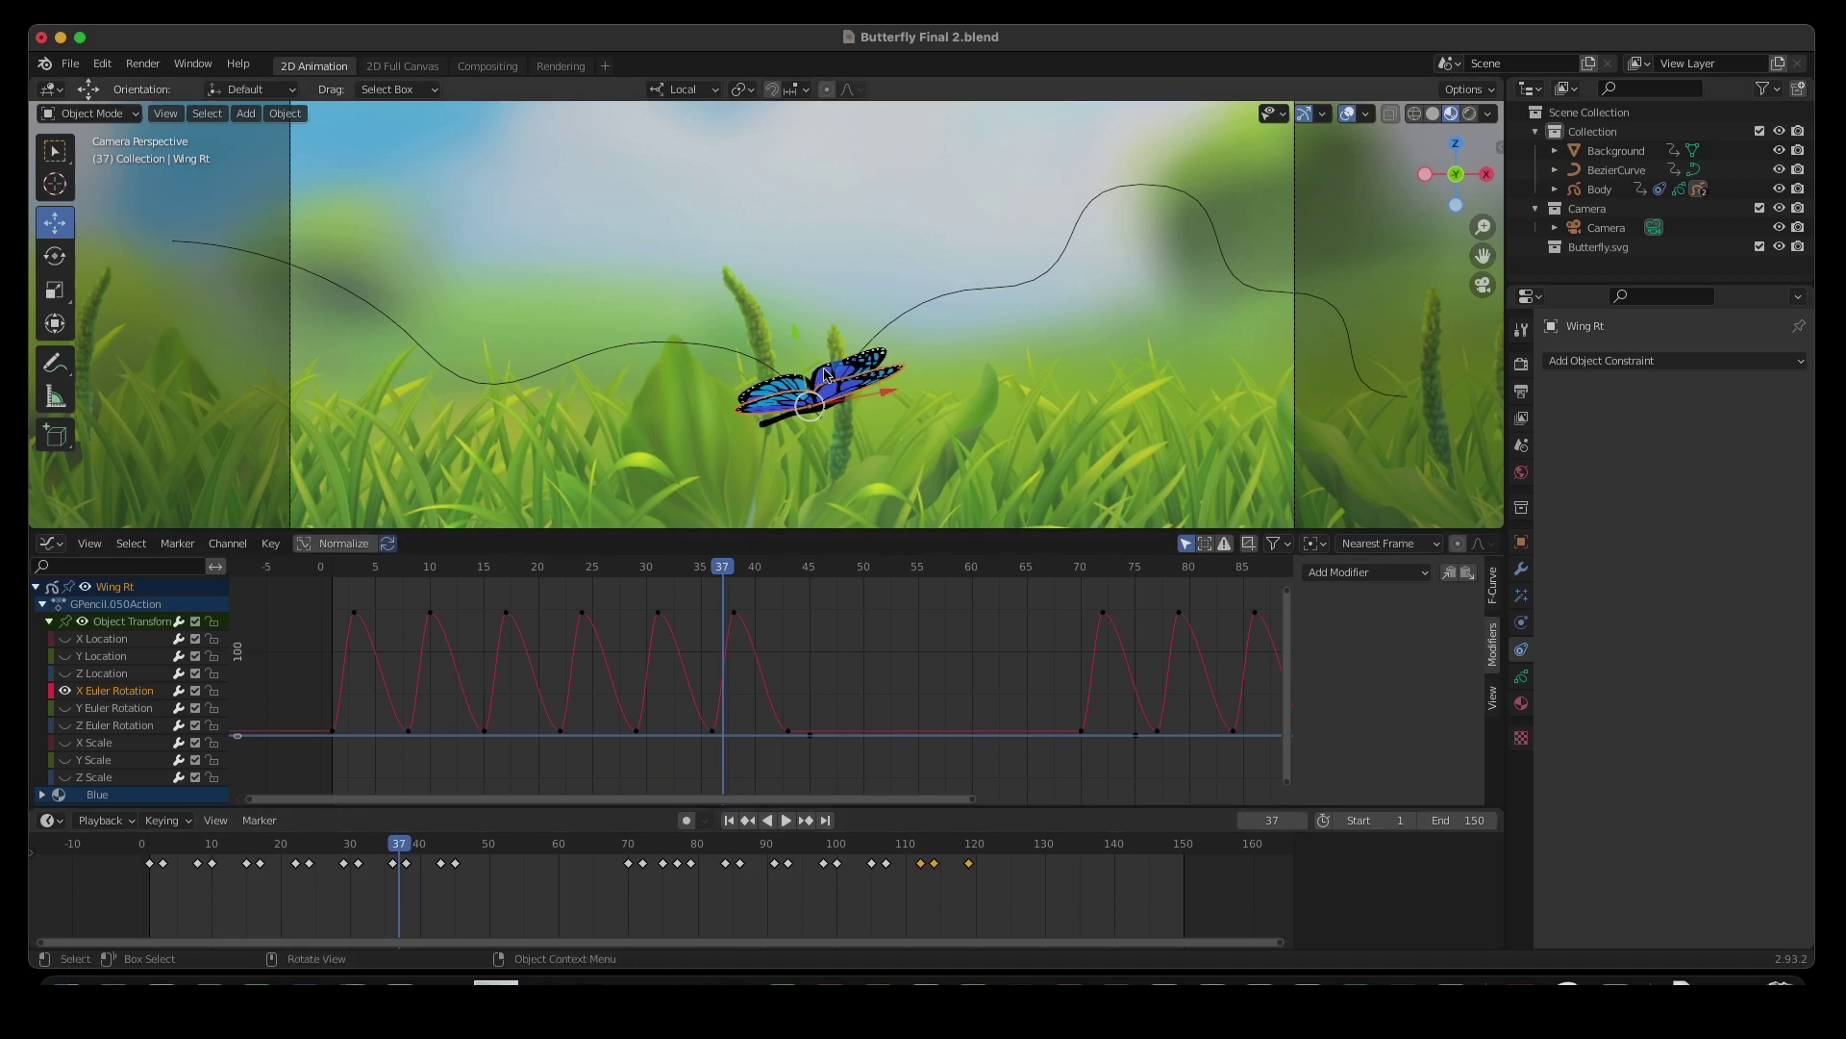
pyautogui.click(770, 389)
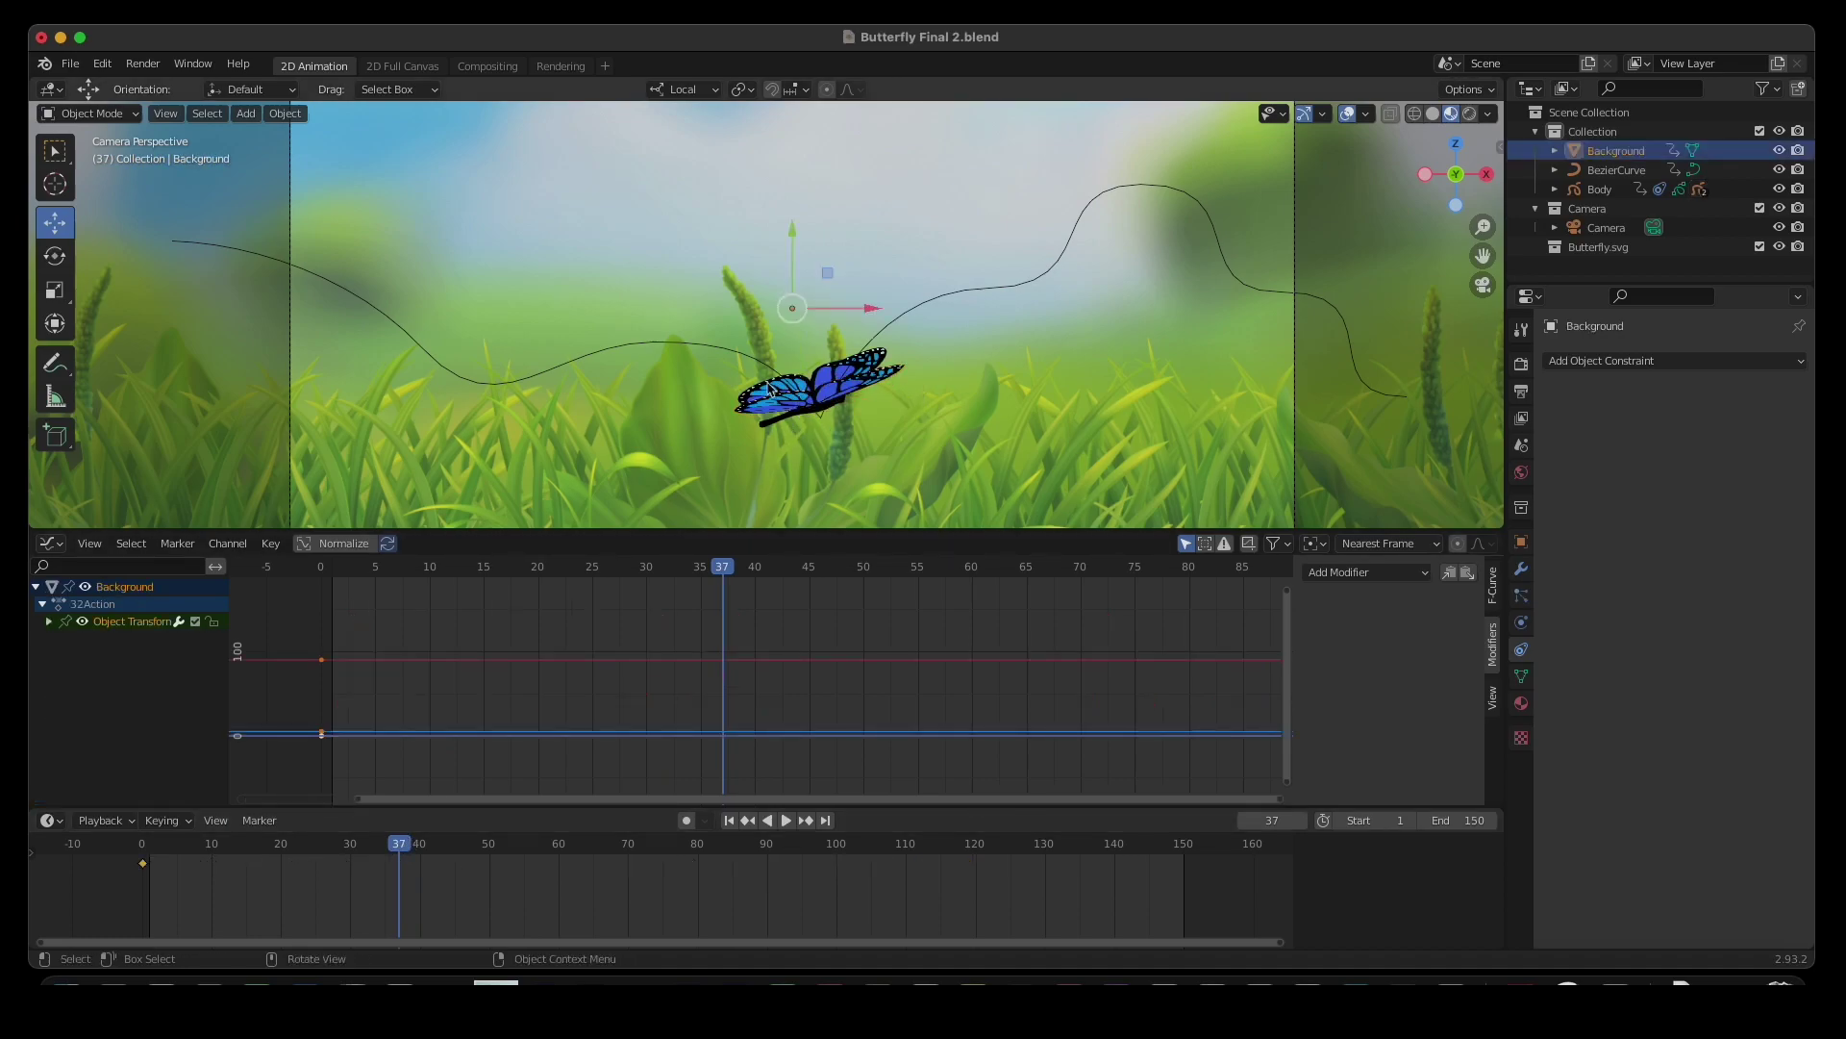
pyautogui.click(773, 389)
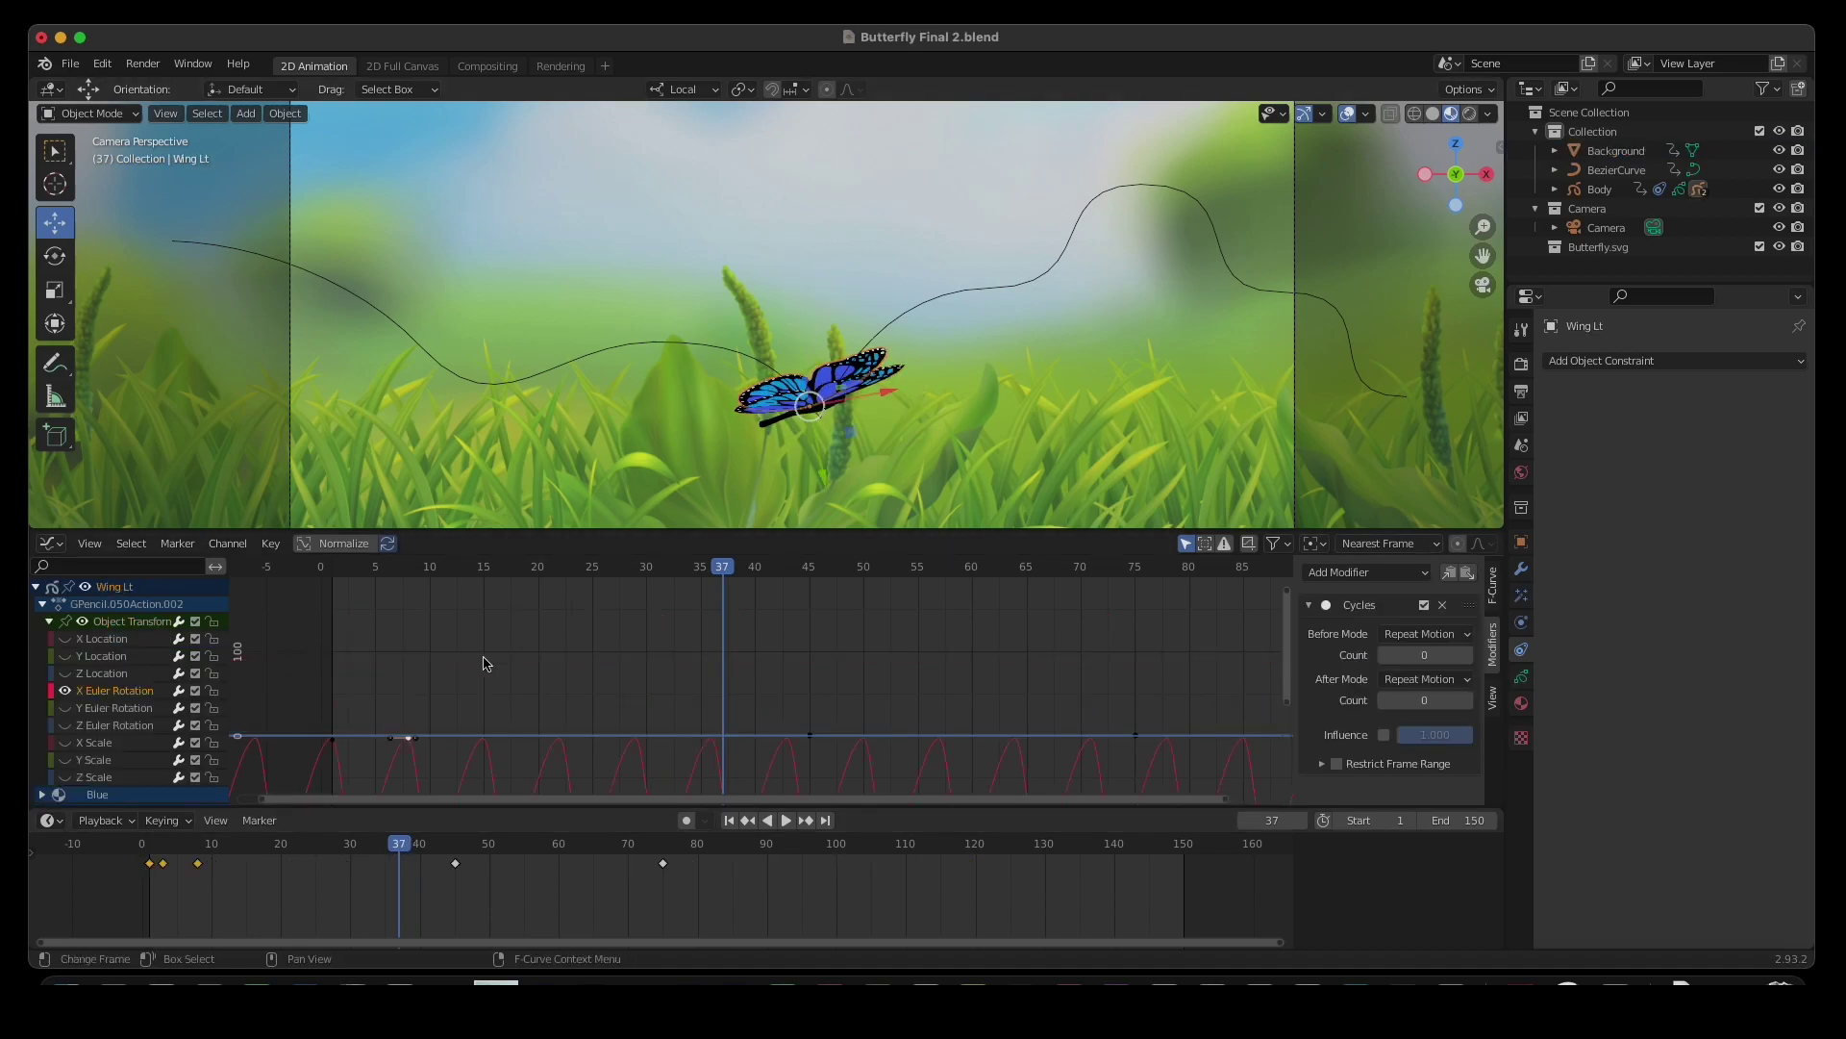
pyautogui.moveTo(1291, 681); pyautogui.dragTo(1287, 771)
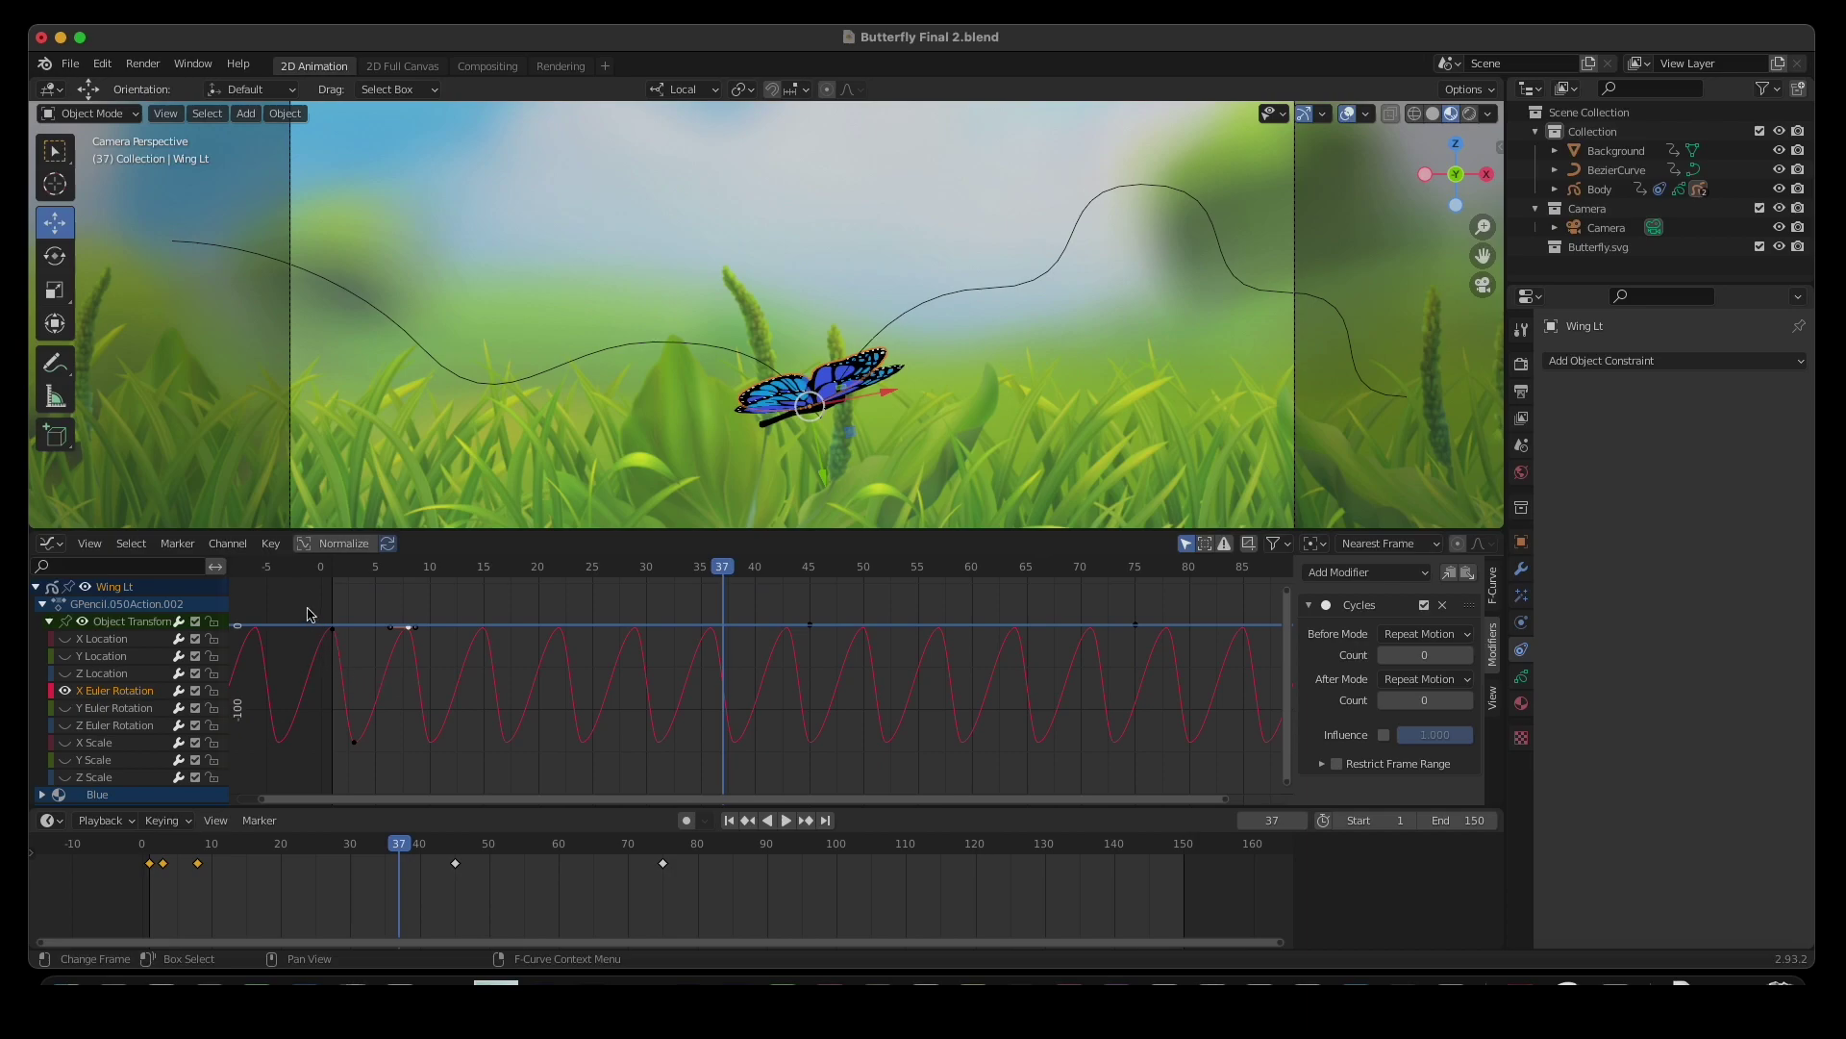
# - Set the current frame to 8 and remove the Cycles modifier from Wing Lt's X Euler Rotation curve
pyautogui.moveTo(308, 613); pyautogui.dragTo(429, 787)
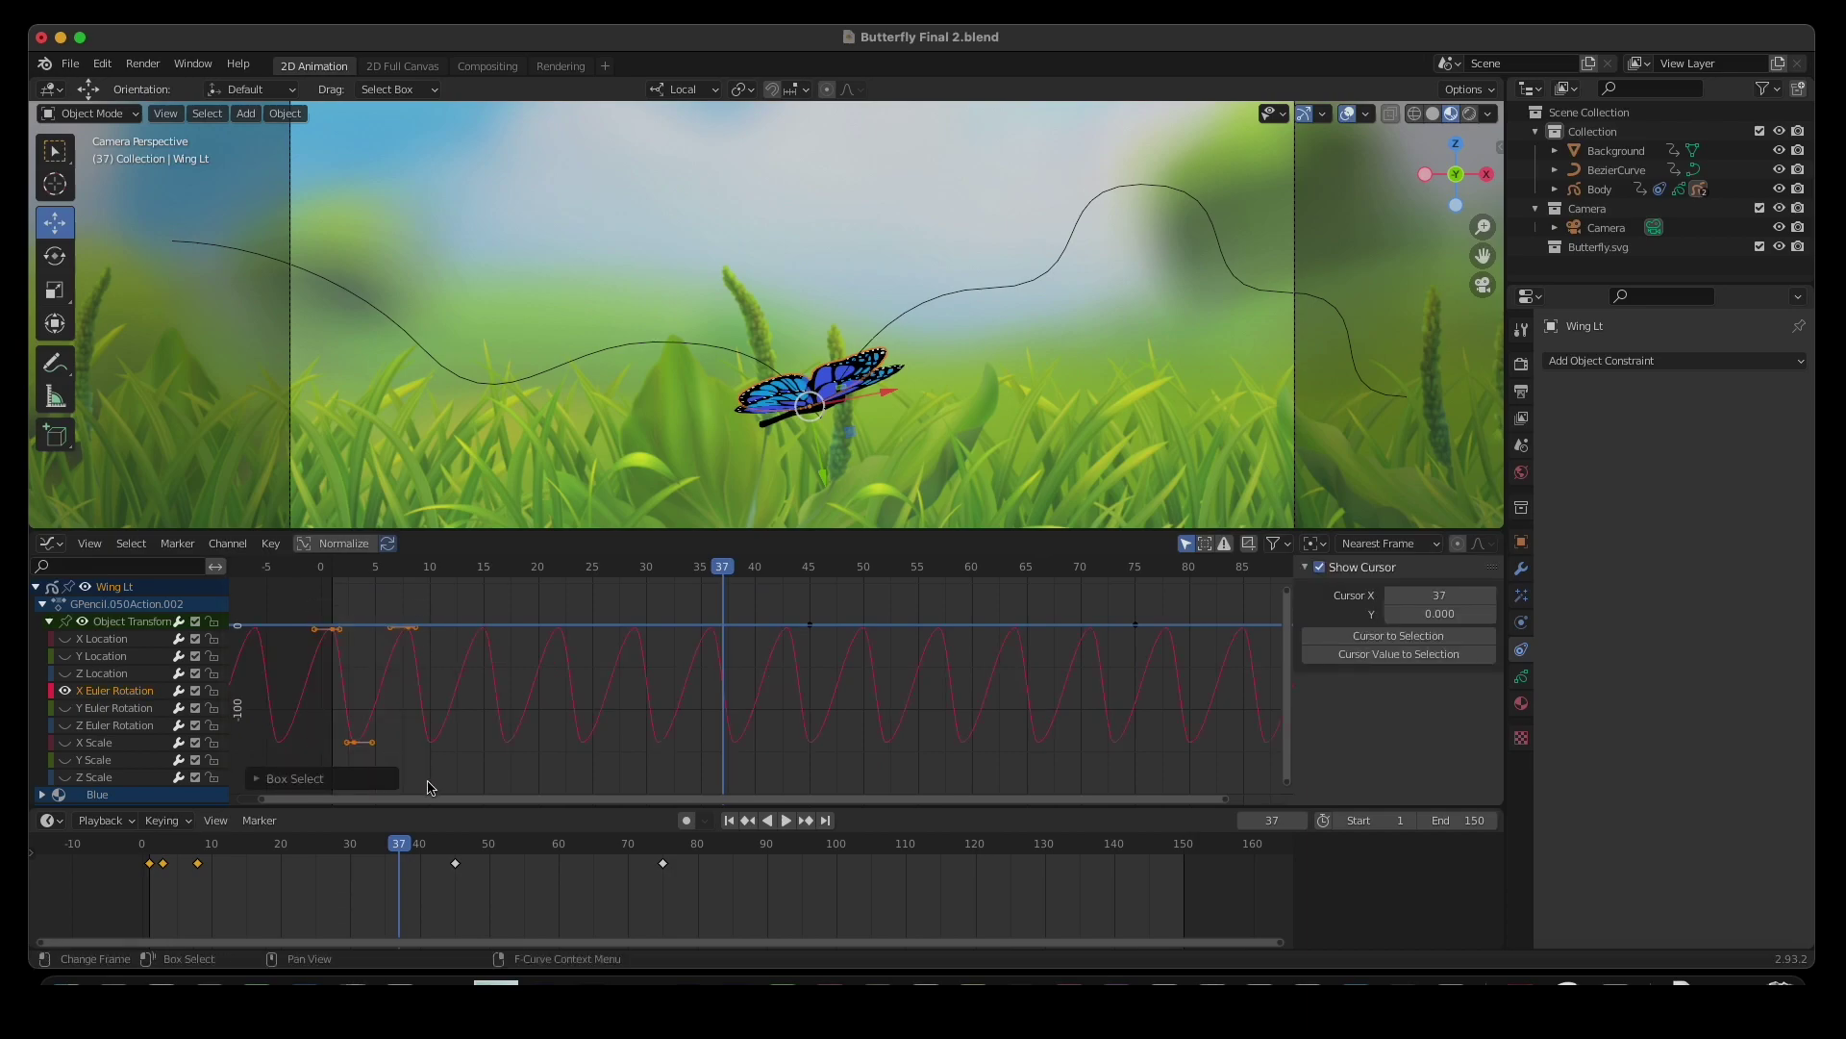
pyautogui.moveTo(208, 892); pyautogui.dragTo(136, 854)
pyautogui.click(203, 851)
pyautogui.press('space')
pyautogui.press('space')
pyautogui.click(199, 851)
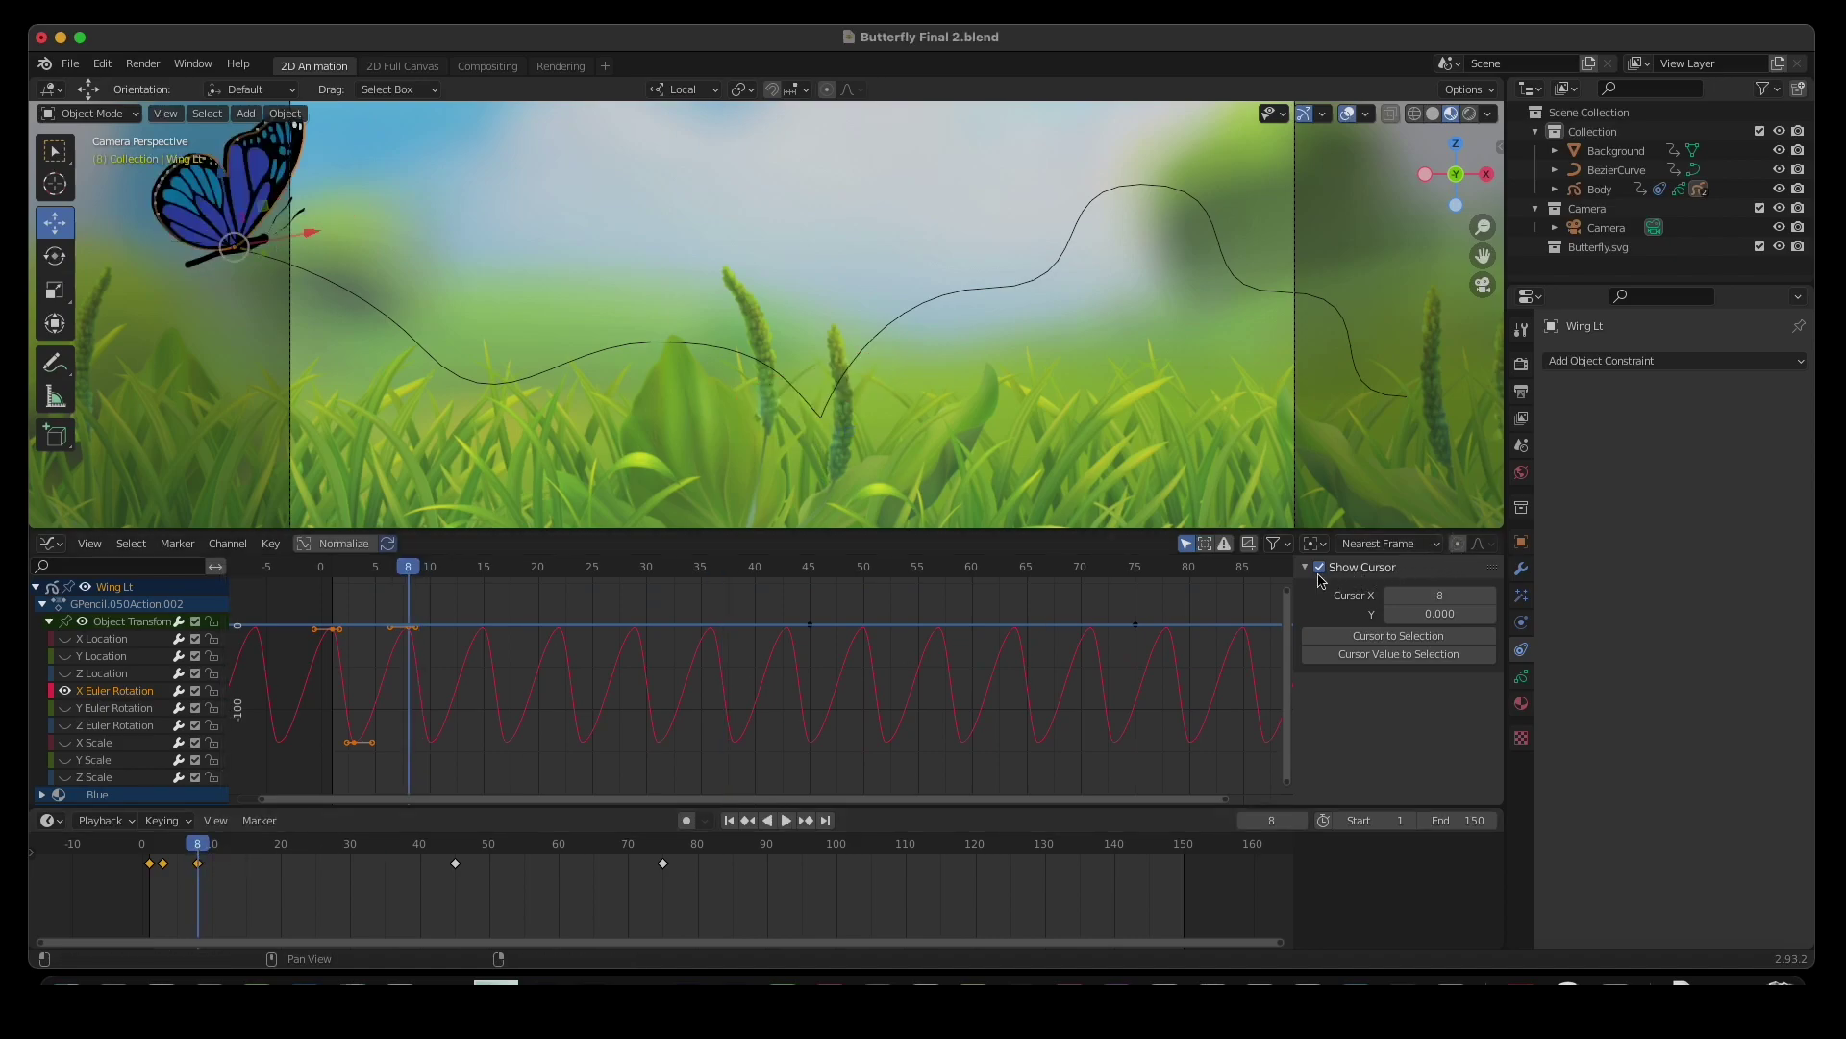
pyautogui.click(413, 629)
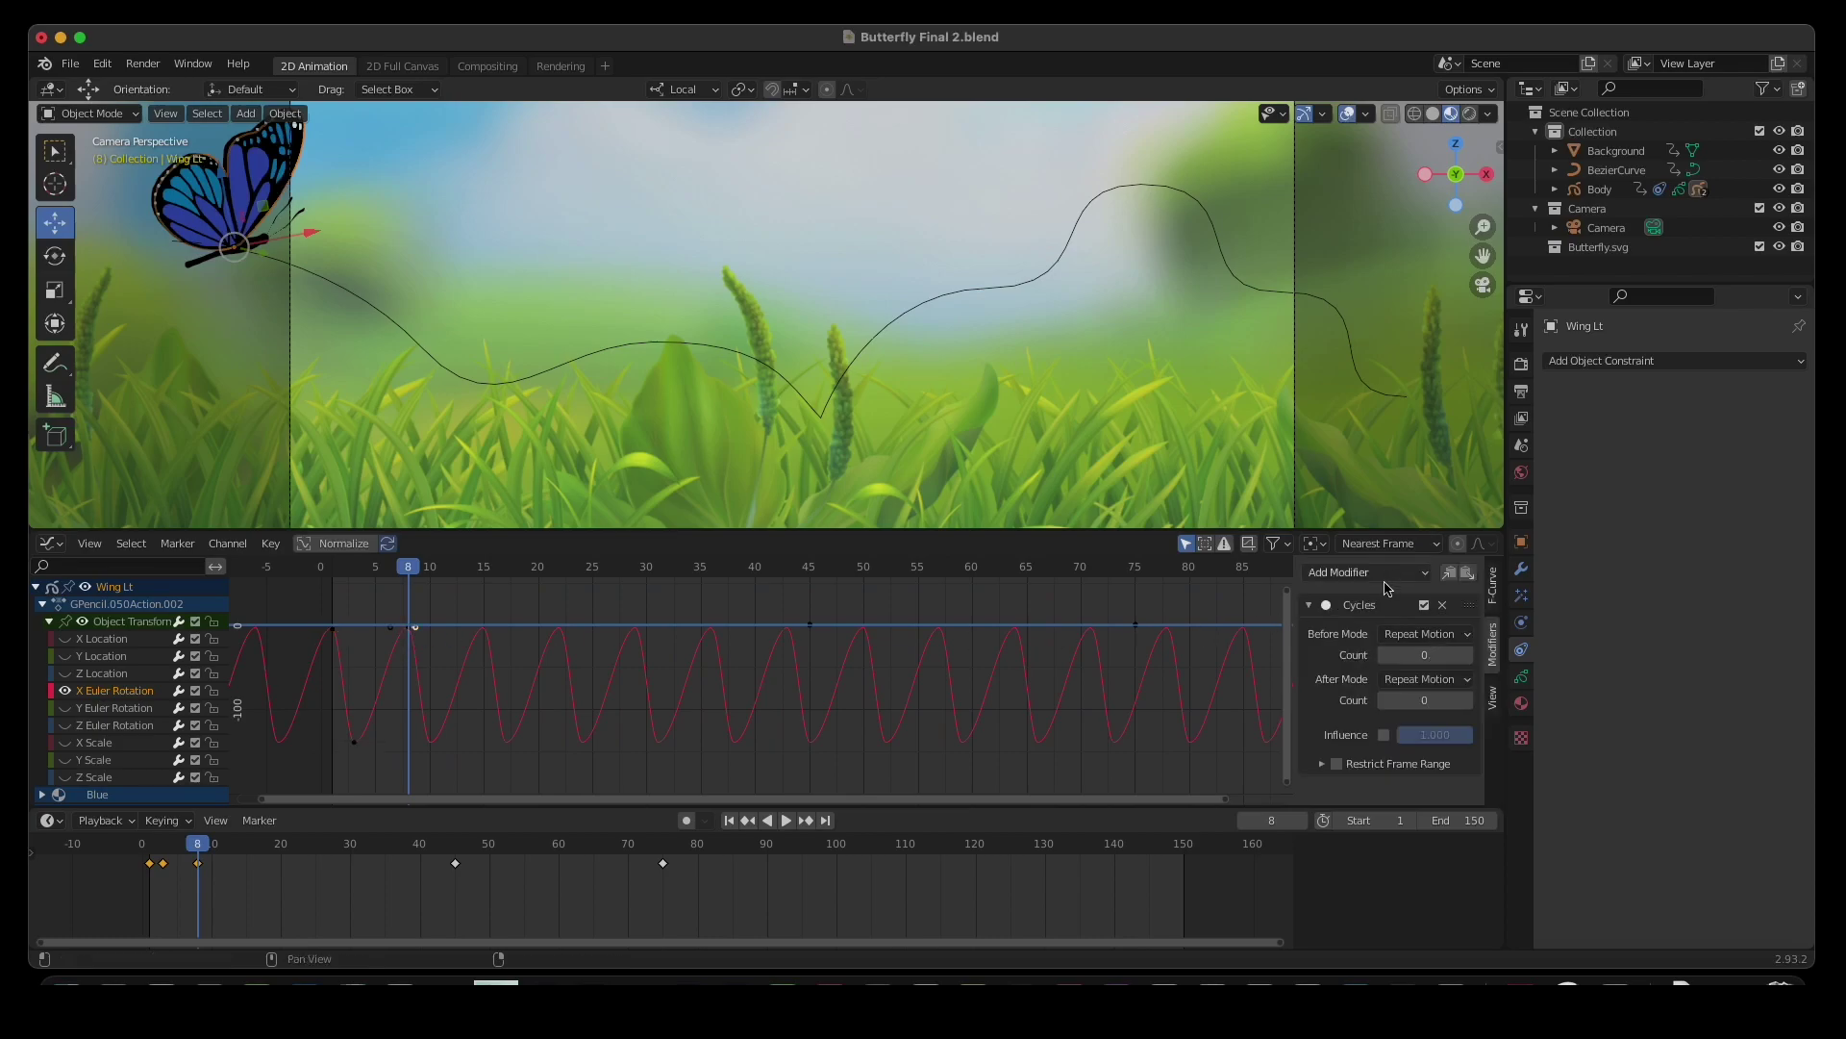
pyautogui.click(1443, 606)
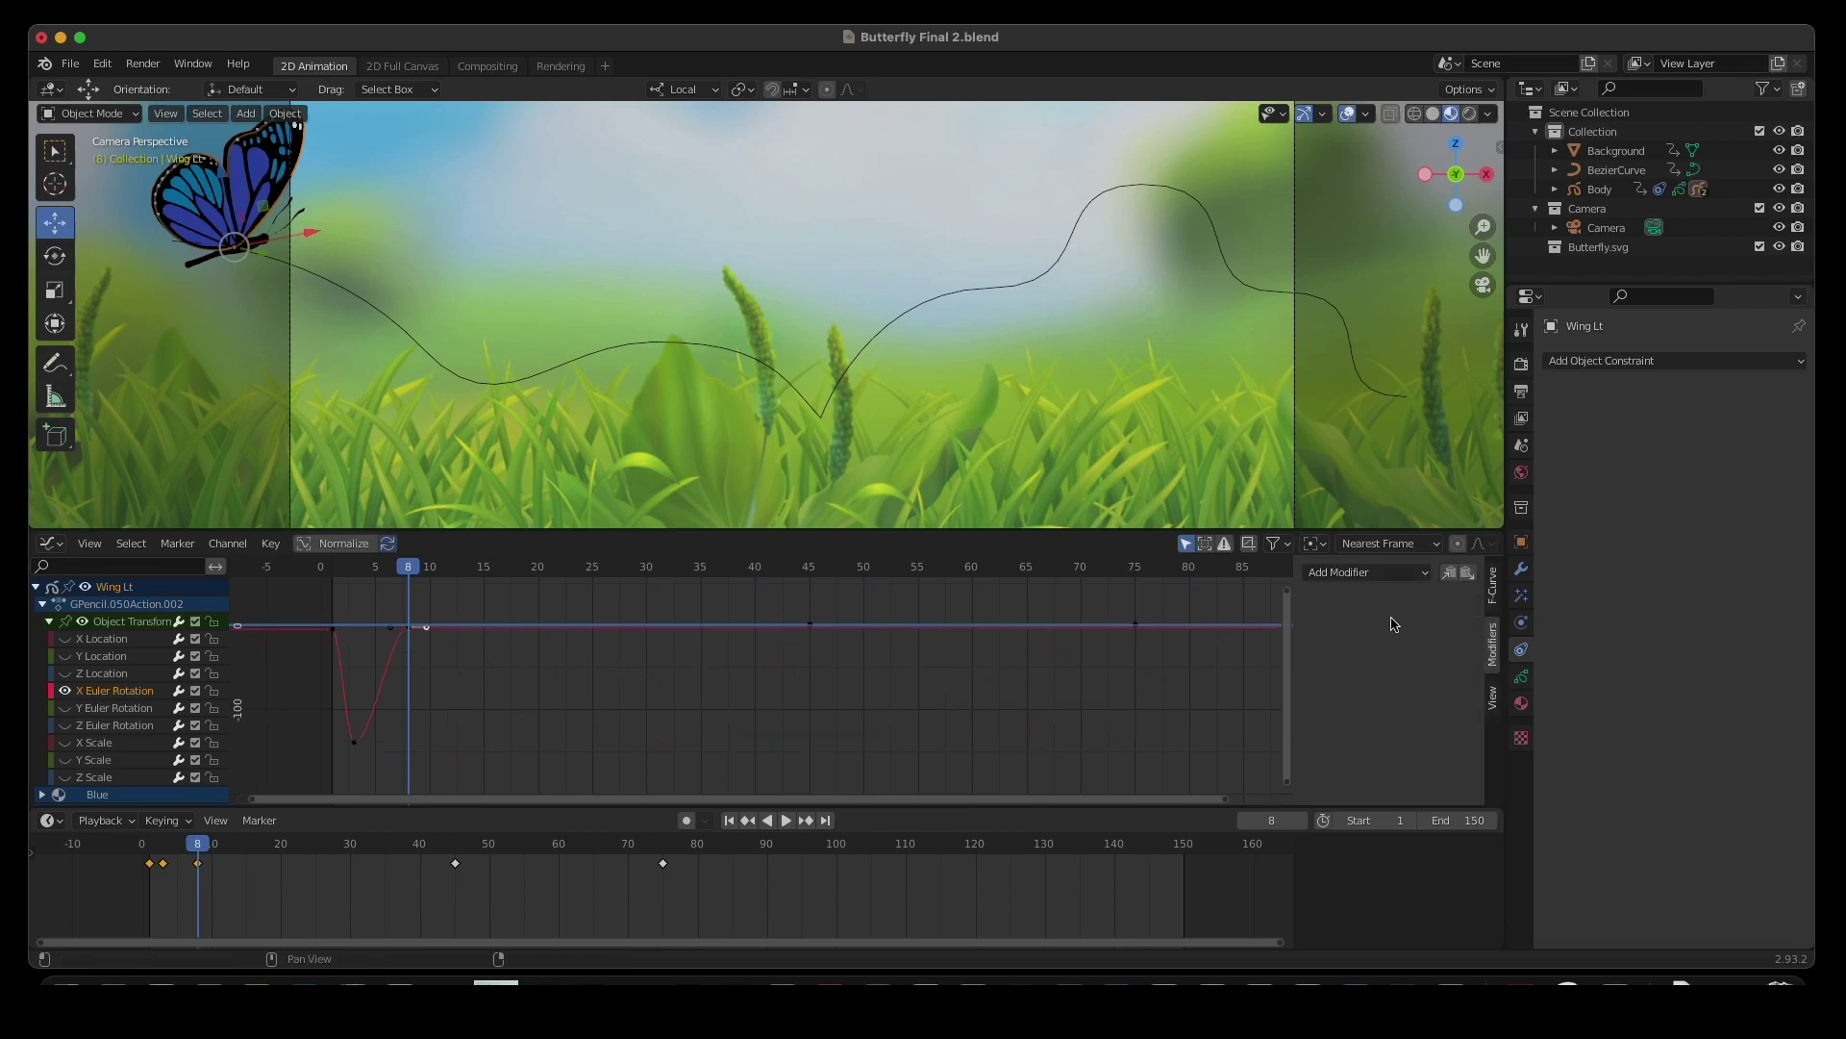
# - Copy Wing Lt's flap keyframes from frames 1 to 8 and paste them at frames 8 and 15
pyautogui.moveTo(232, 893); pyautogui.dragTo(139, 859)
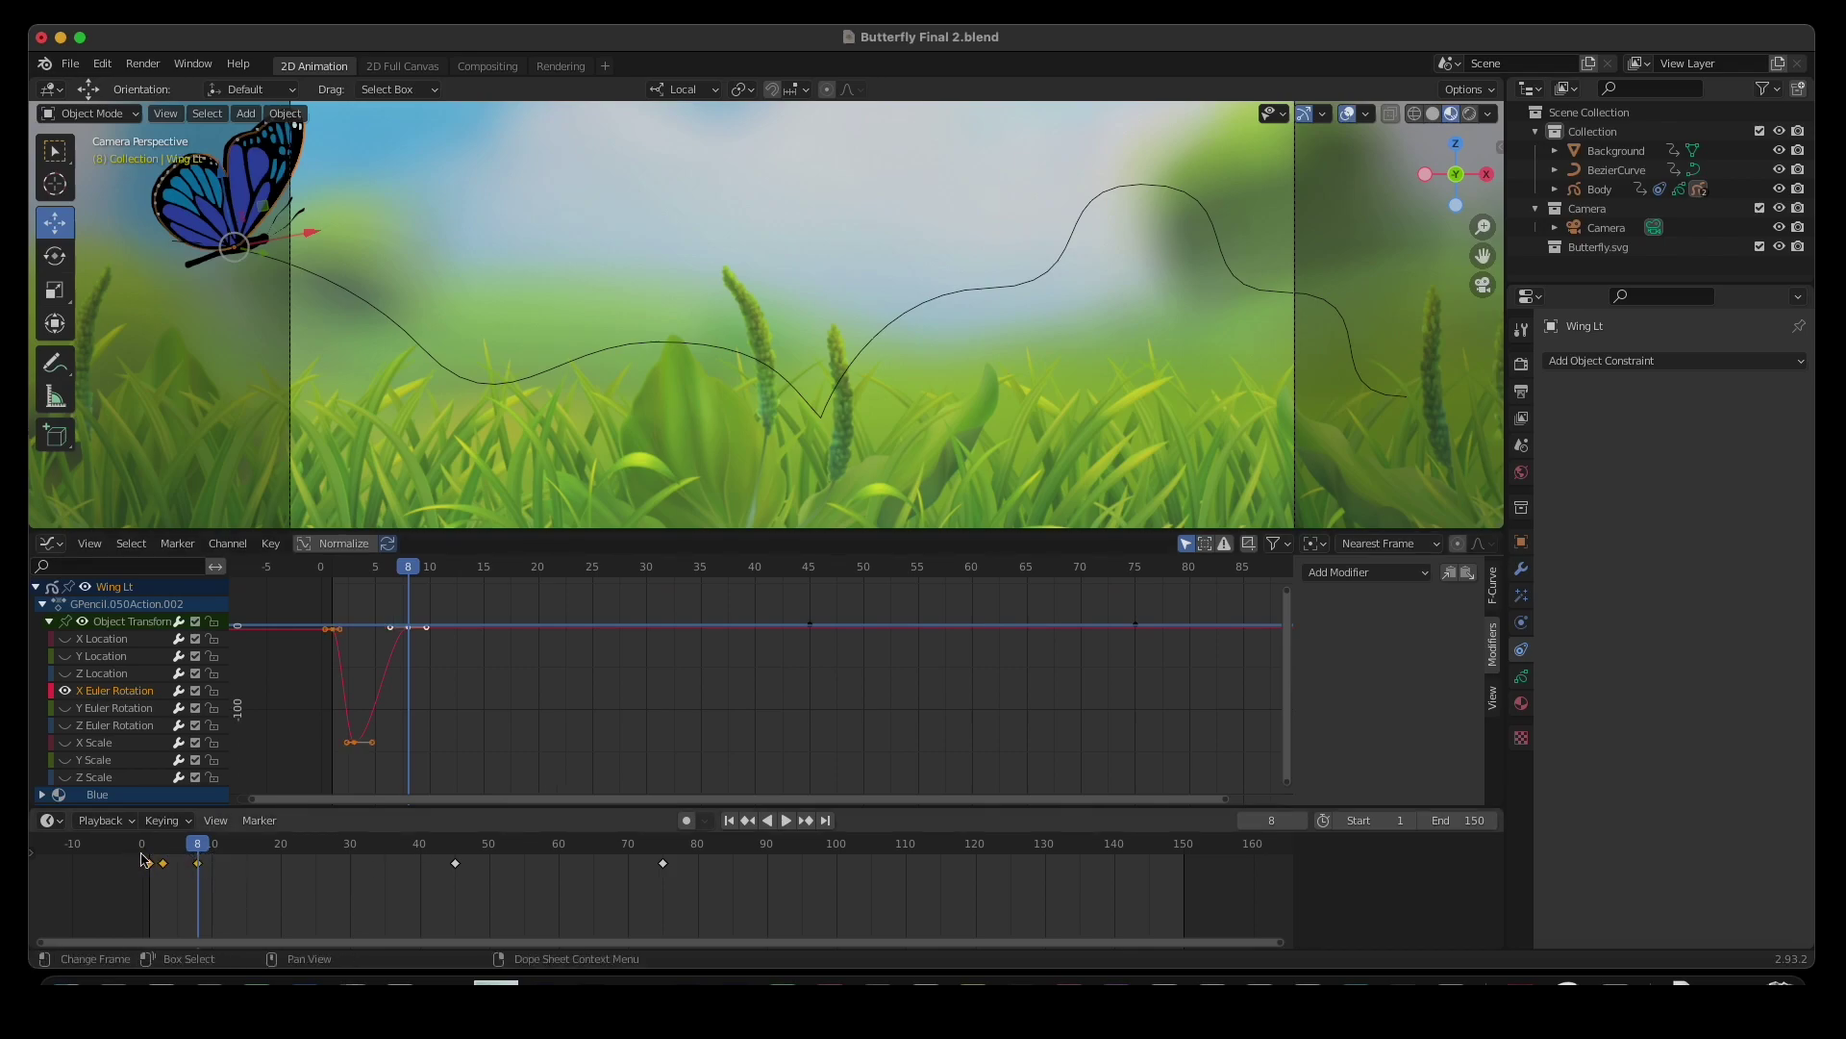
pyautogui.hotkey('ctrl', 'v')
pyautogui.click(248, 850)
pyautogui.hotkey('ctrl', 'v')
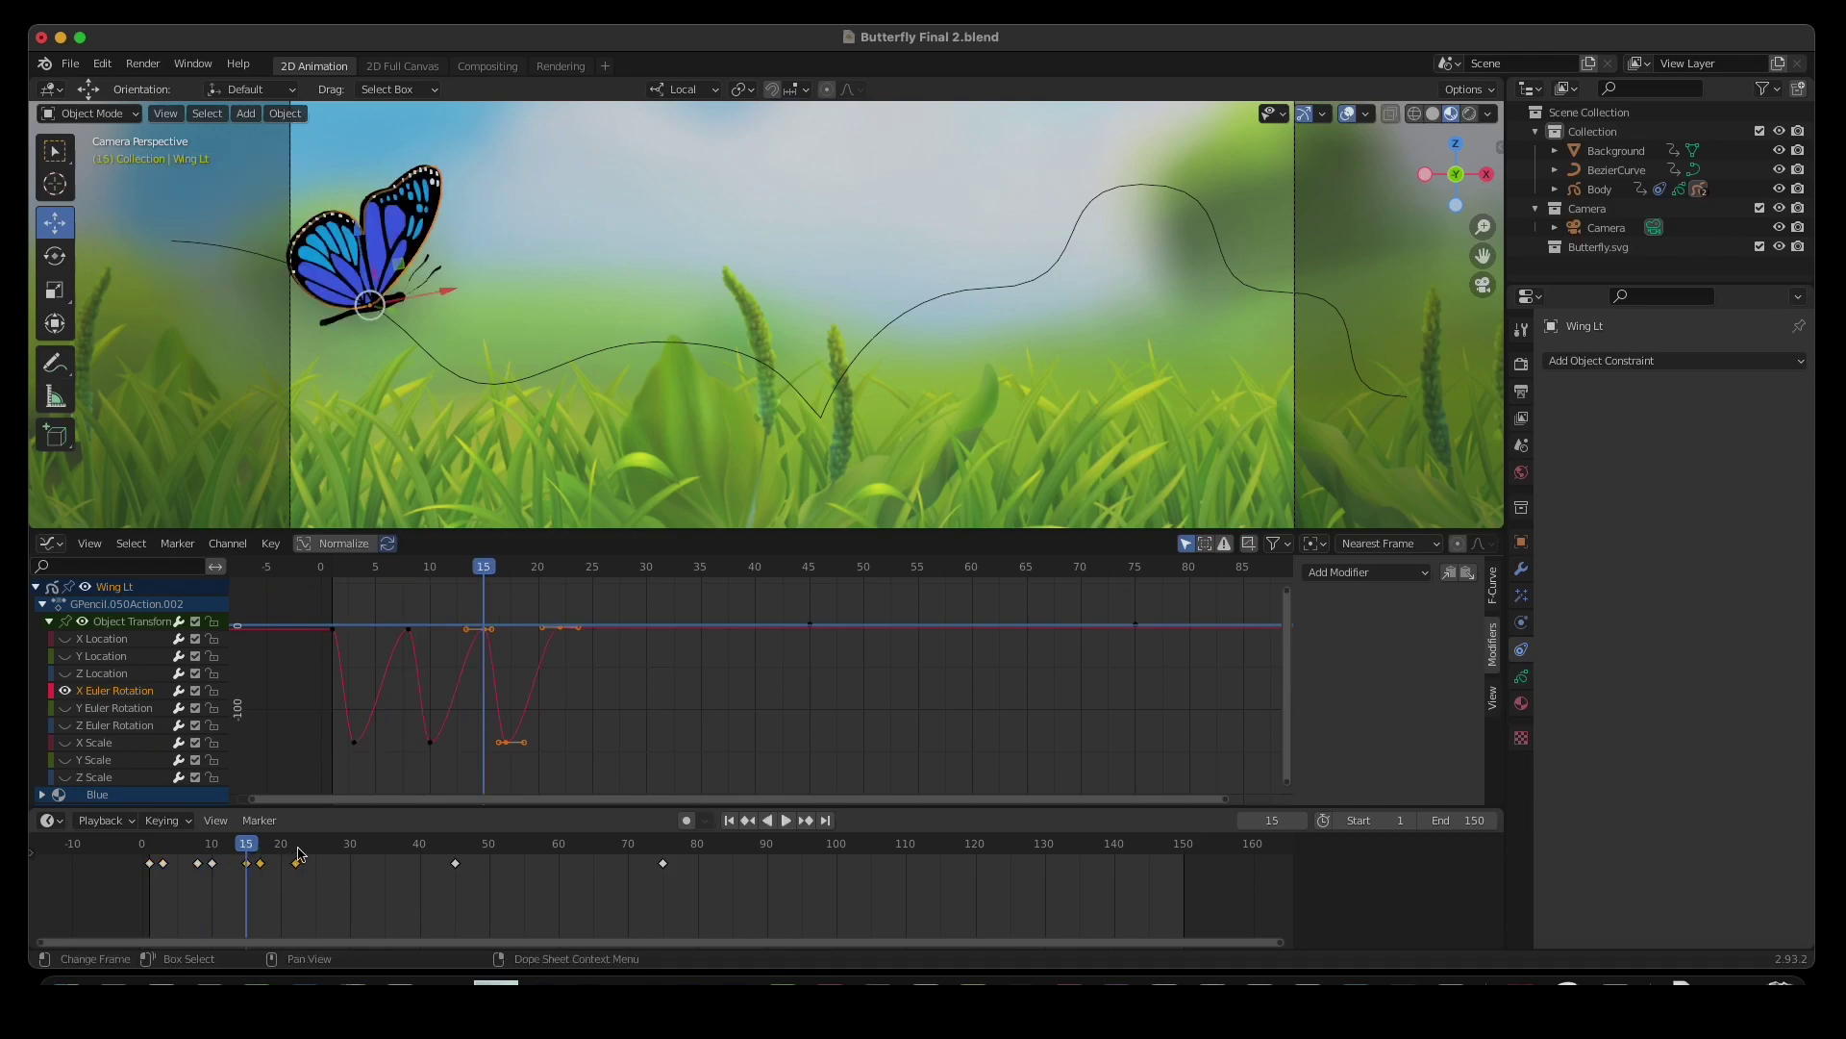
# - Repeat Wing Lt's copied flap keyframes at frames 22, 29 and 36, up to the dip
pyautogui.click(294, 850)
pyautogui.hotkey('ctrl', 'v')
pyautogui.click(346, 846)
pyautogui.hotkey('ctrl', 'v')
pyautogui.click(393, 850)
pyautogui.hotkey('ctrl', 'v')
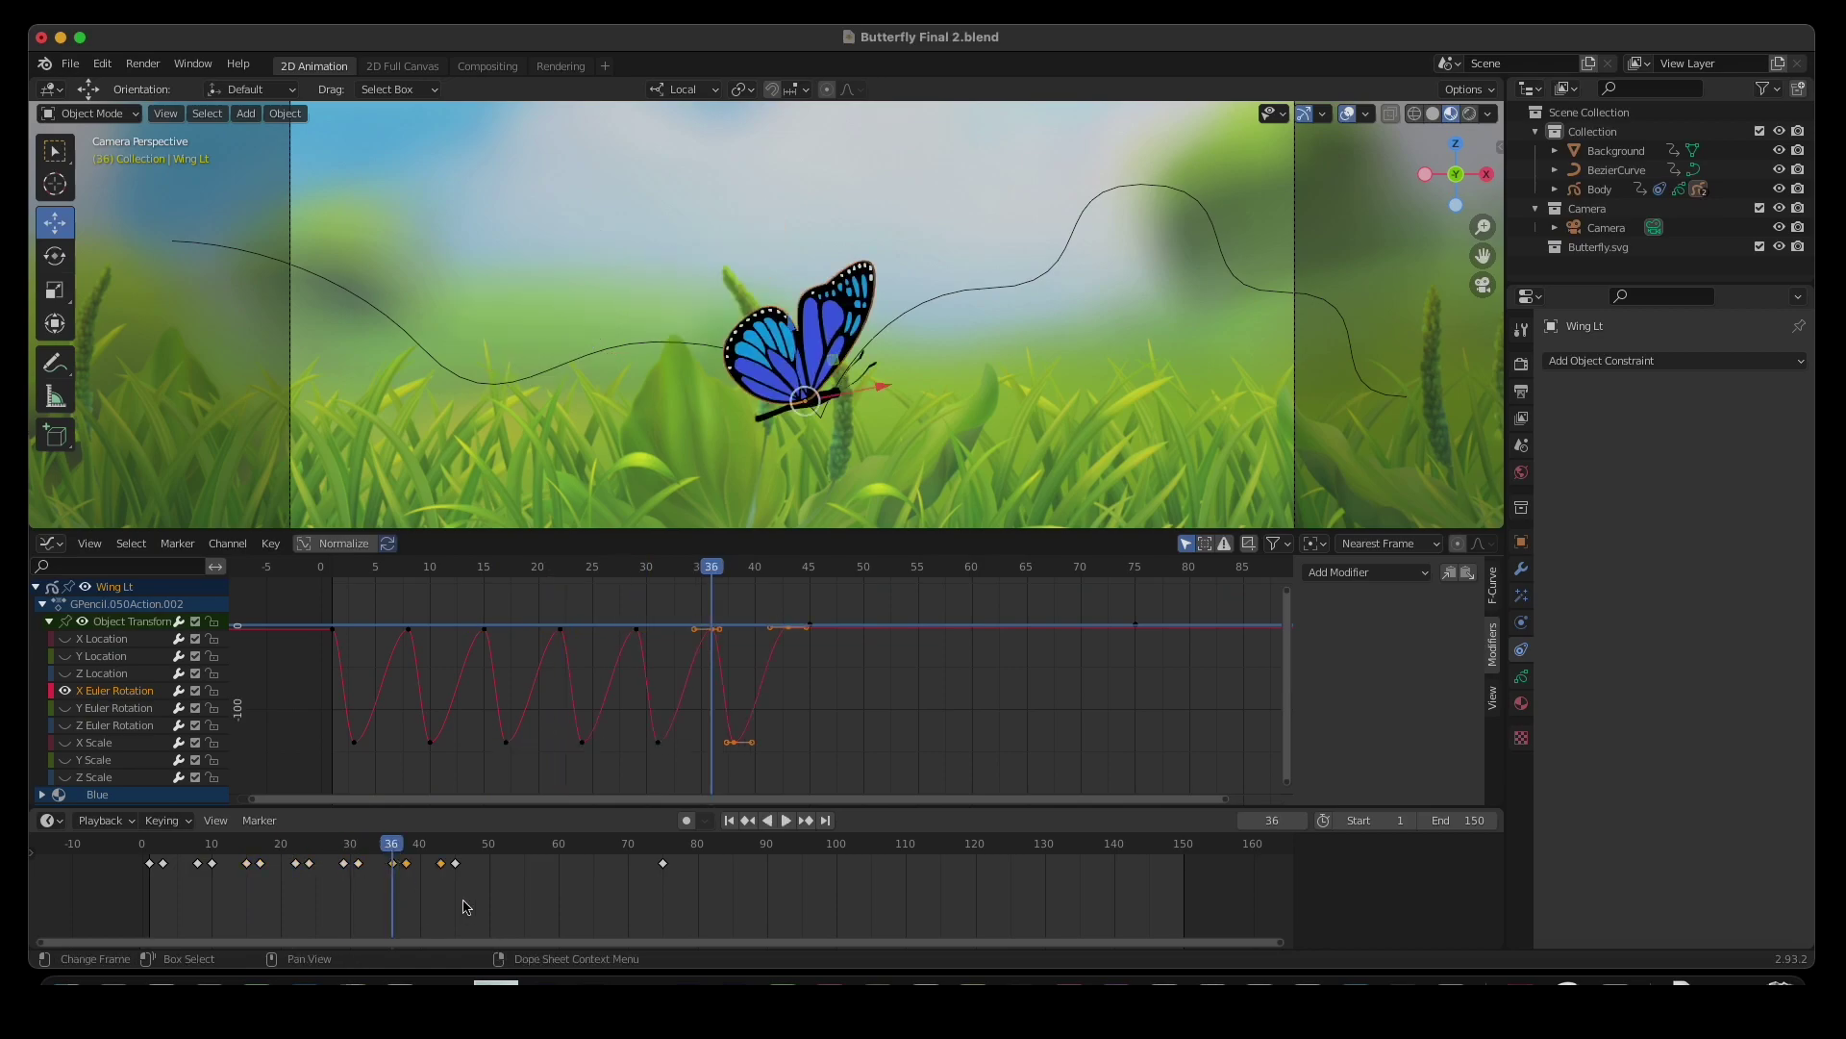
# - Paste Wing Lt's flap keyframes at frames 70, 77 and 84 so the flapping resumes after the pause
pyautogui.click(630, 847)
pyautogui.hotkey('ctrl', 'v')
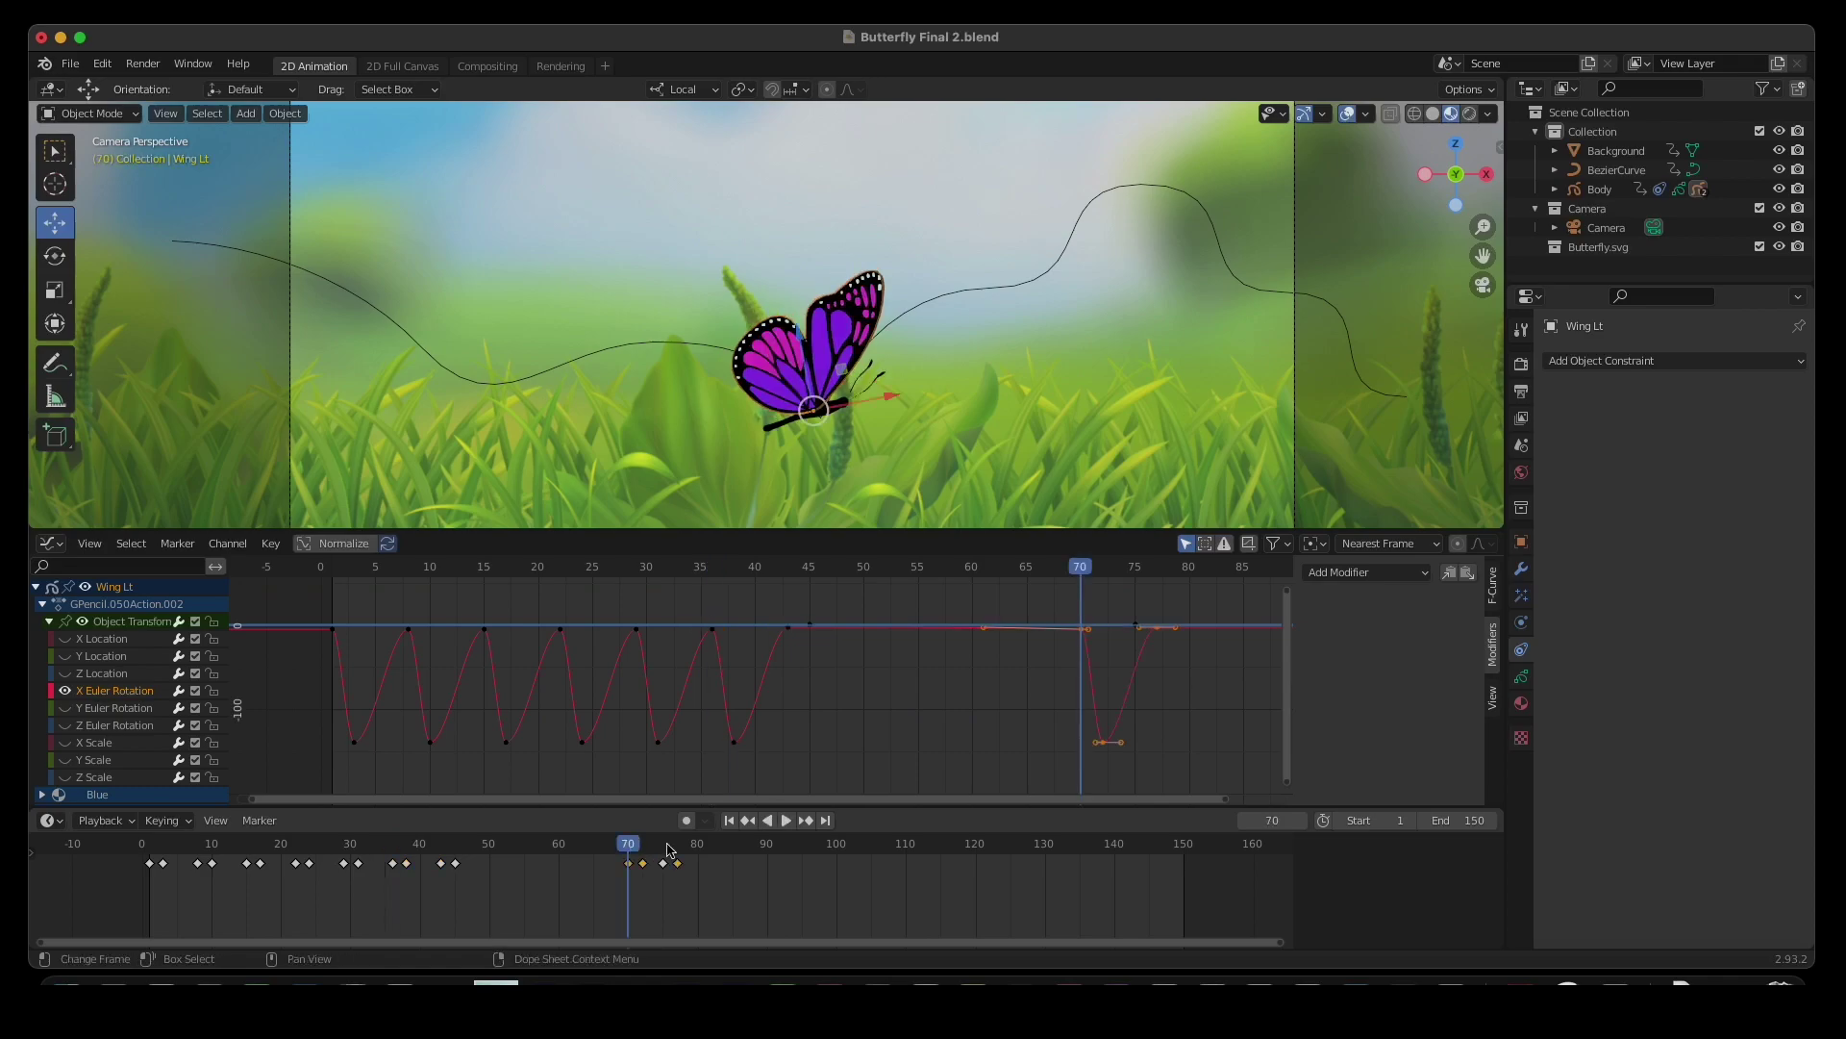
pyautogui.click(678, 848)
pyautogui.hotkey('ctrl', 'v')
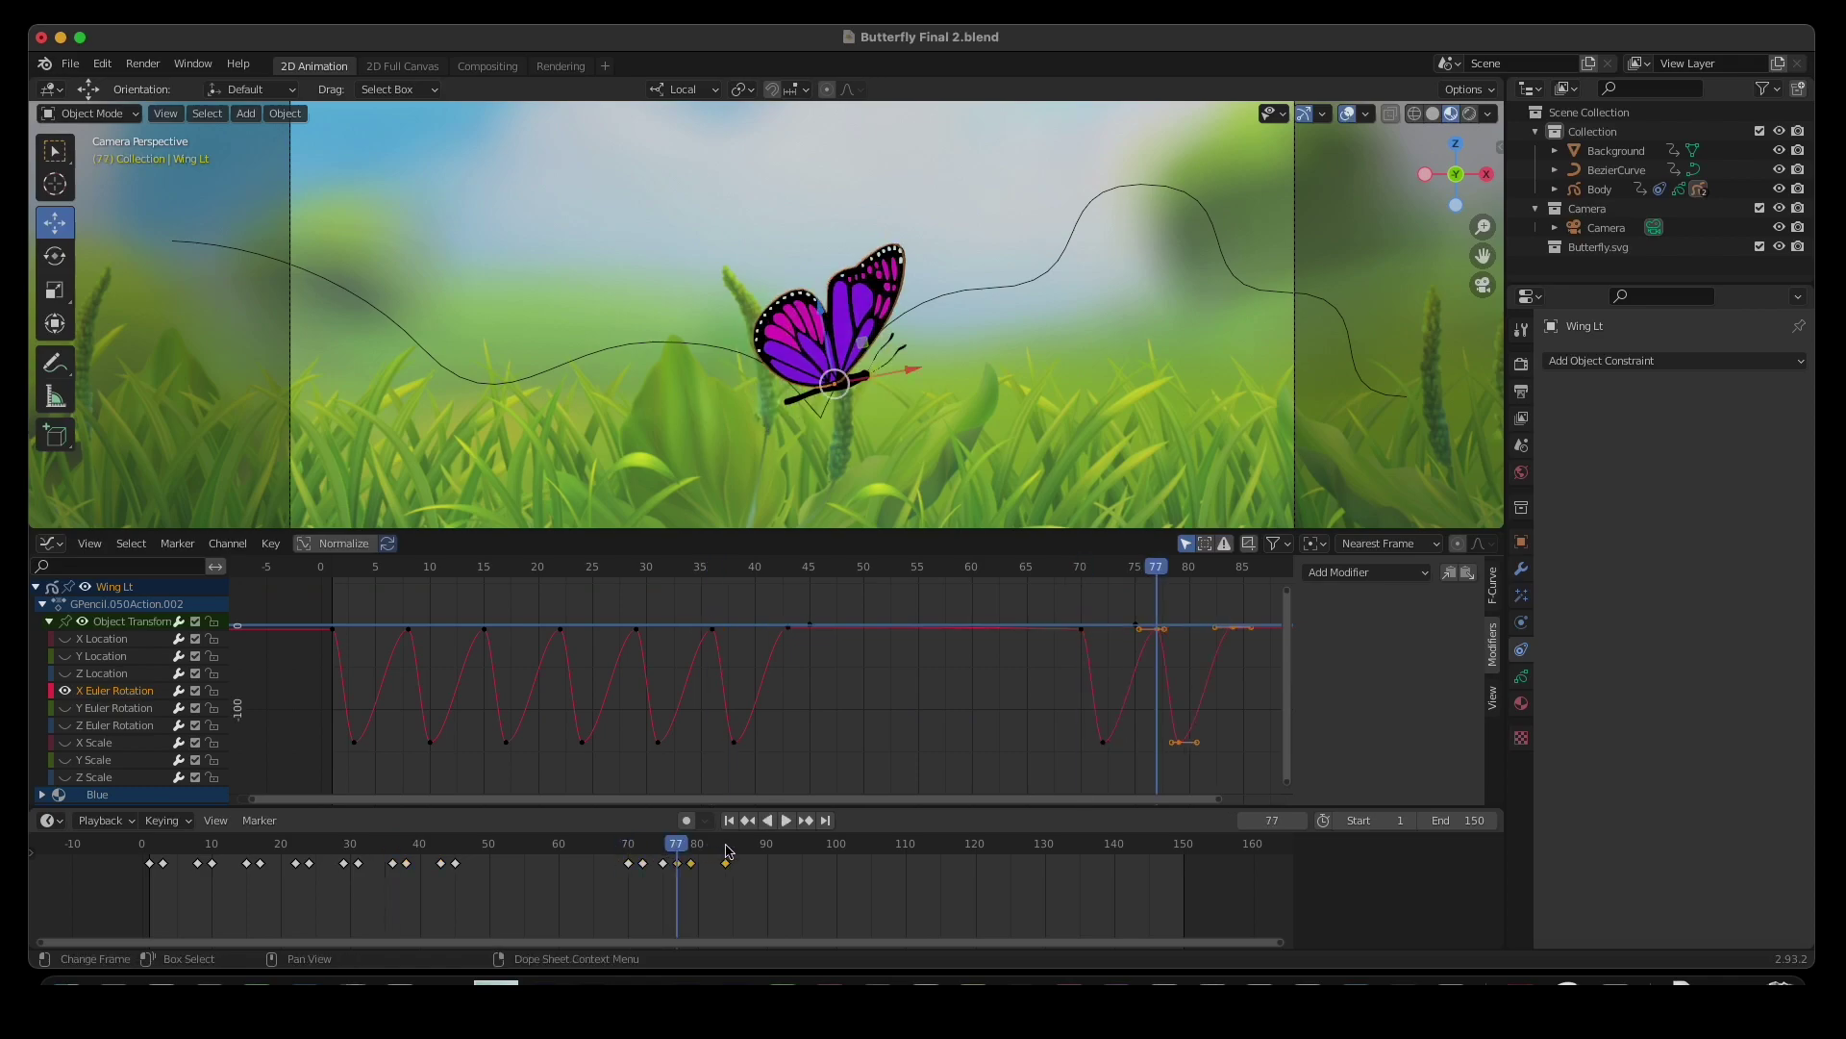
pyautogui.click(728, 851)
pyautogui.hotkey('ctrl', 'v')
# - Repeat Wing Lt's copied flap keyframes at frames 91, 98, 105 and 112
pyautogui.click(774, 848)
pyautogui.hotkey('ctrl', 'v')
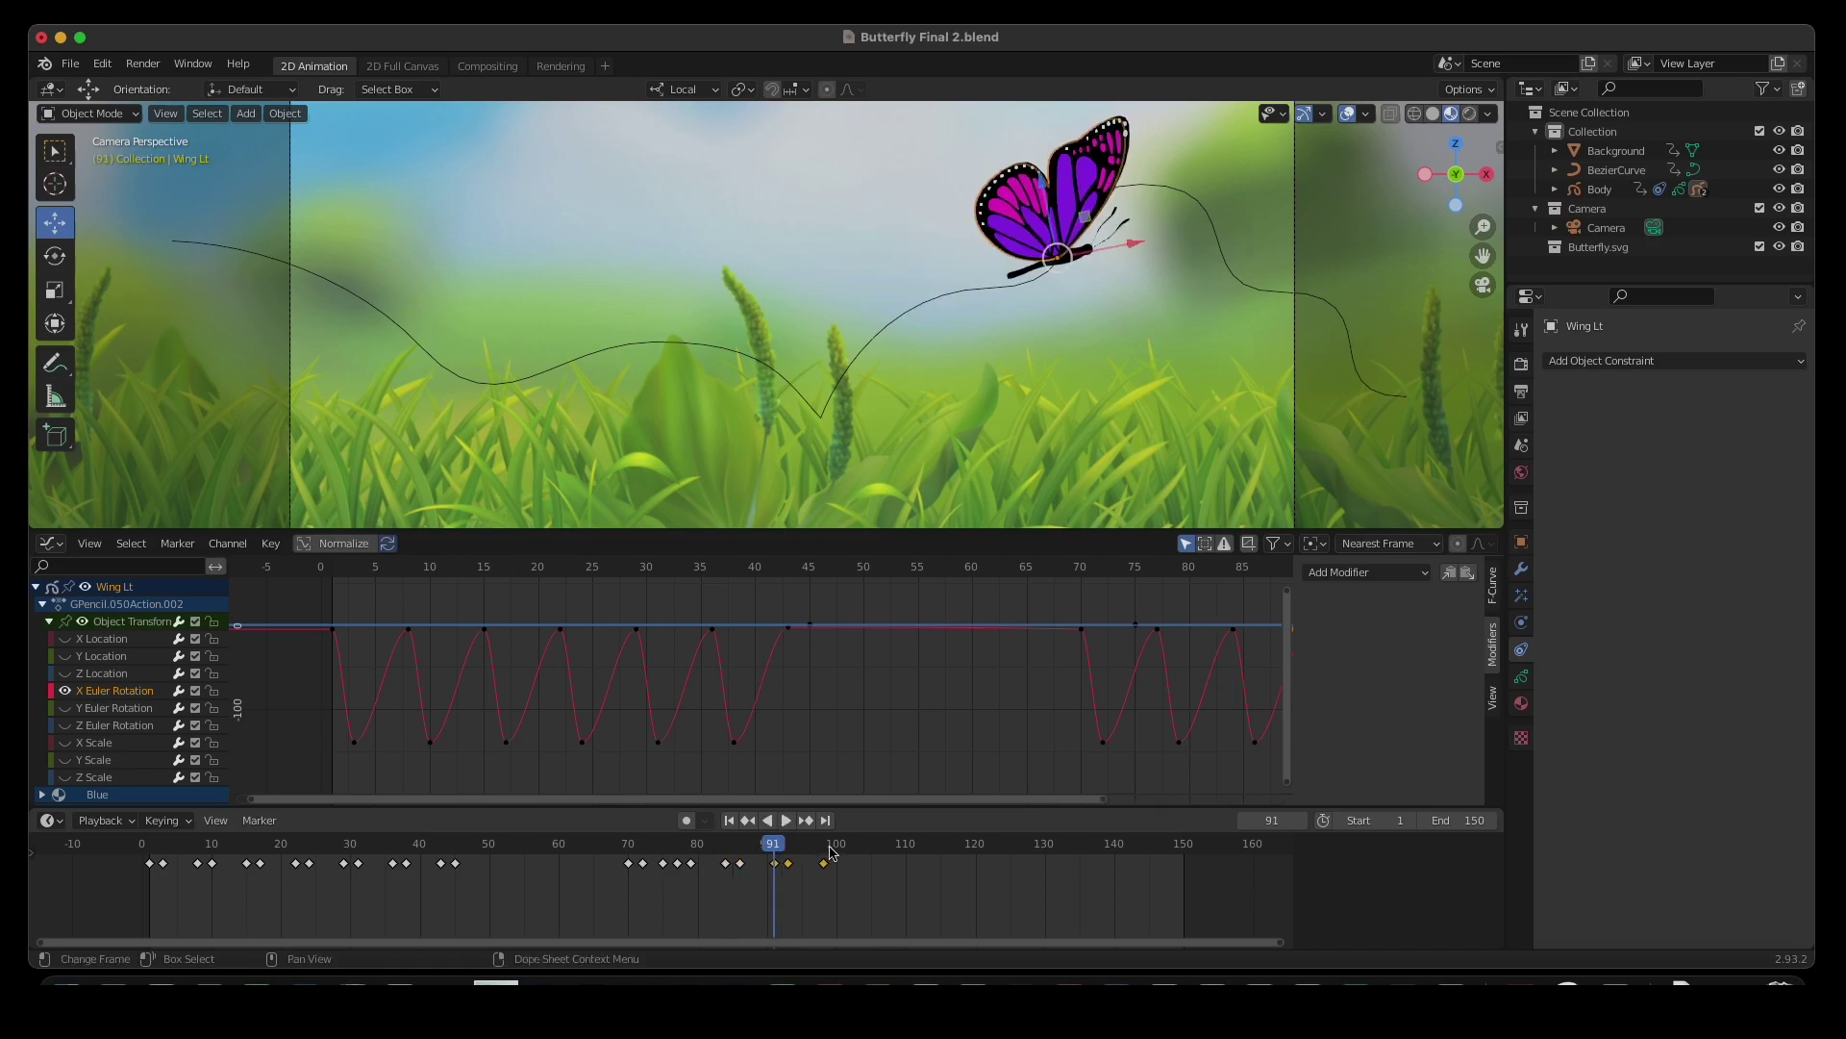
pyautogui.click(824, 848)
pyautogui.hotkey('ctrl', 'v')
pyautogui.click(871, 849)
pyautogui.hotkey('ctrl', 'v')
pyautogui.click(922, 848)
pyautogui.hotkey('ctrl', 'v')
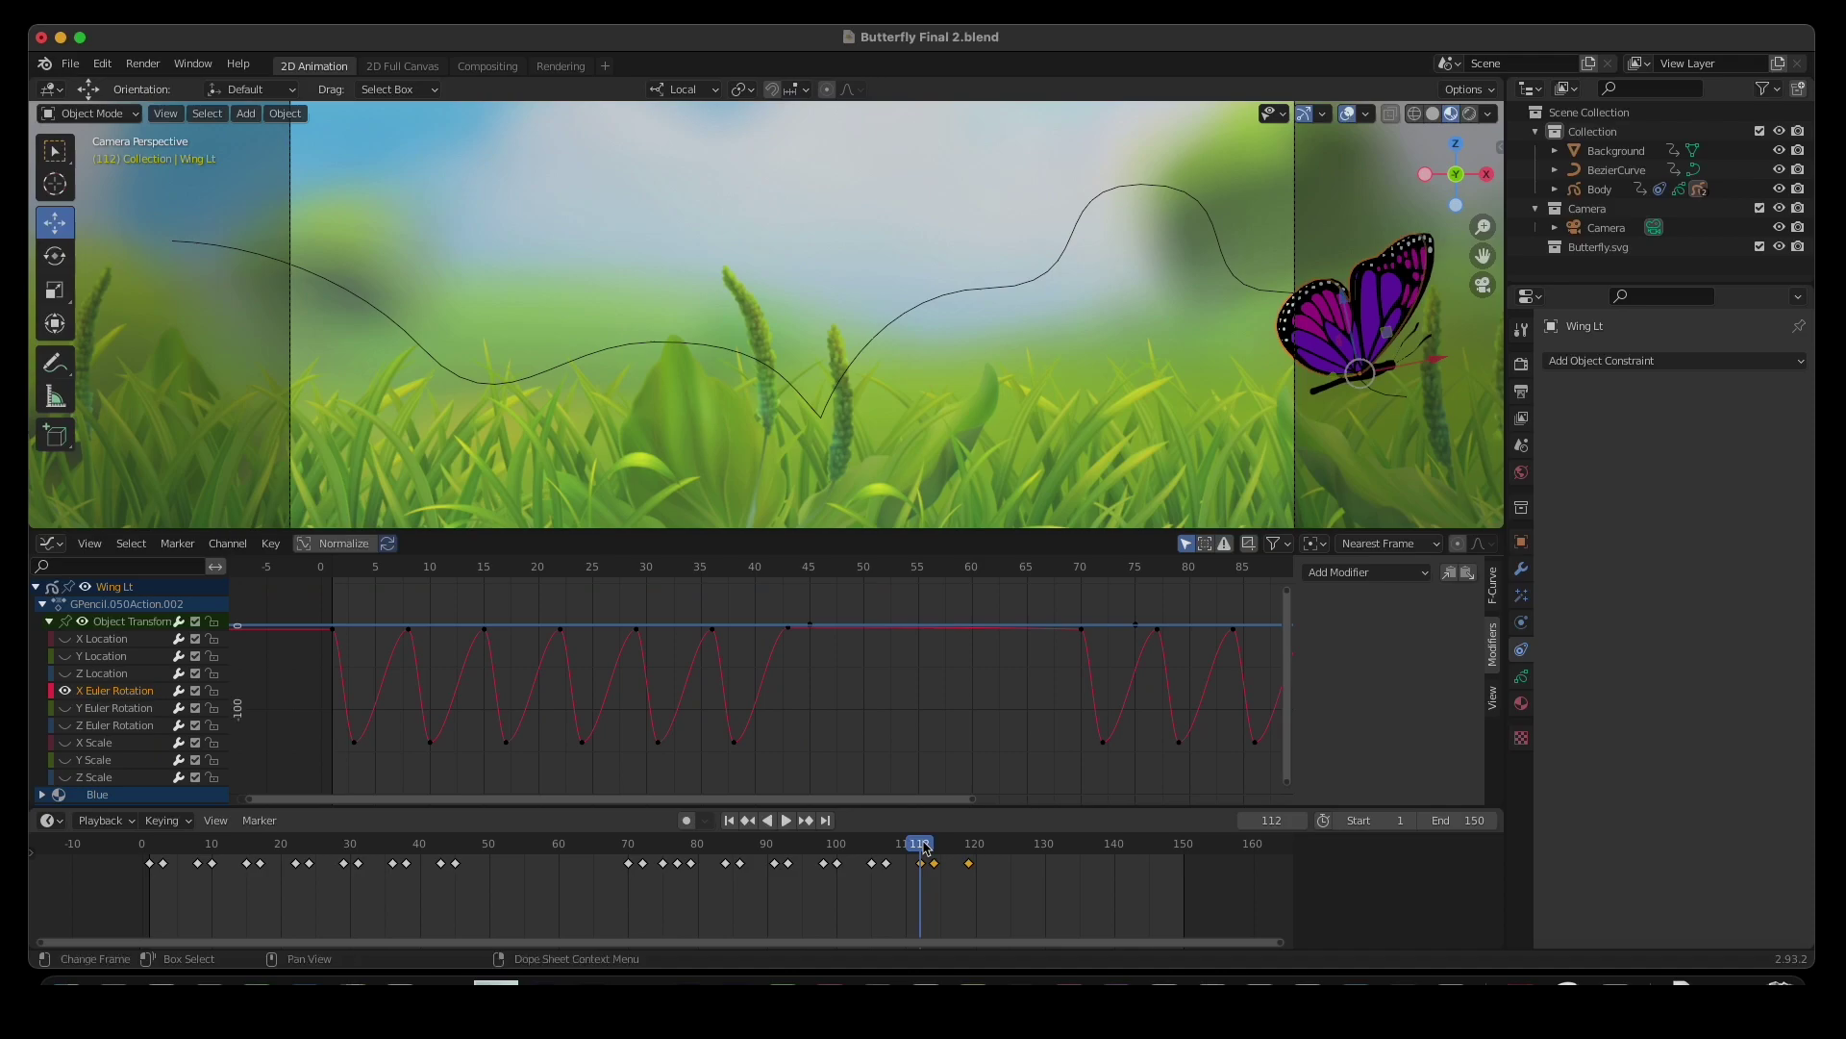
# - Try adding one more copy of Wing Lt's flap keyframes at frame 119
pyautogui.click(975, 848)
pyautogui.hotkey('ctrl', 'v')
pyautogui.click(1018, 848)
# - Play the animation from frame 1 to review both wings flapping and pausing together
pyautogui.moveTo(1021, 848); pyautogui.dragTo(149, 845)
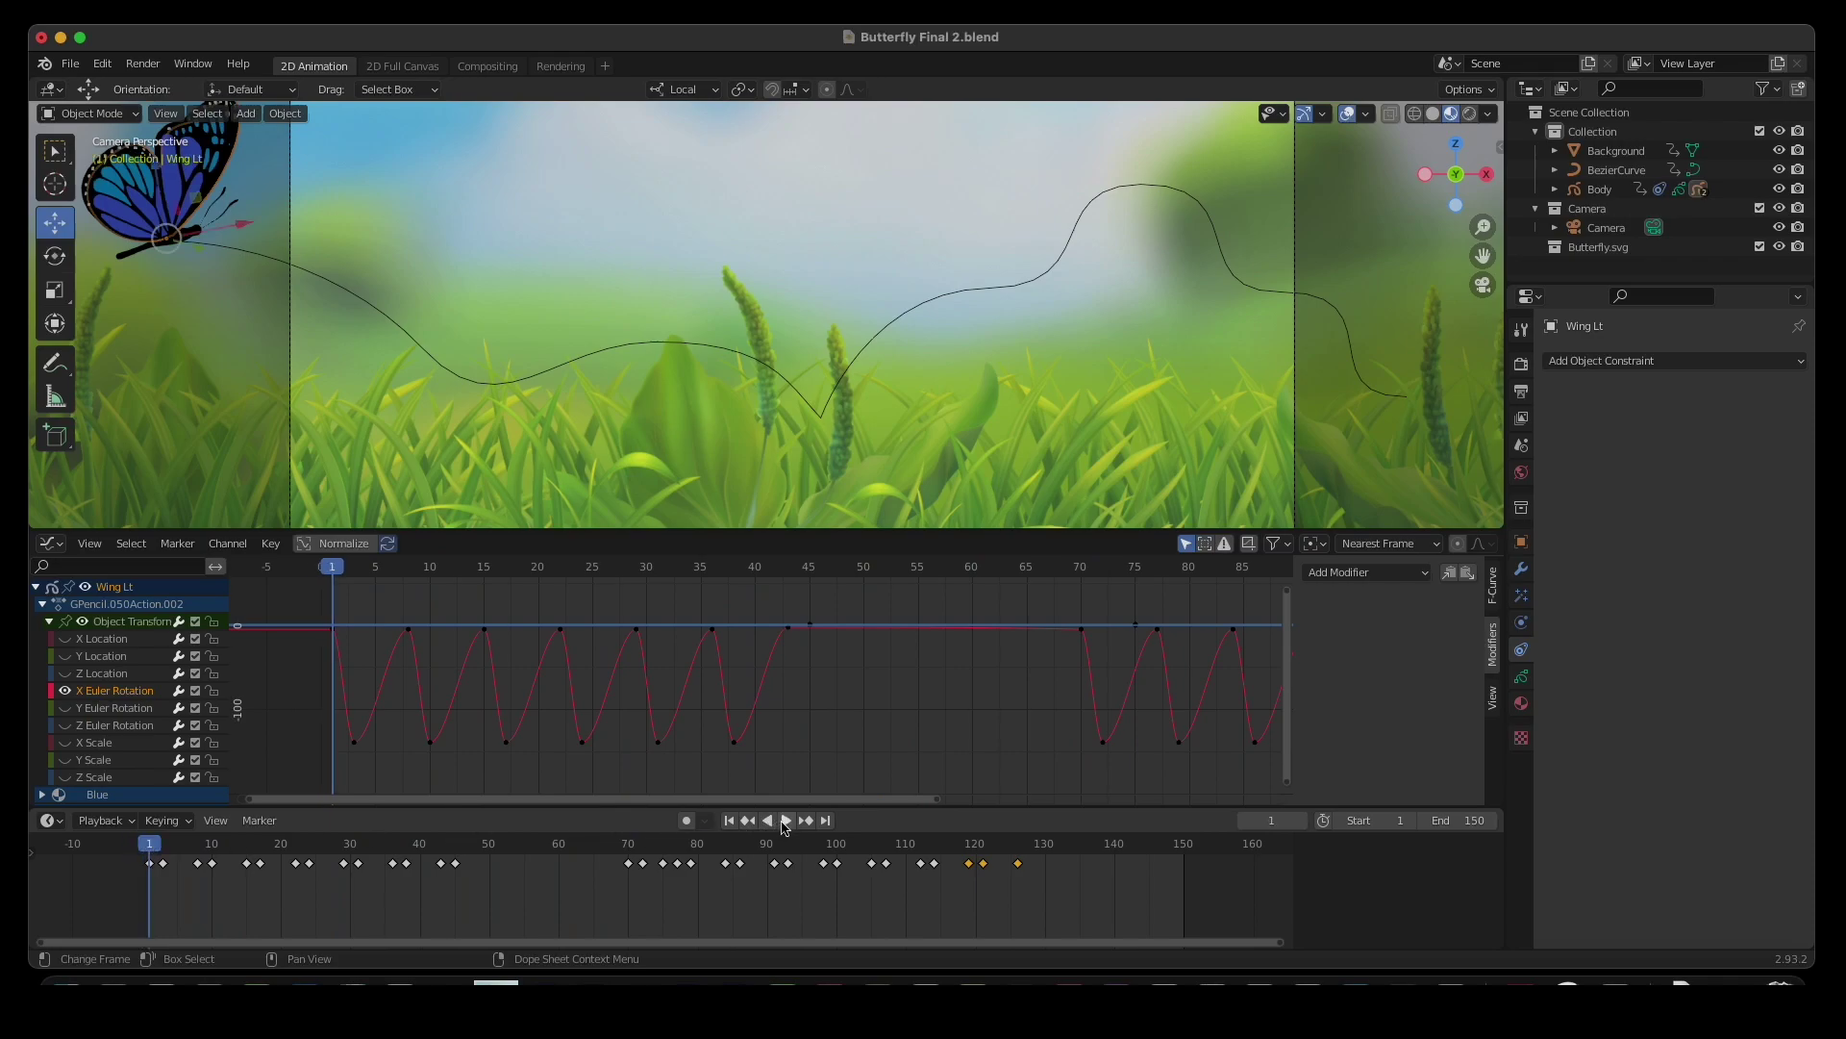
pyautogui.click(785, 821)
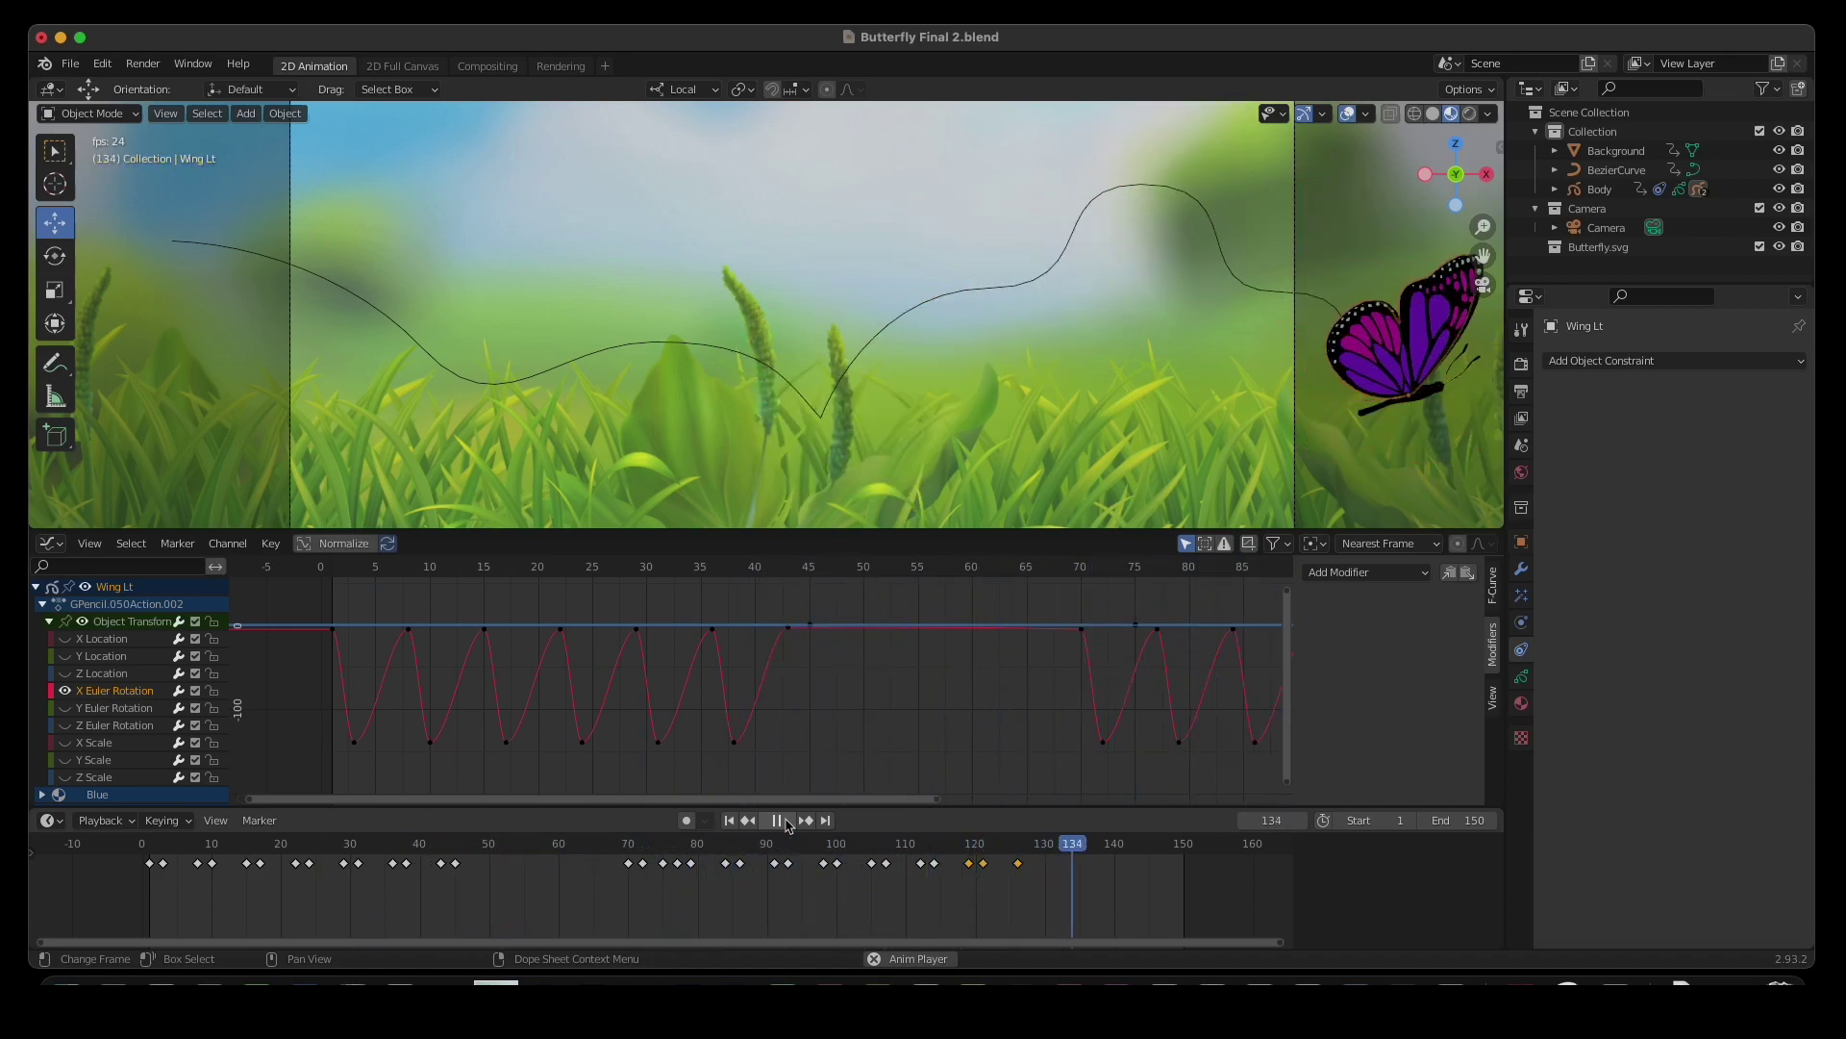
pyautogui.click(779, 821)
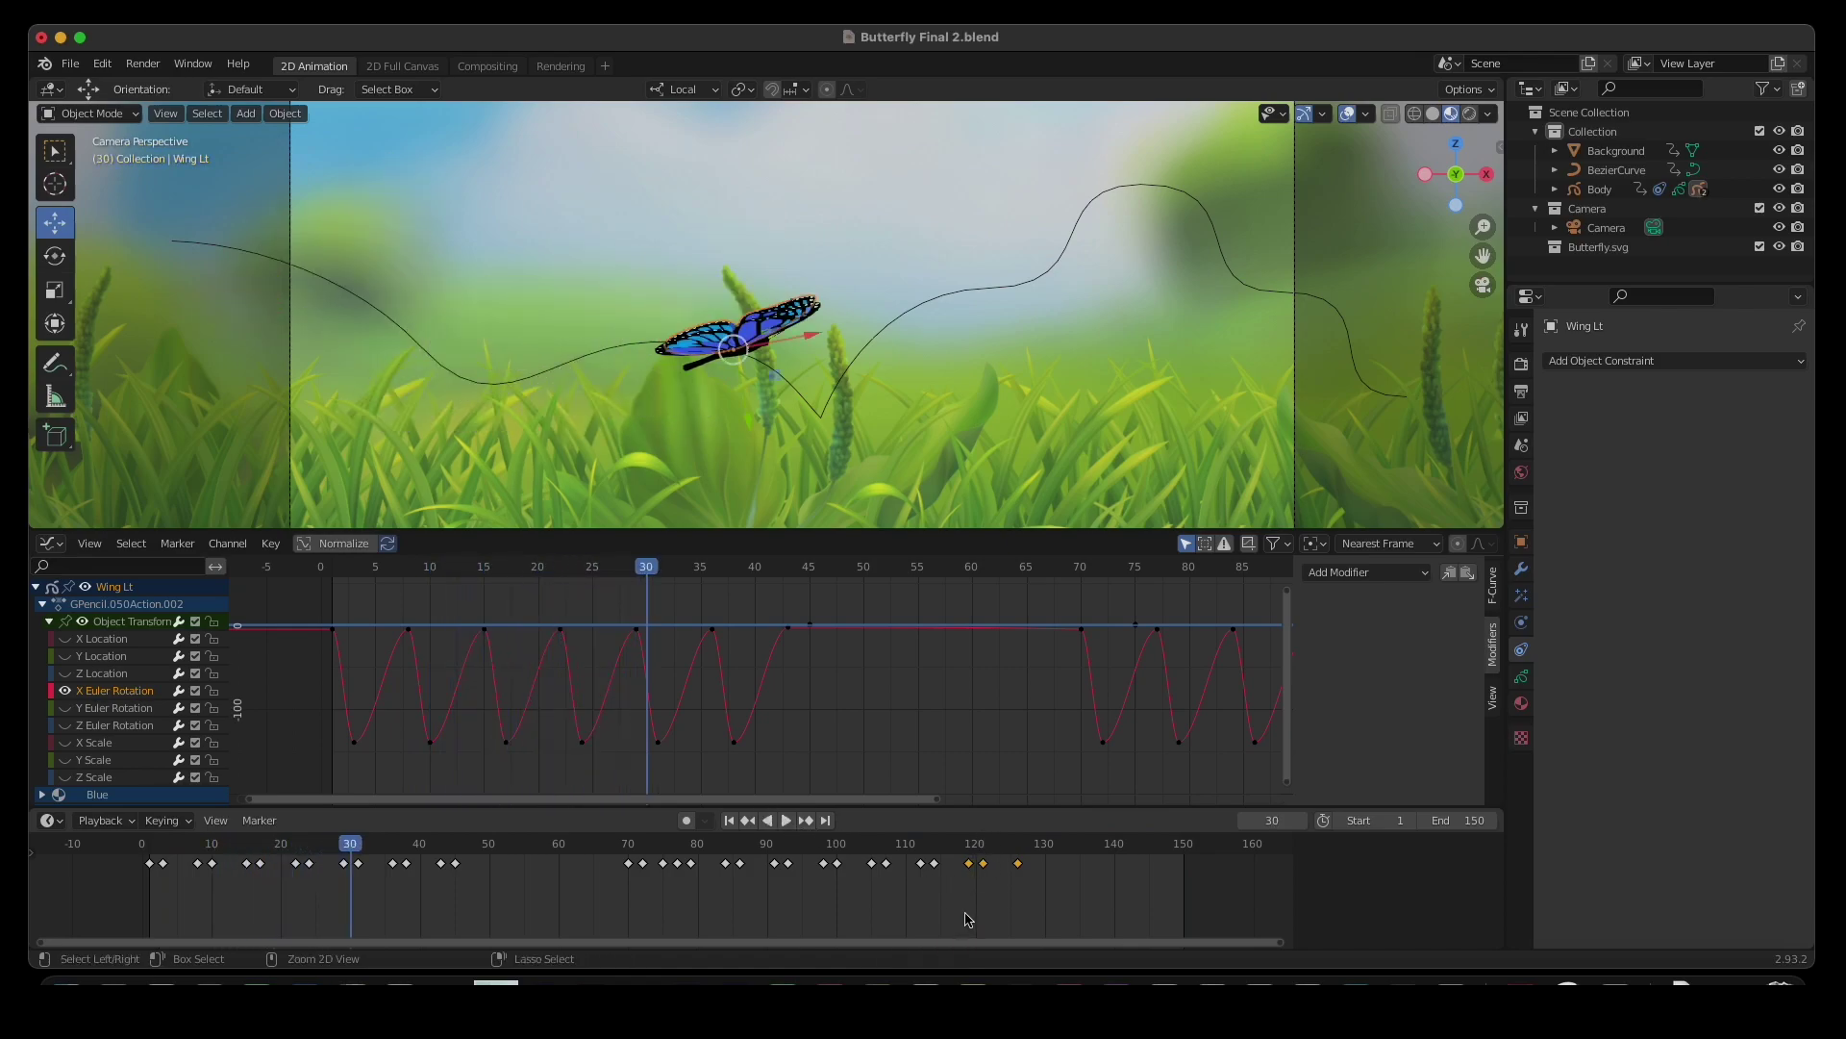
# - Undo the extra Wing Lt flap pasted at frame 119 and replay the animation from frame 1
pyautogui.click(968, 918)
pyautogui.moveTo(971, 853); pyautogui.dragTo(149, 839)
pyautogui.press('space')
pyautogui.press('space')
pyautogui.click(788, 820)
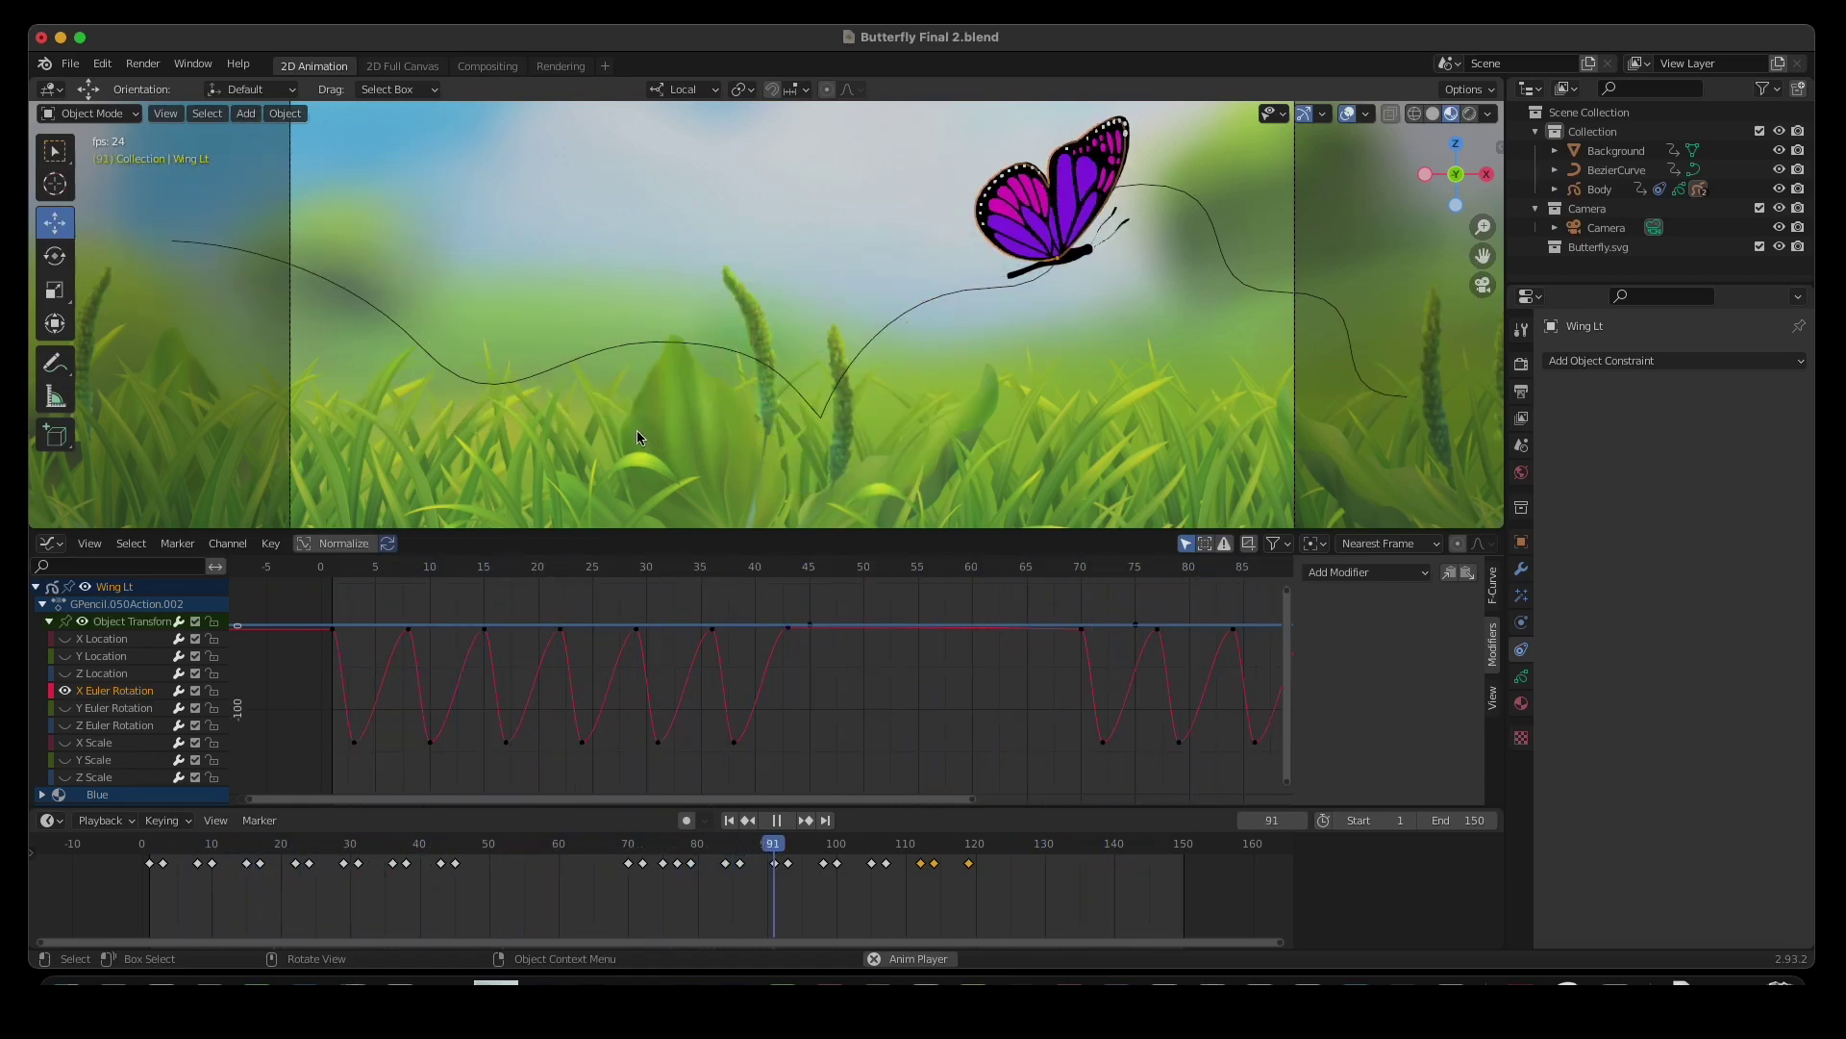
pyautogui.press('space')
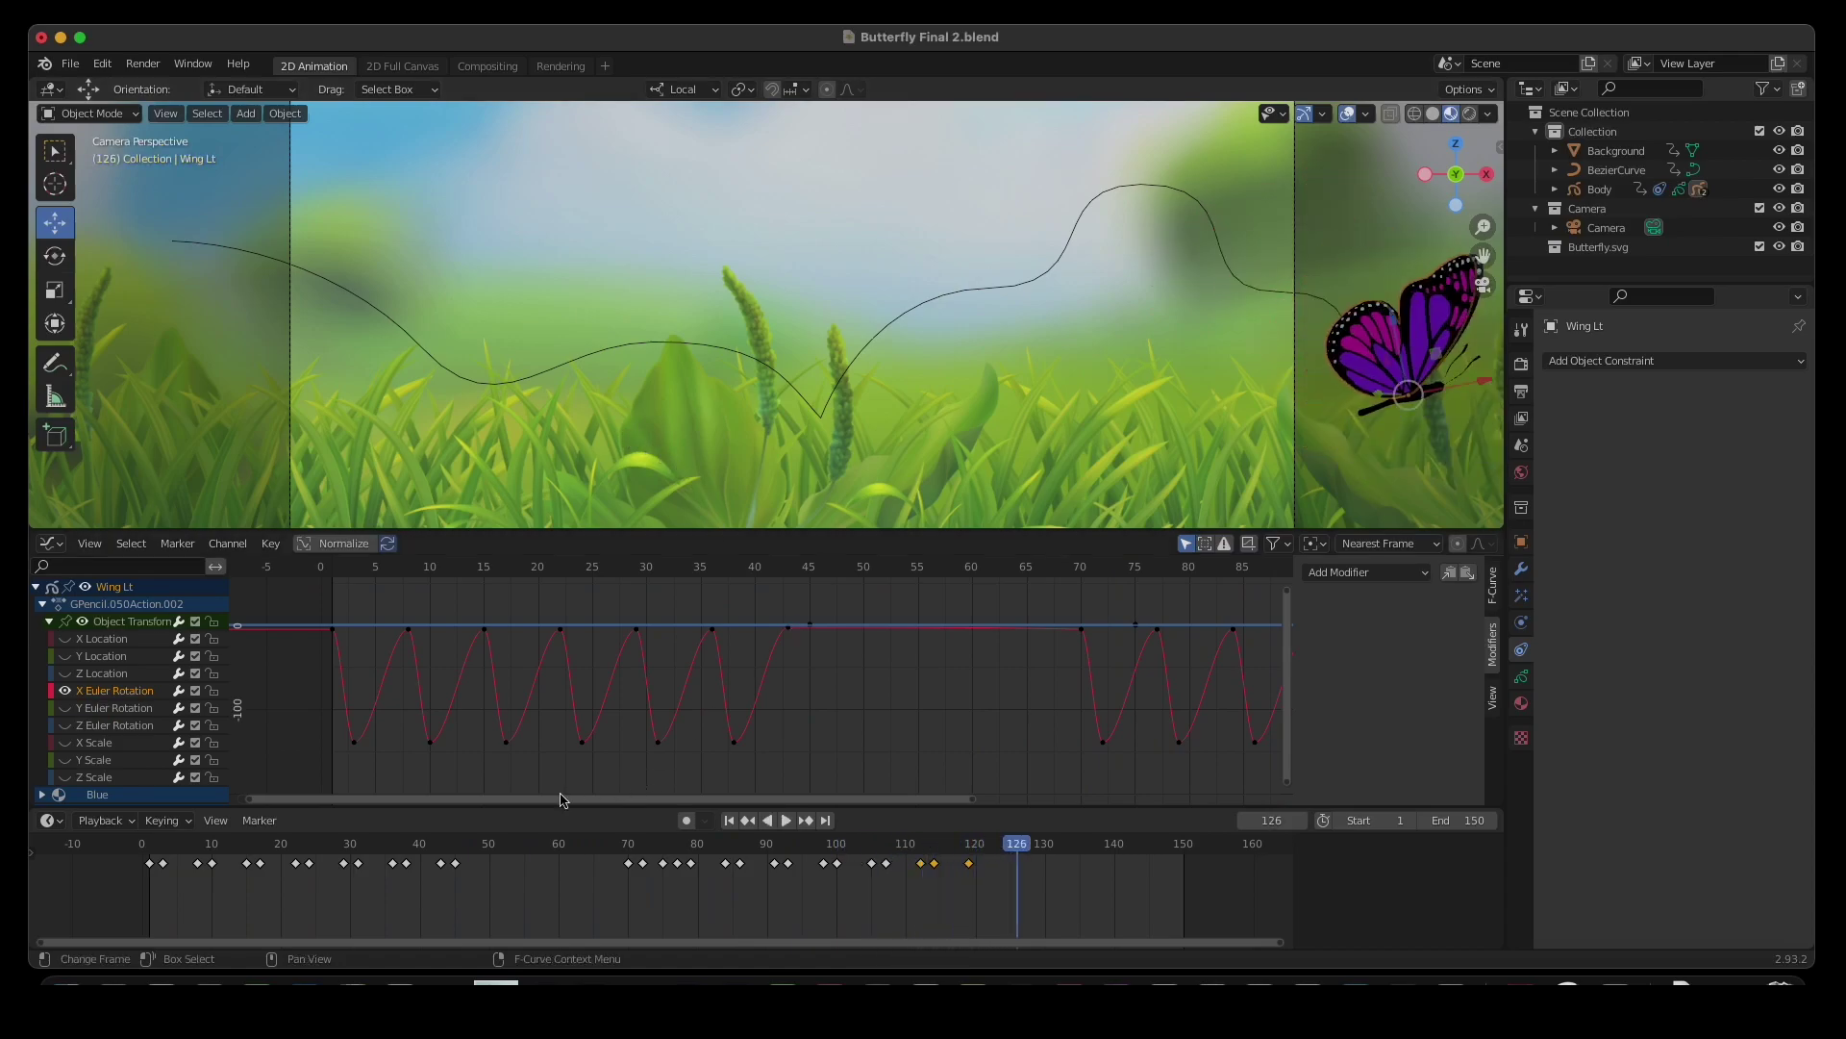
# - Try shifting the Background object left along its X axis at frame 45, and play the animation
pyautogui.moveTo(472, 846); pyautogui.dragTo(458, 850)
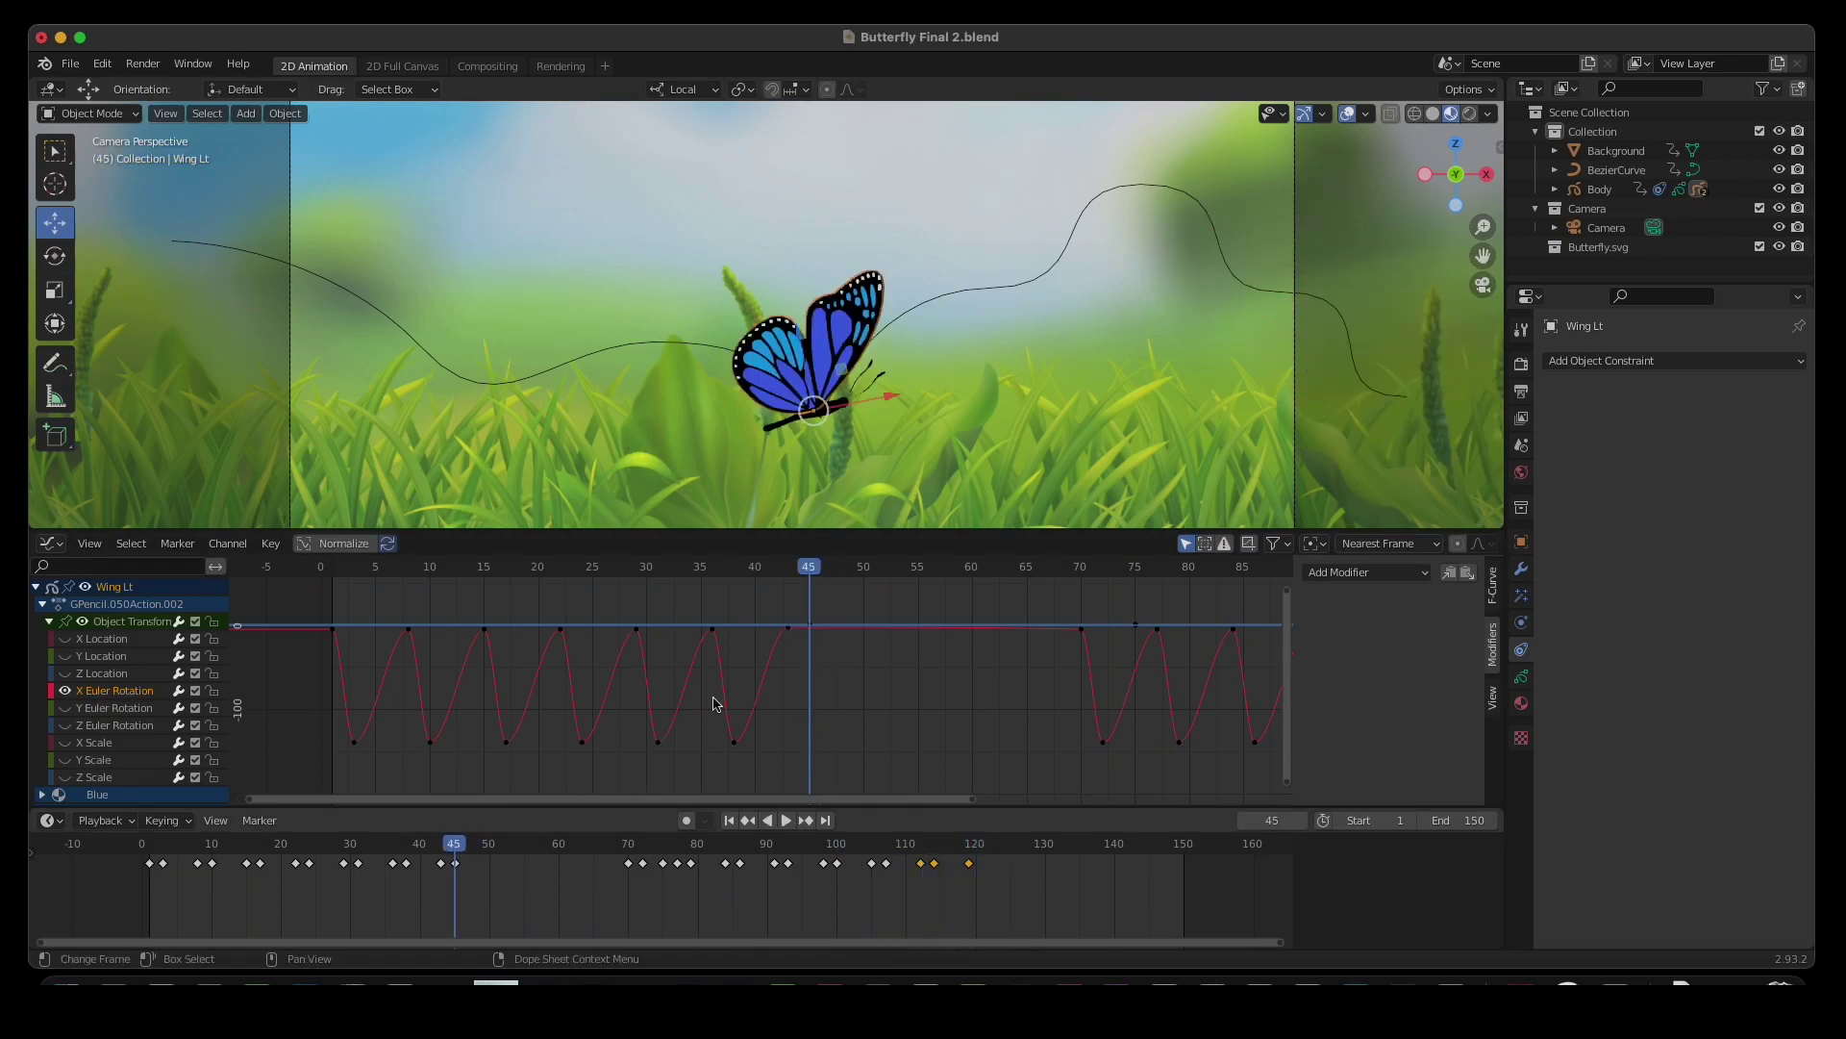
pyautogui.click(1070, 454)
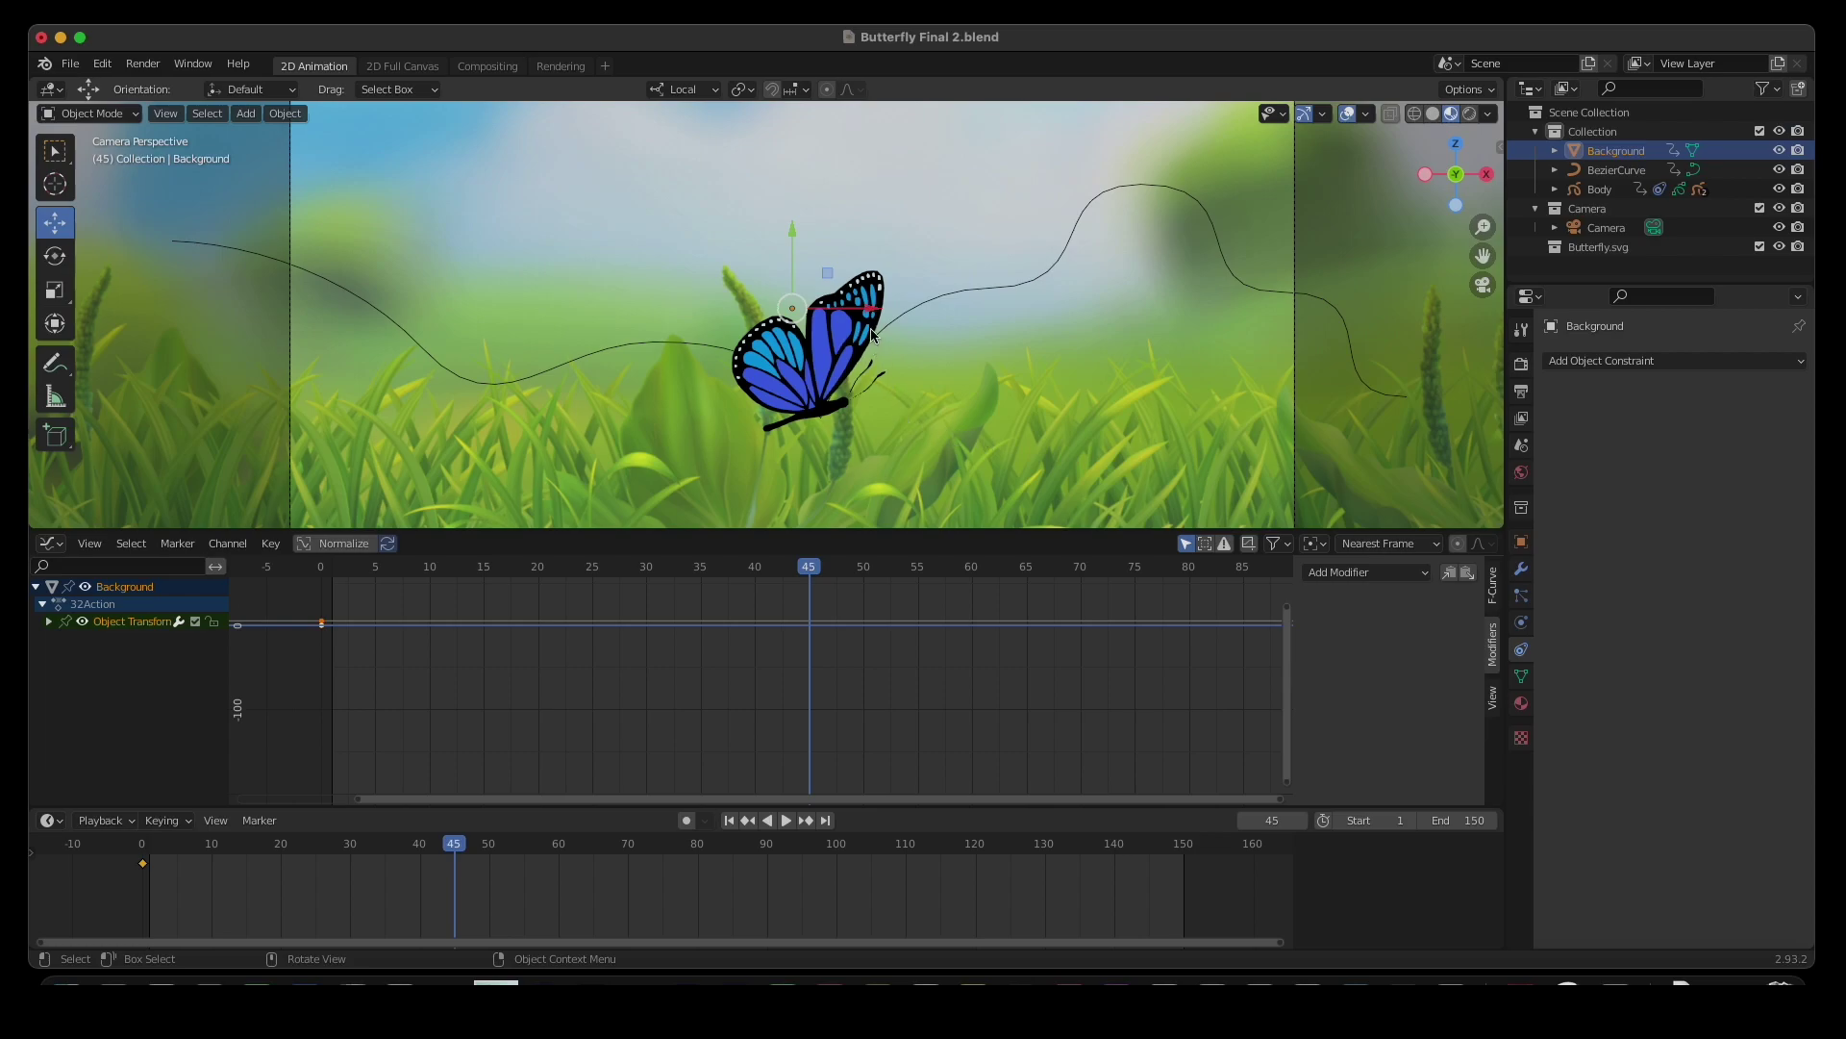
pyautogui.moveTo(872, 313); pyautogui.dragTo(728, 308)
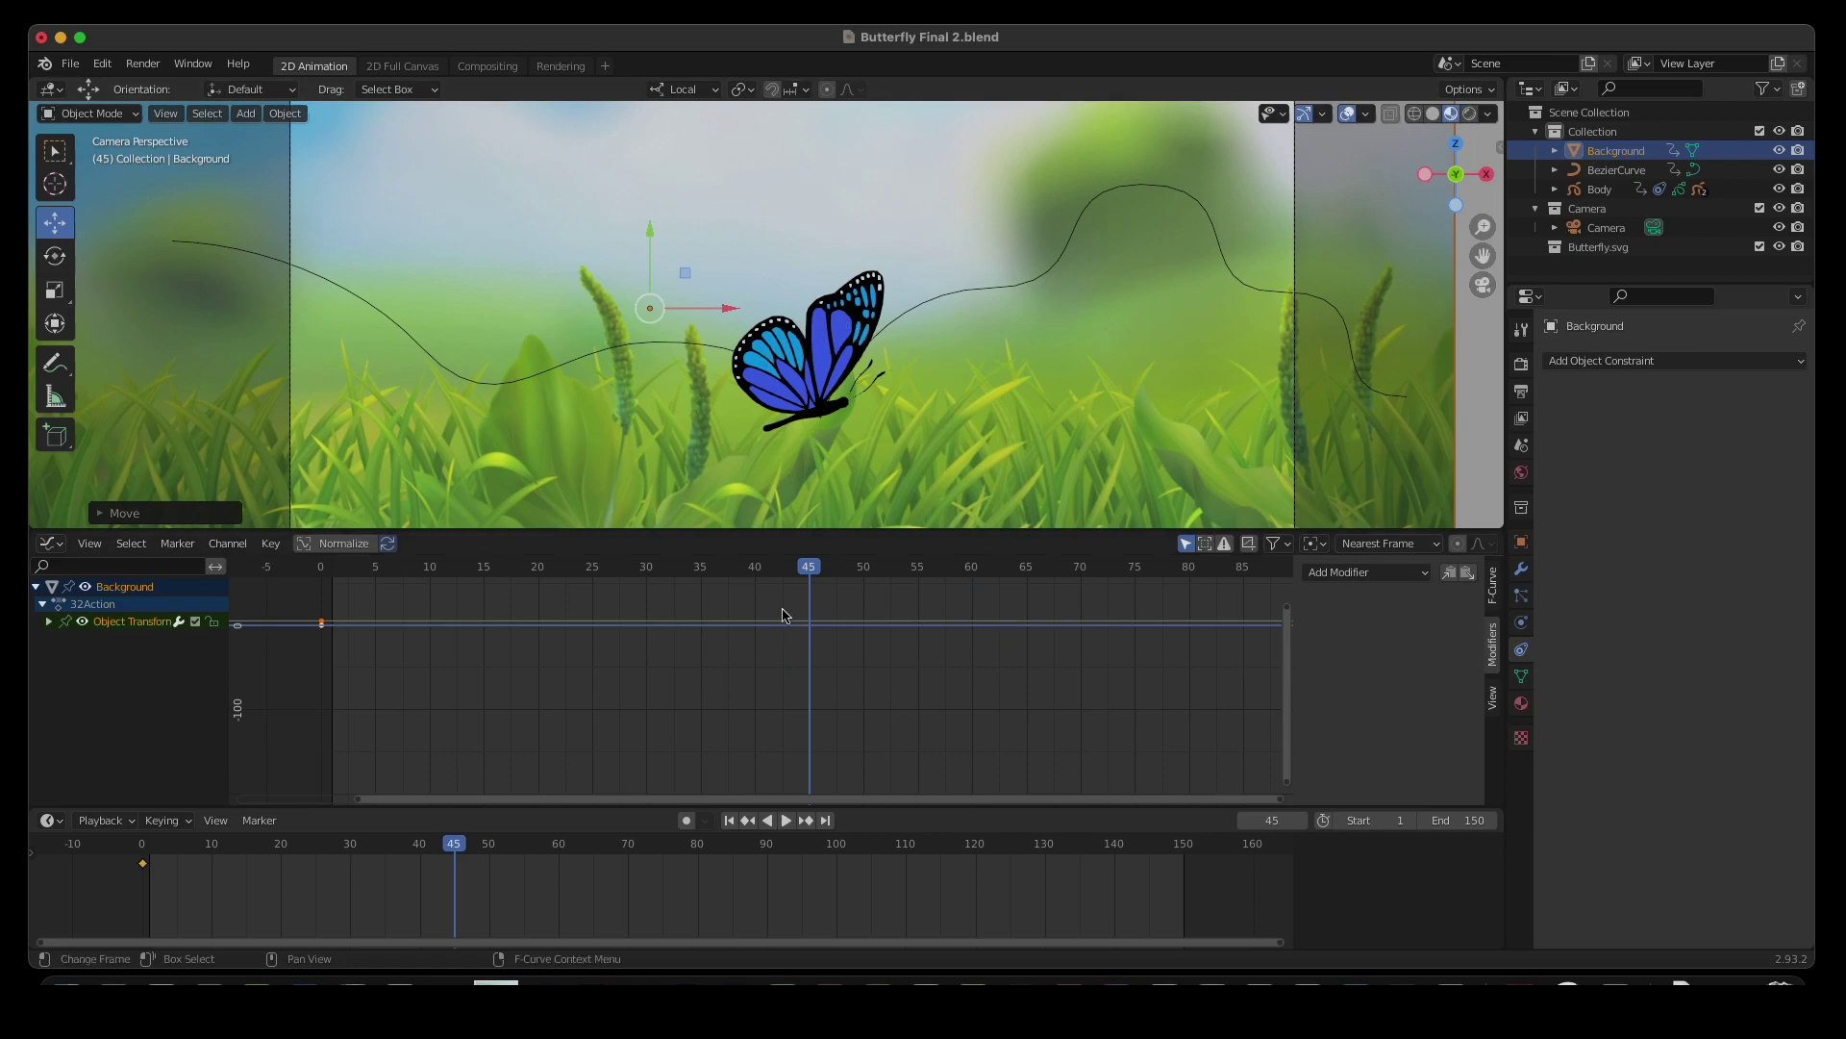
pyautogui.click(787, 821)
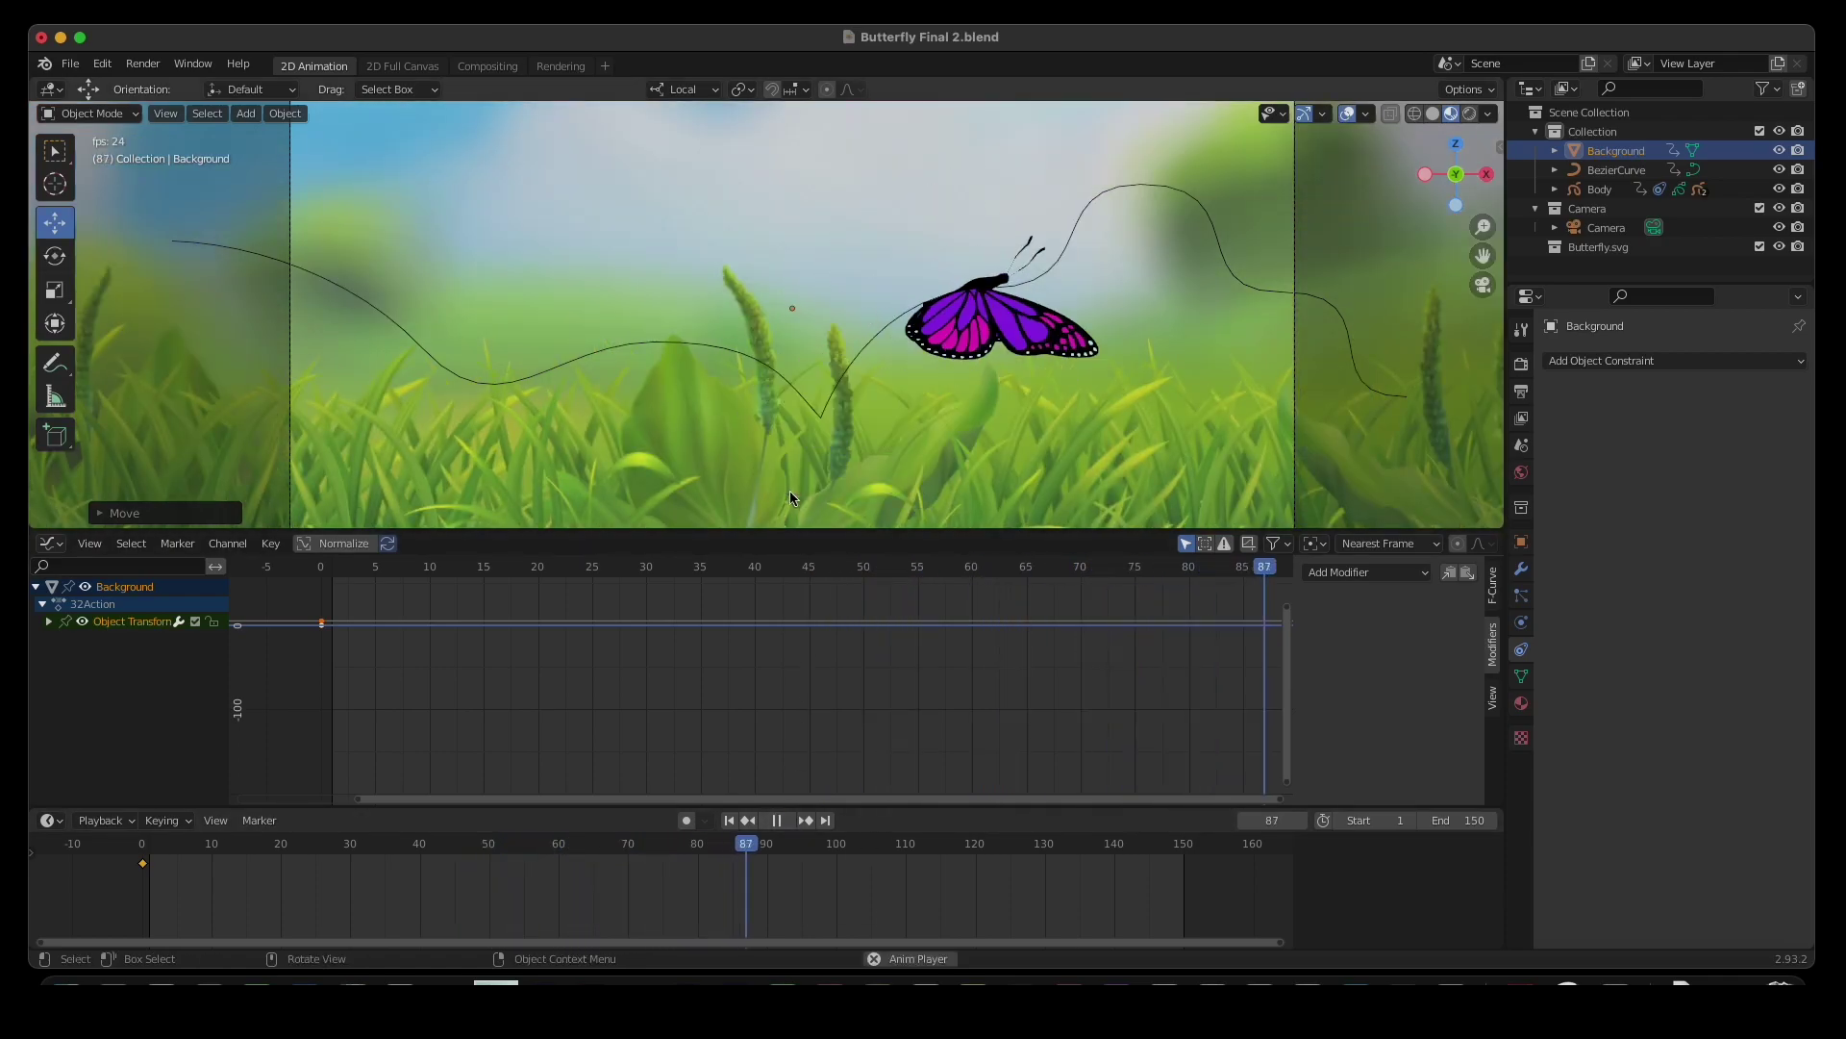